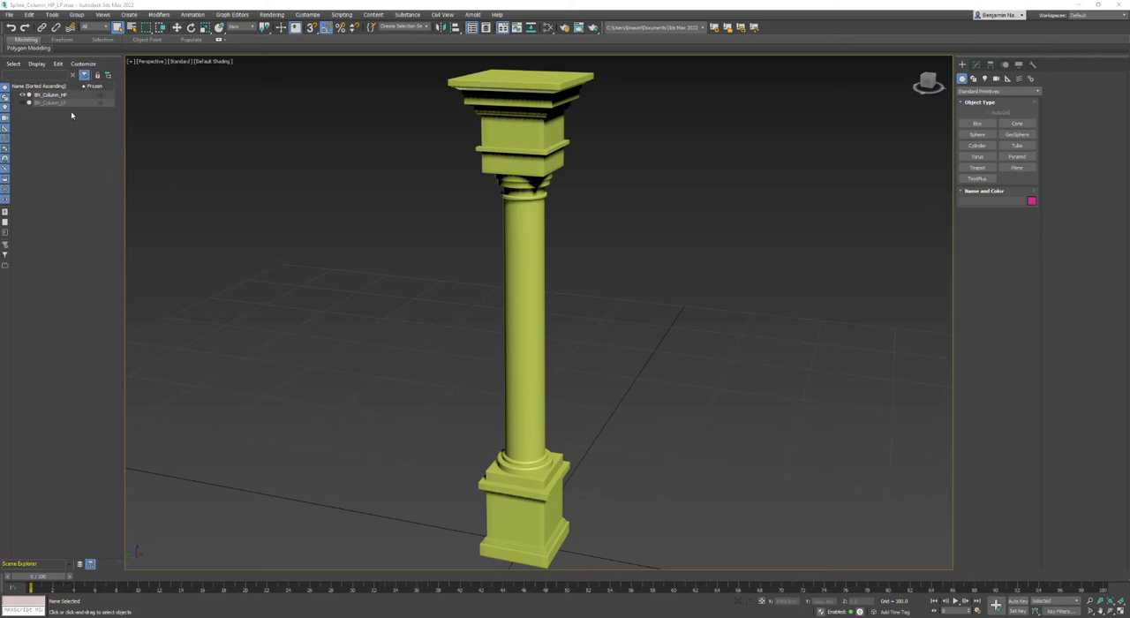
# Hide BN_Column_HP, show and select BN_Column_LP instead, and display the viewport with Edged Faces.
pyautogui.click(52, 14)
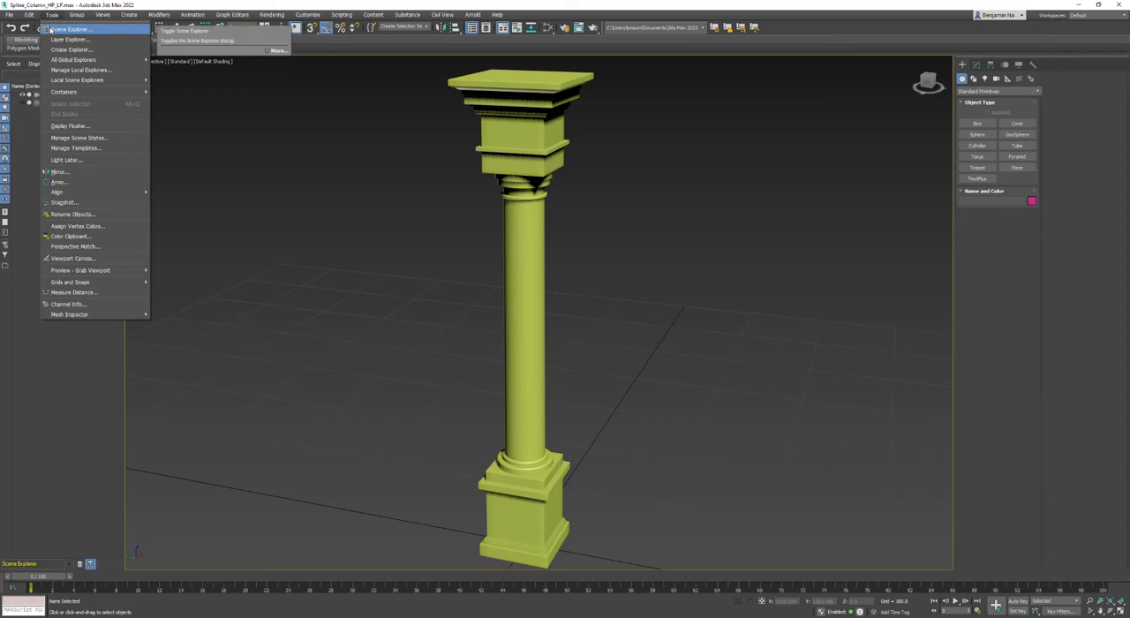
pyautogui.click(70, 29)
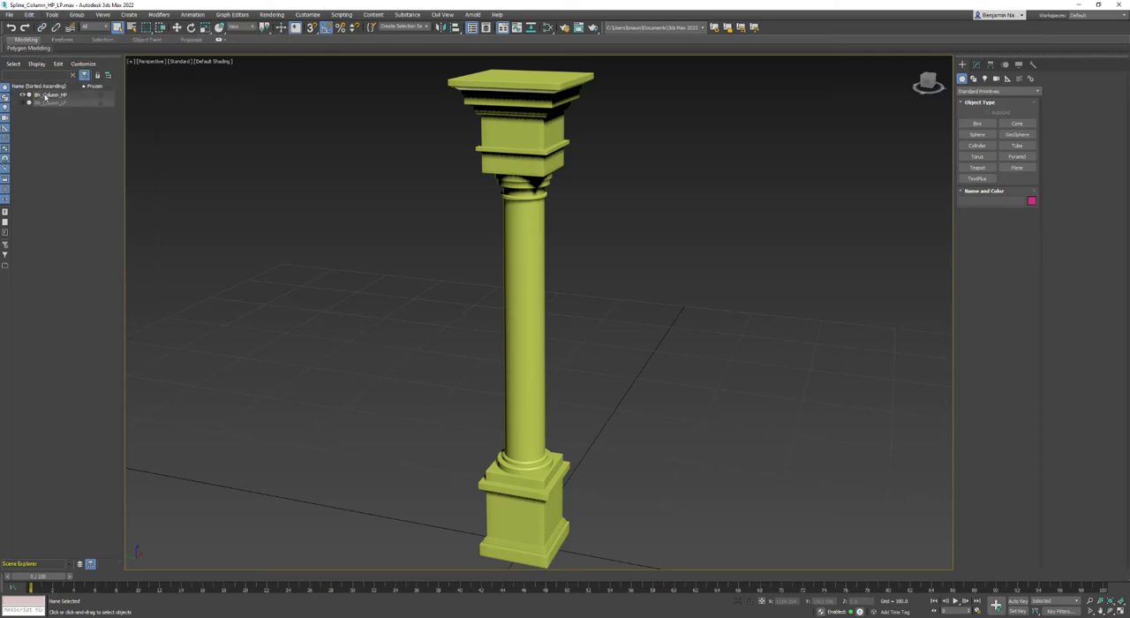
pyautogui.click(49, 95)
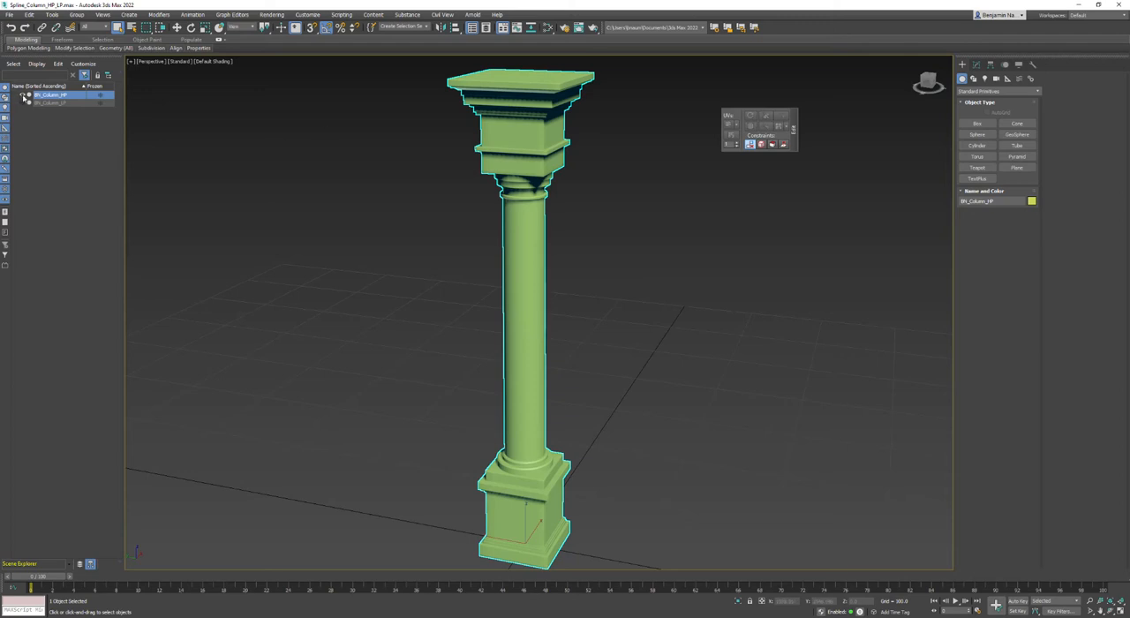
pyautogui.click(24, 95)
pyautogui.click(23, 103)
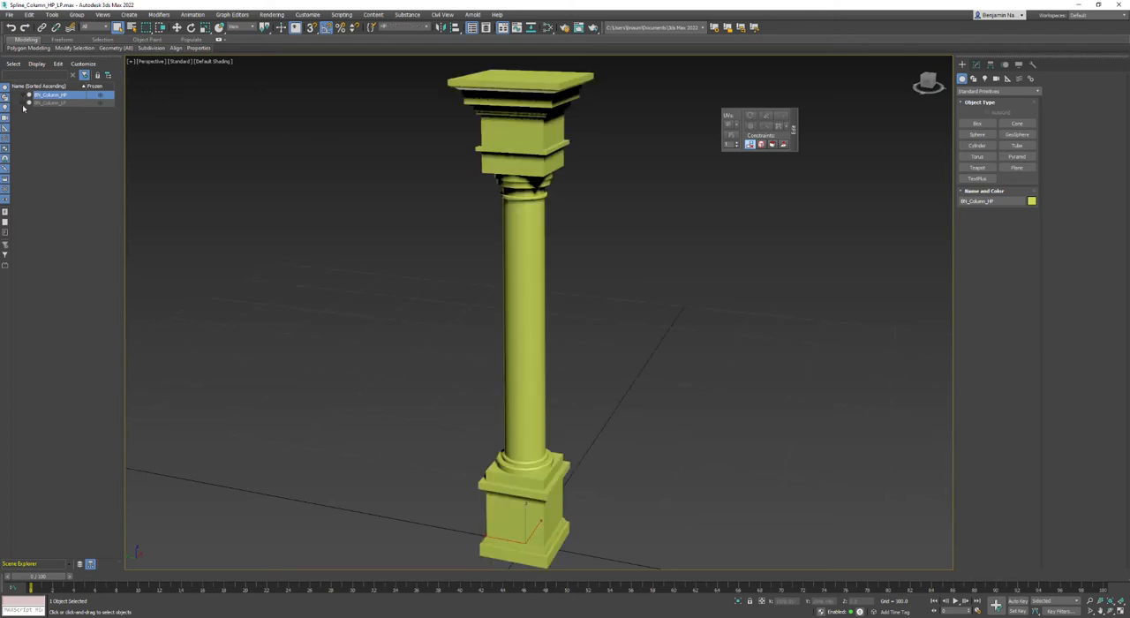
pyautogui.click(44, 103)
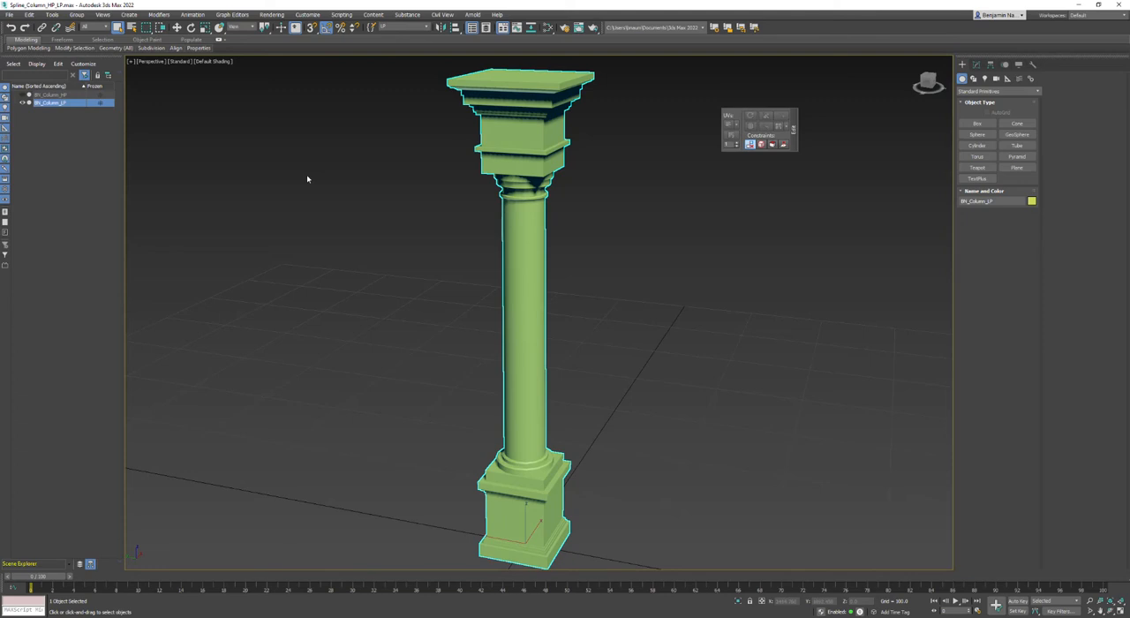
pyautogui.click(212, 62)
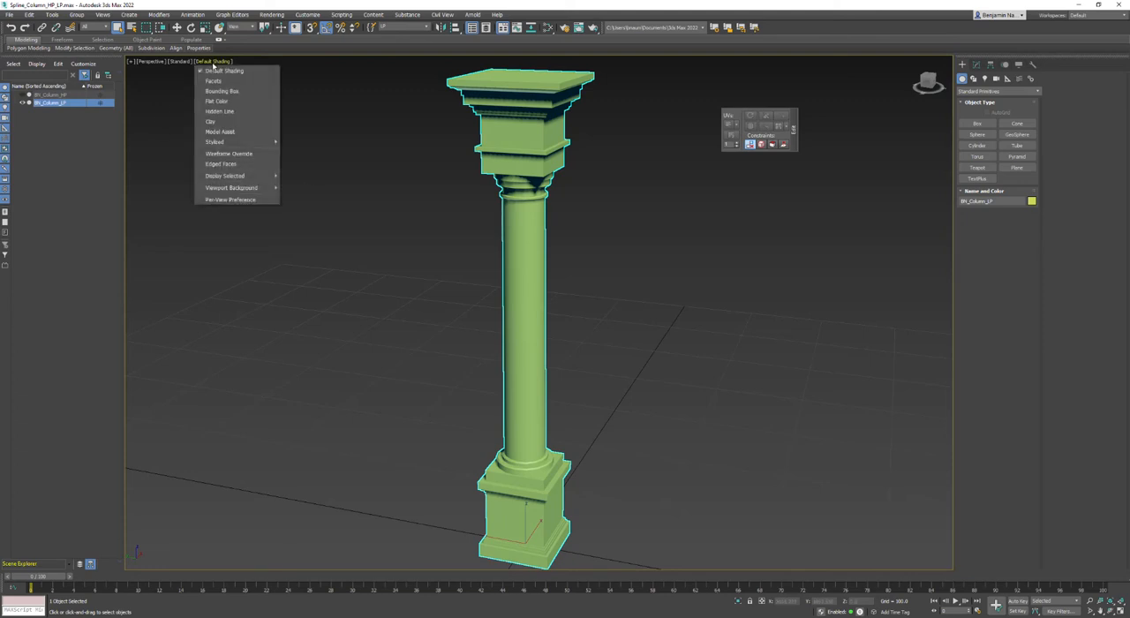
pyautogui.click(221, 164)
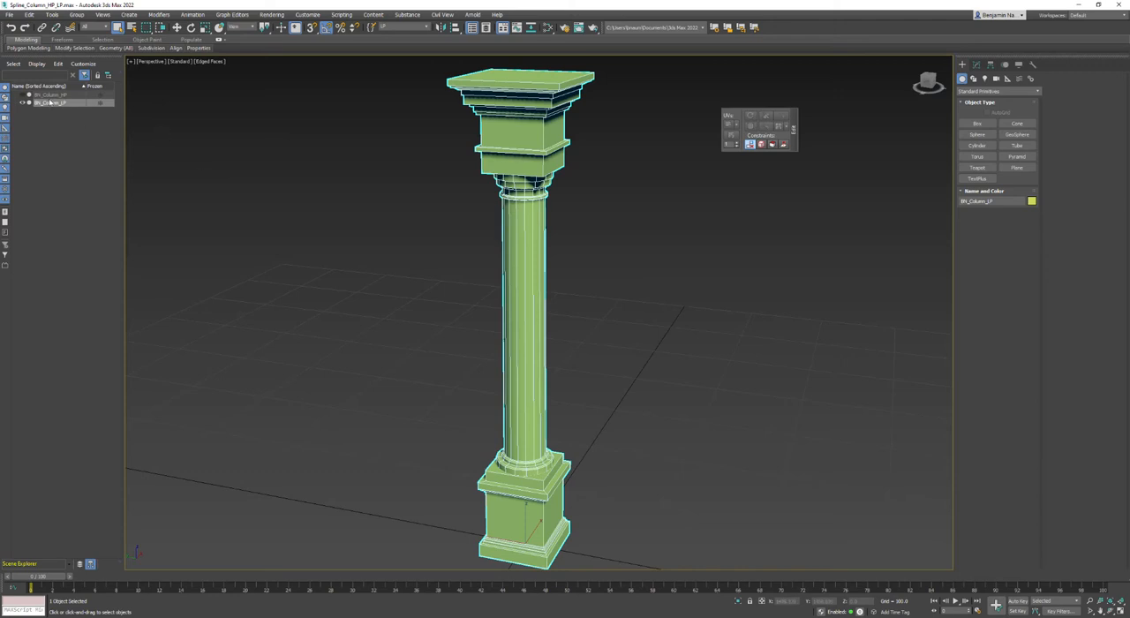
# Add an Unwrap UVW modifier to BN_Column_LP and activate its Polygon sub-object level.
pyautogui.click(976, 66)
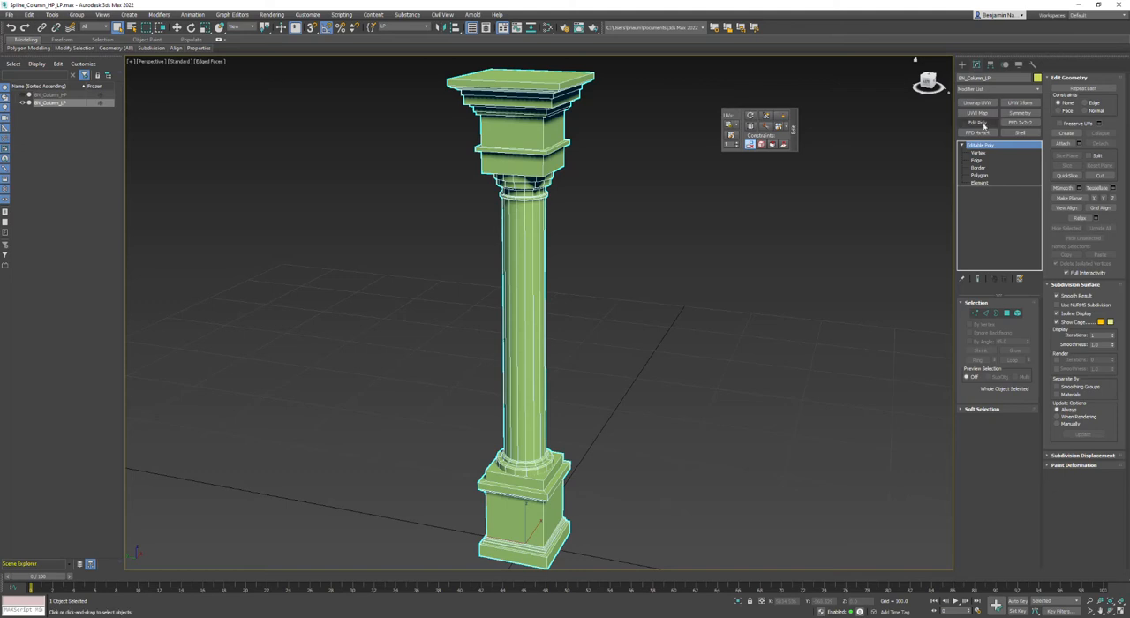
pyautogui.click(983, 103)
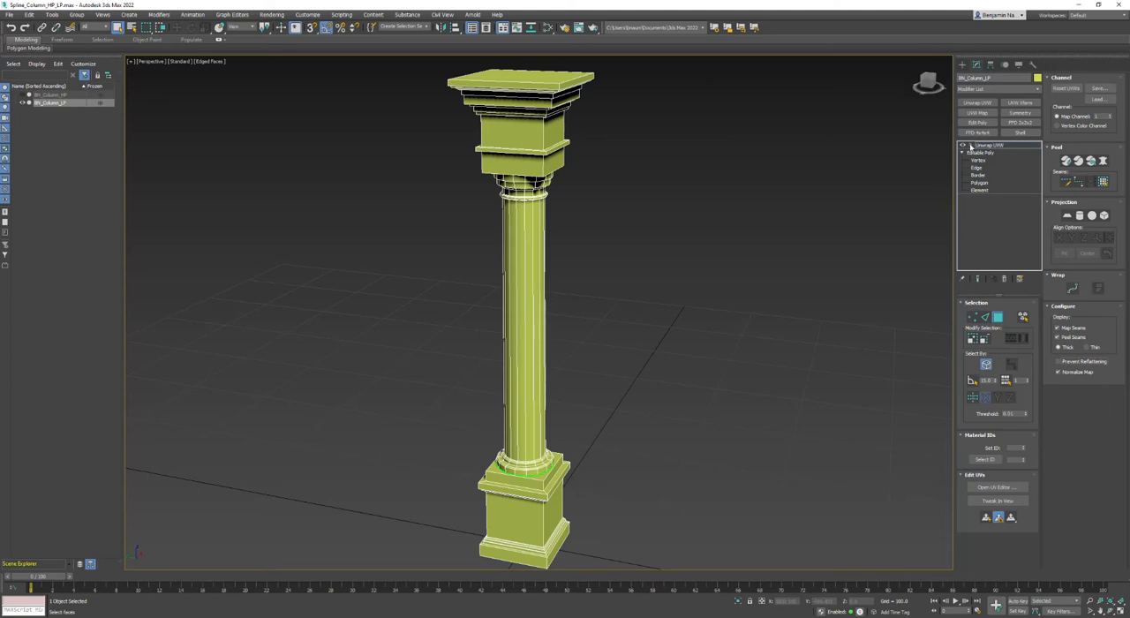
pyautogui.click(970, 146)
pyautogui.click(984, 168)
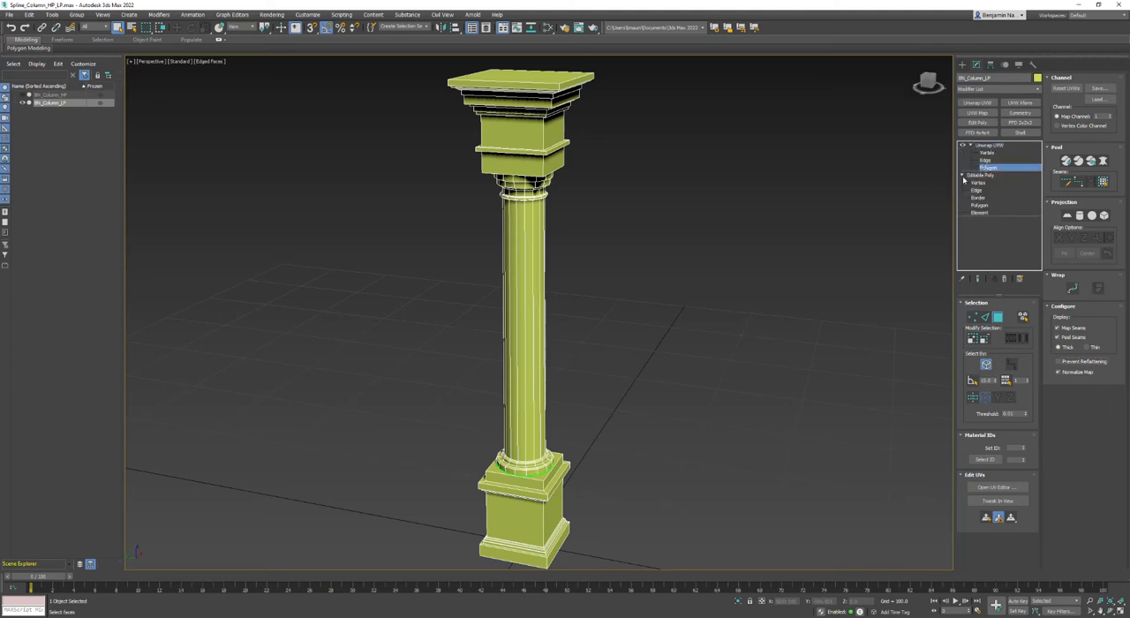
pyautogui.click(962, 174)
# Open the UV editor for the column and turn off Selection Preview in the unwrap preferences.
pyautogui.click(985, 489)
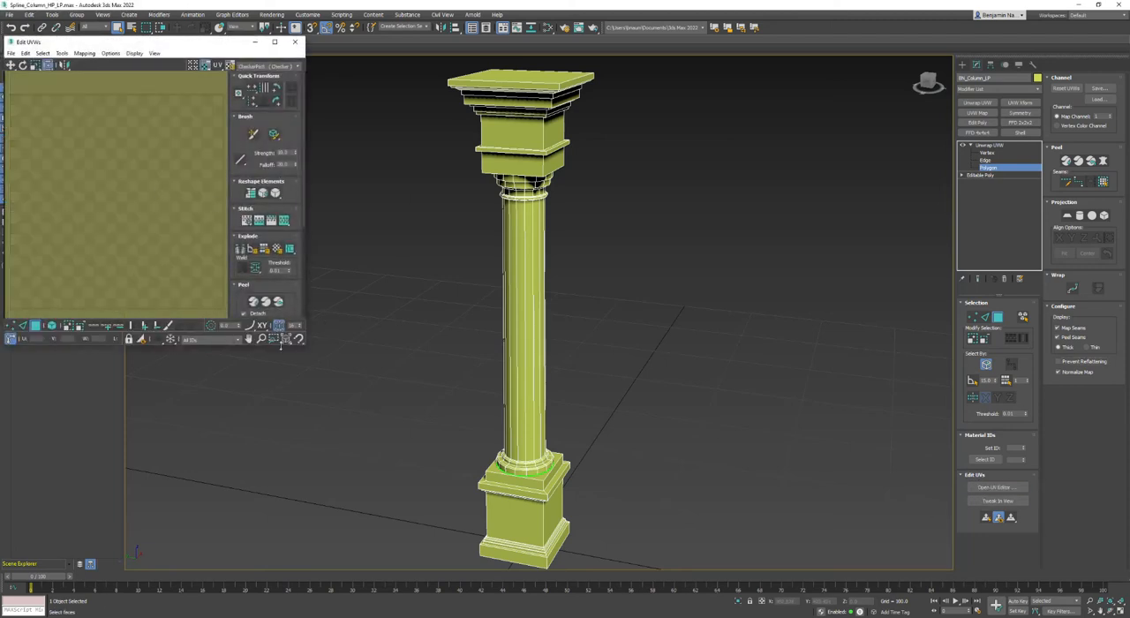
pyautogui.click(110, 53)
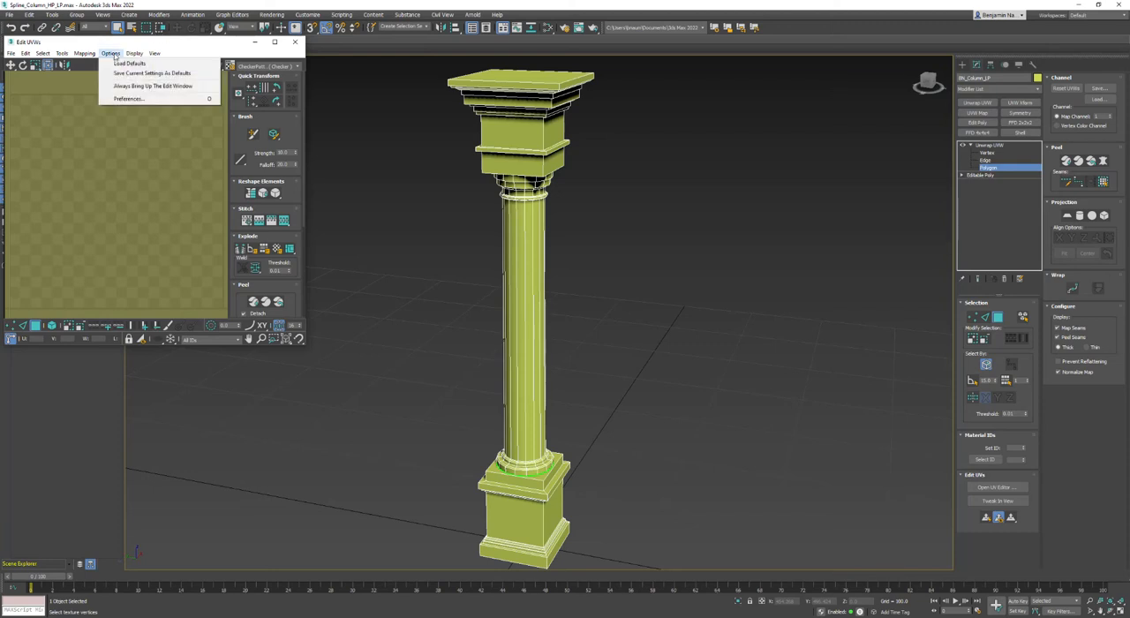
pyautogui.click(123, 99)
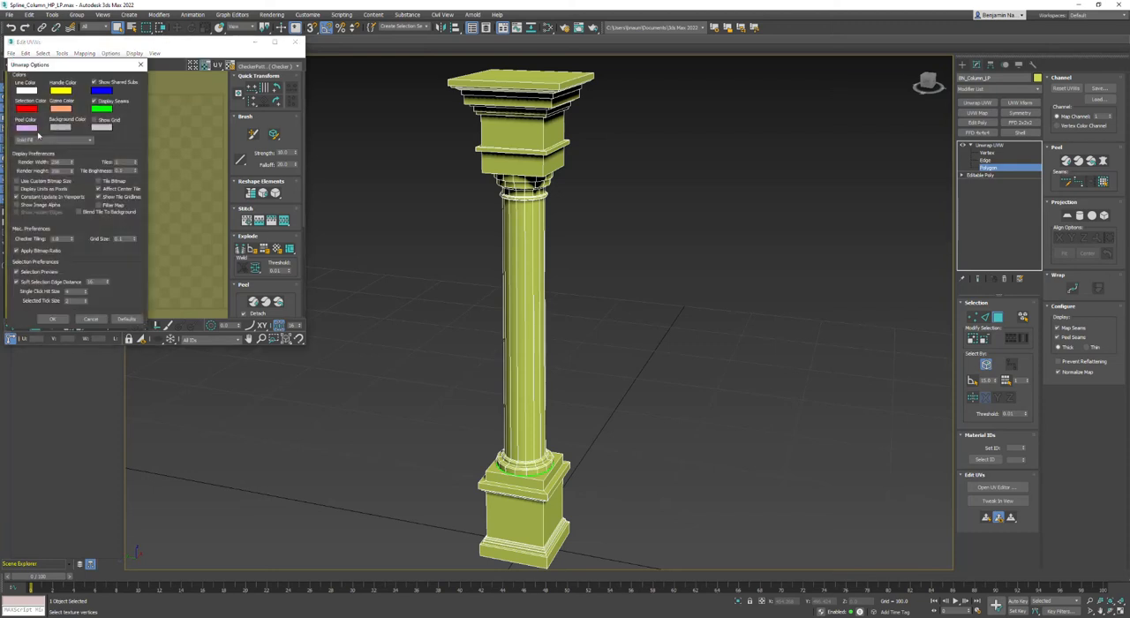
pyautogui.click(16, 272)
pyautogui.click(52, 318)
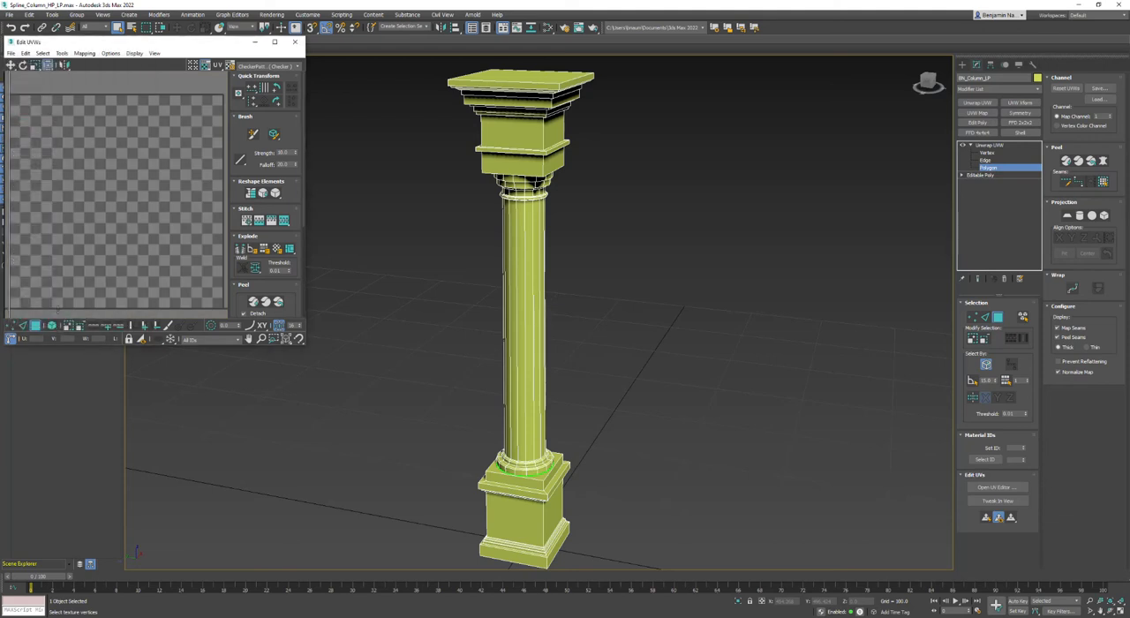
# Enlarge the UV editor window and arrange the column's UV elements inside the tile with Pack Custom.
pyautogui.click(286, 339)
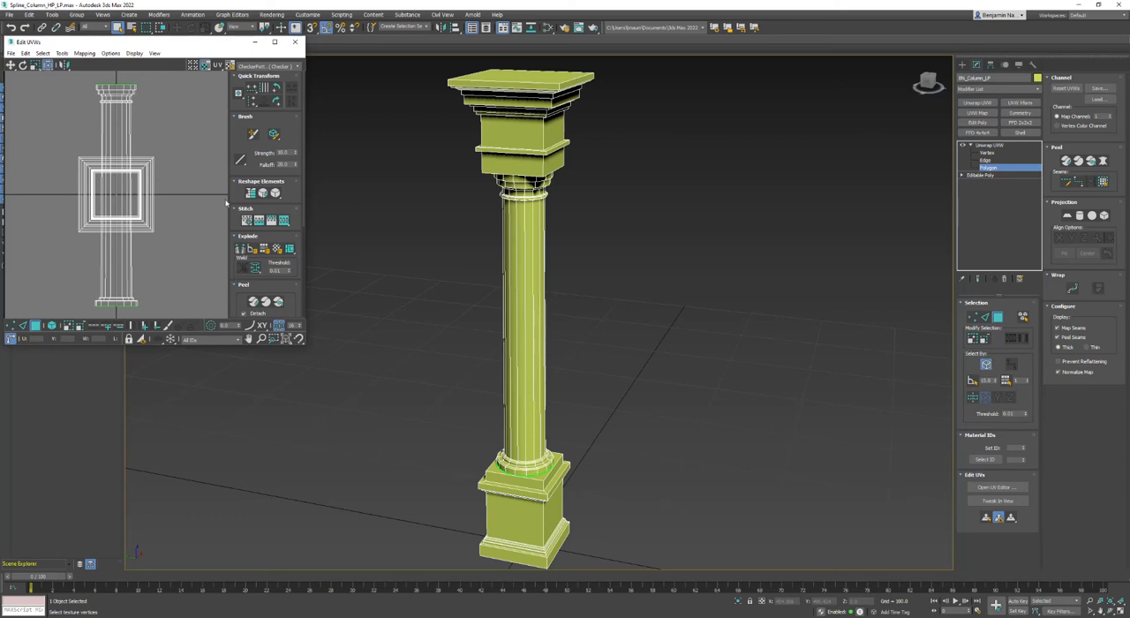
pyautogui.scroll(-3, 274, 185)
pyautogui.moveTo(305, 344); pyautogui.dragTo(385, 463)
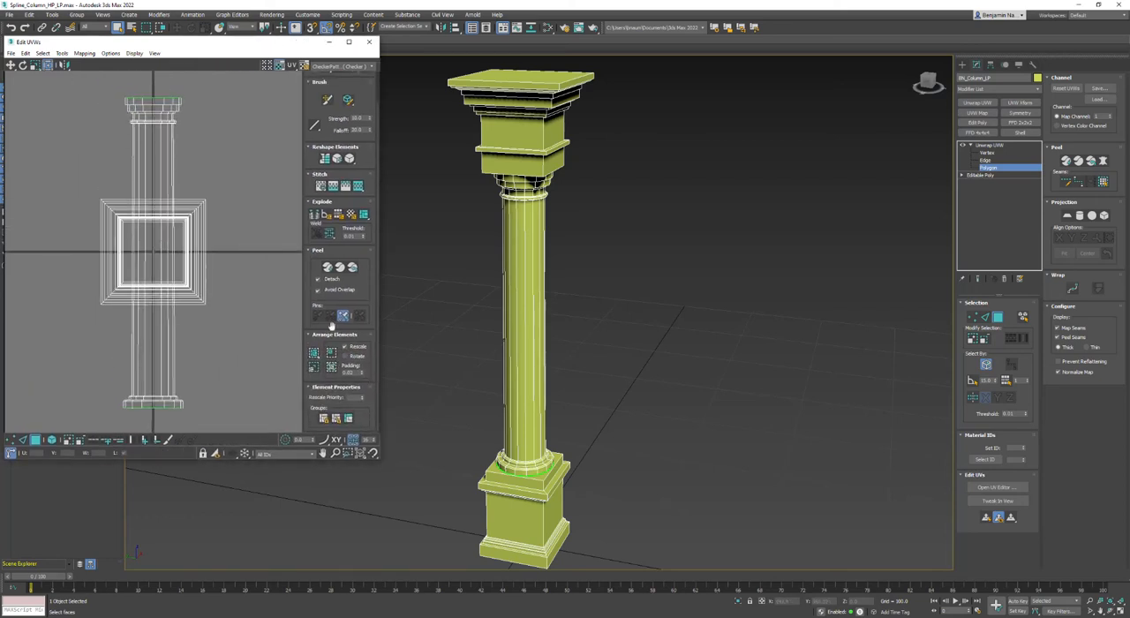
pyautogui.click(315, 353)
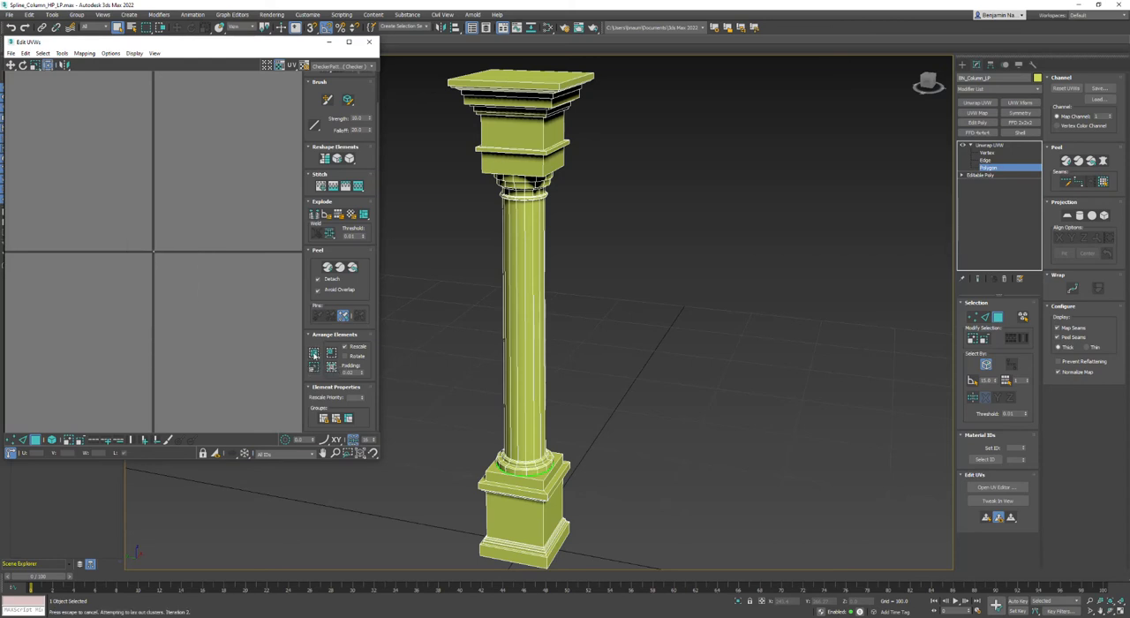
pyautogui.click(360, 454)
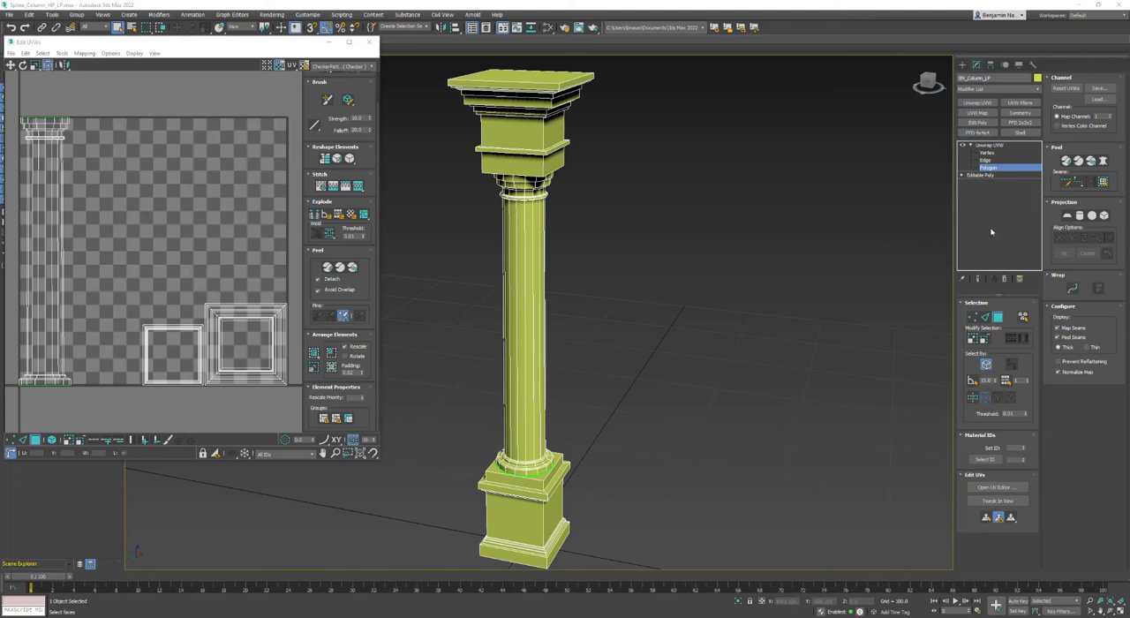
# Detach the column's topmost face and the upper face of its base as separate UV elements with Quick Peel.
pyautogui.click(534, 75)
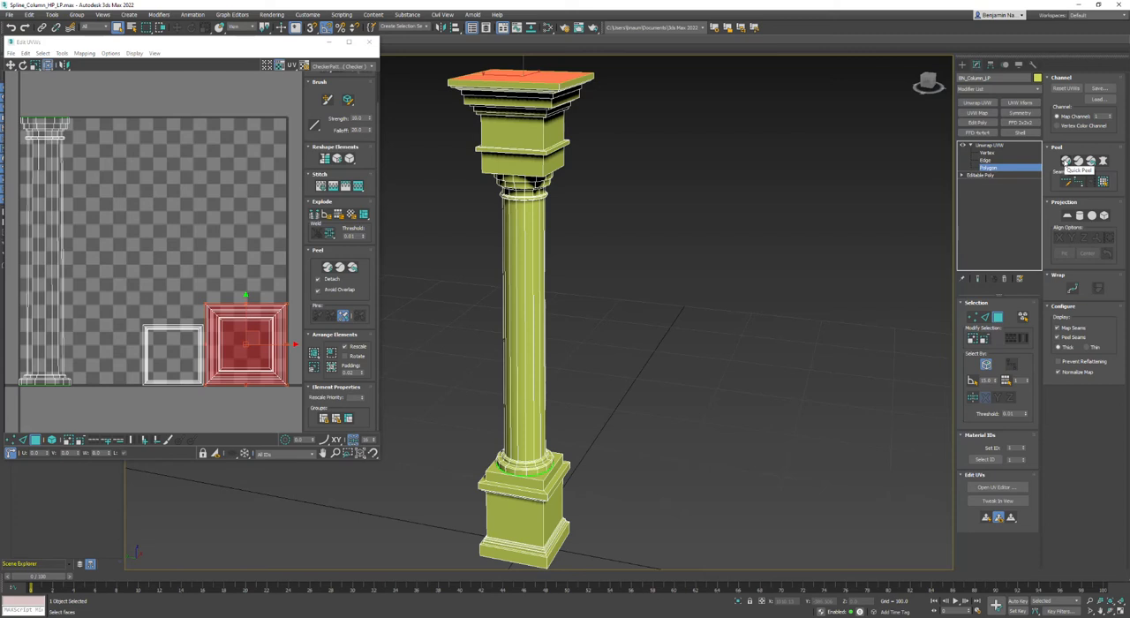
pyautogui.click(328, 267)
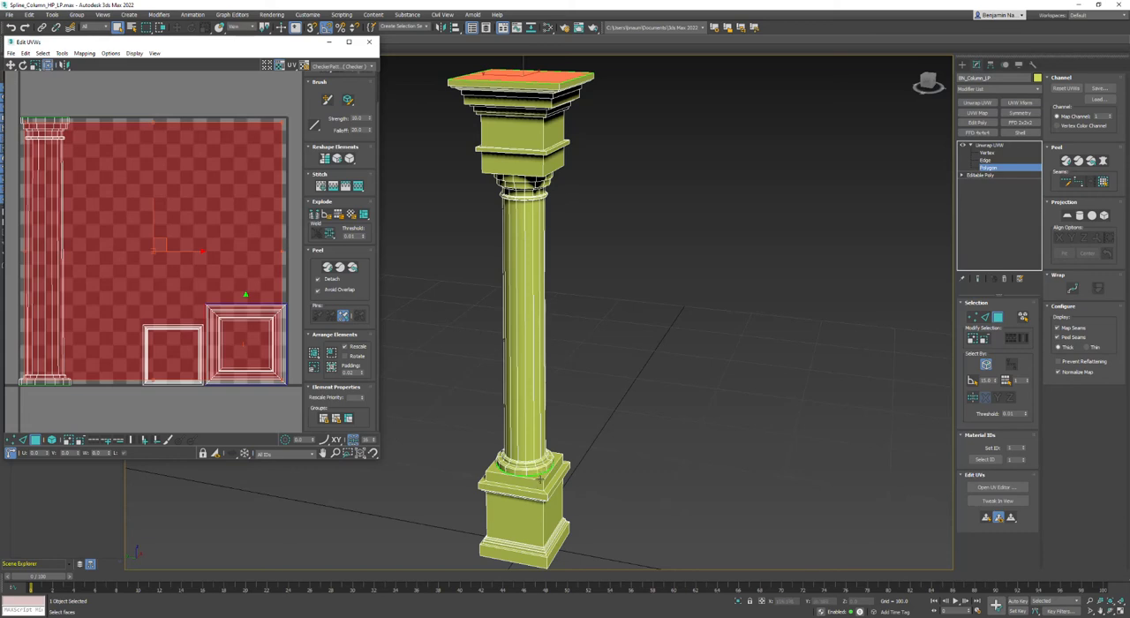
pyautogui.click(539, 475)
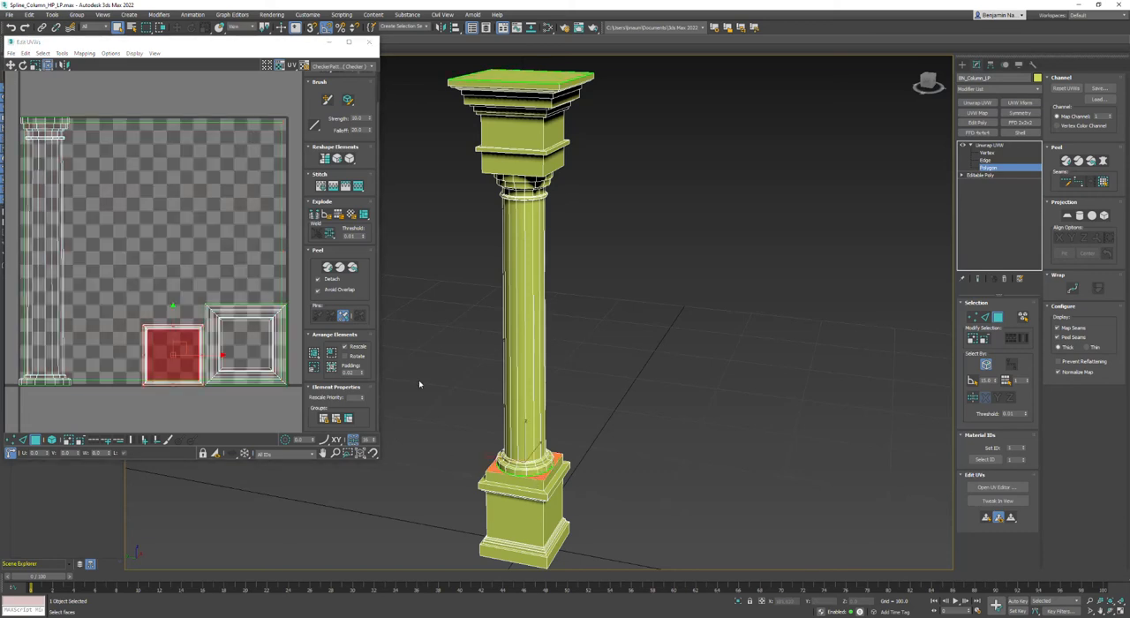
pyautogui.click(328, 267)
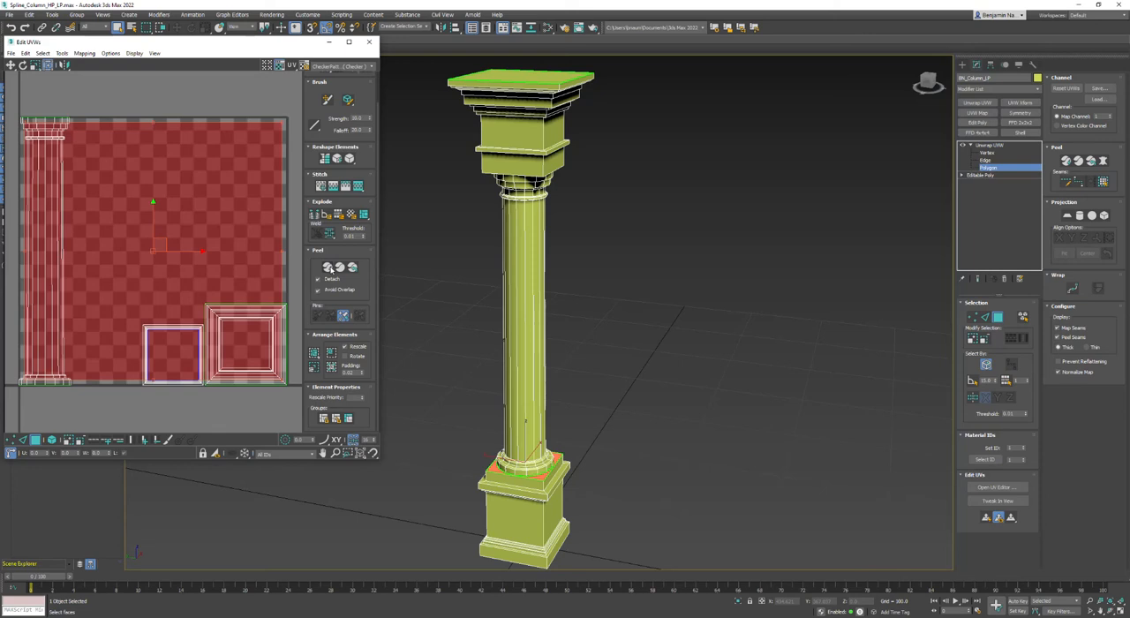
# Quick Peel the base's bottom face and the underside of the capital's square block into separate UV elements.
pyautogui.moveTo(928, 85); pyautogui.dragTo(928, 73)
pyautogui.click(521, 535)
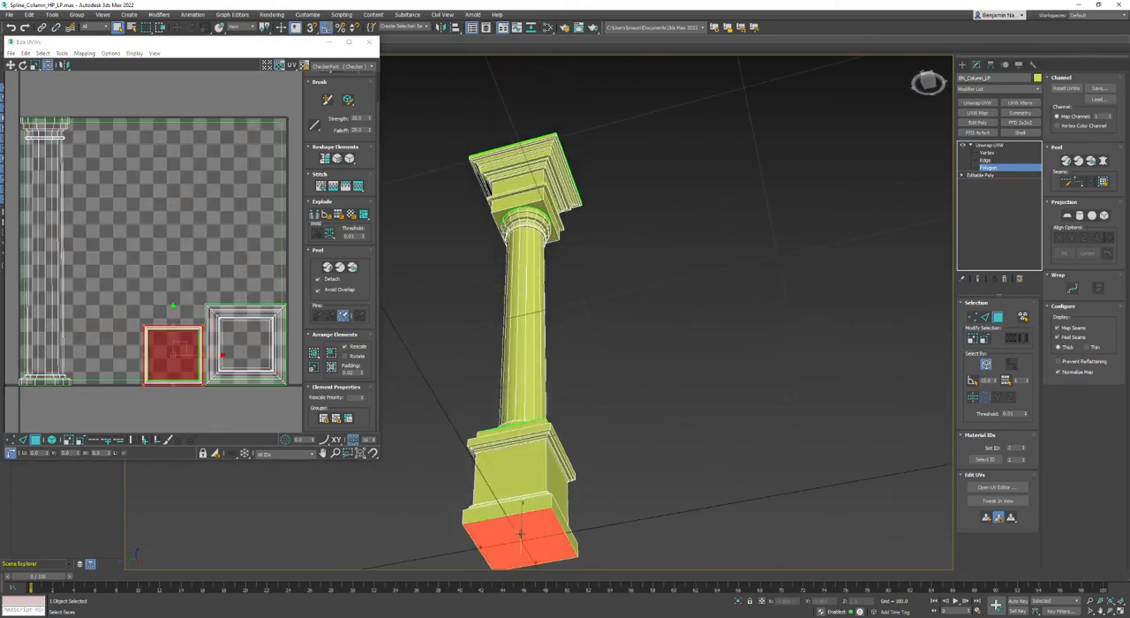
pyautogui.click(328, 267)
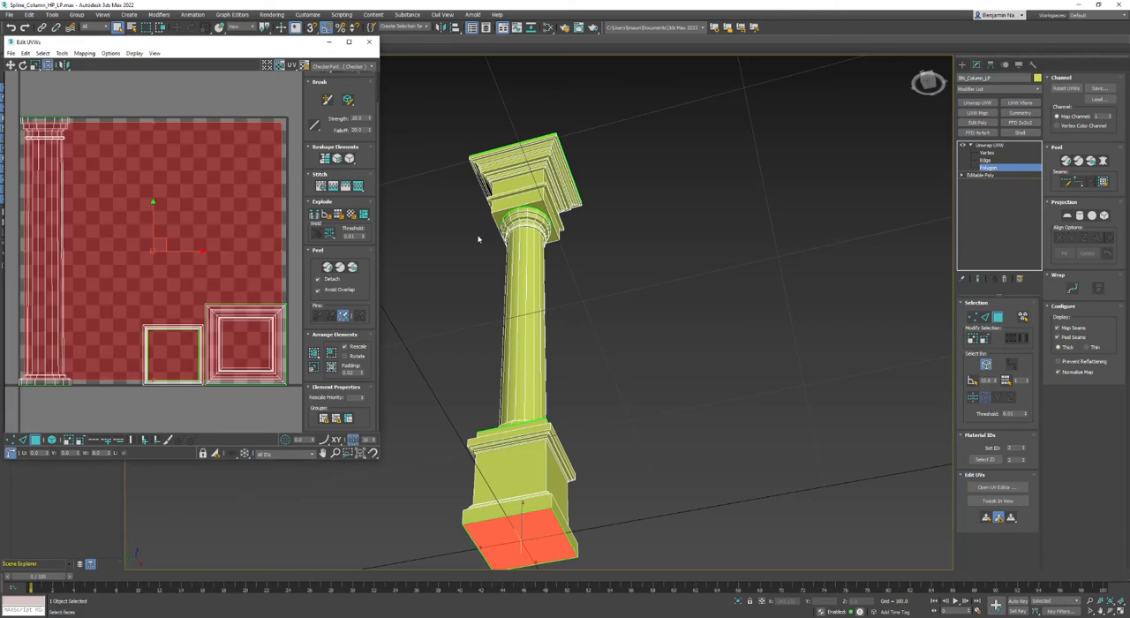
pyautogui.click(541, 208)
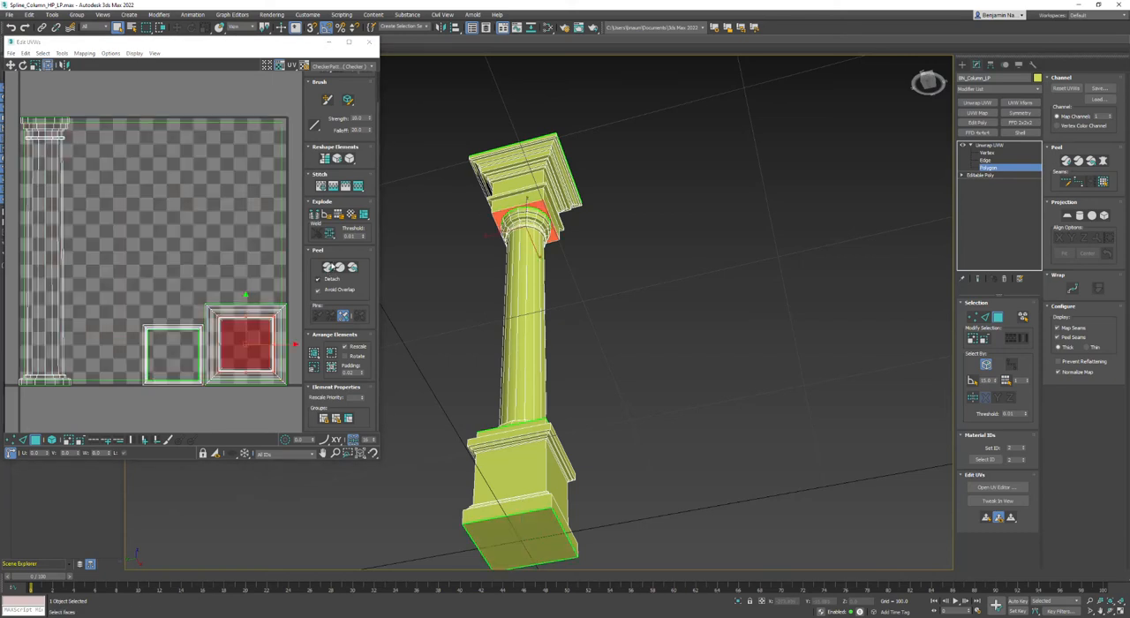
pyautogui.click(328, 267)
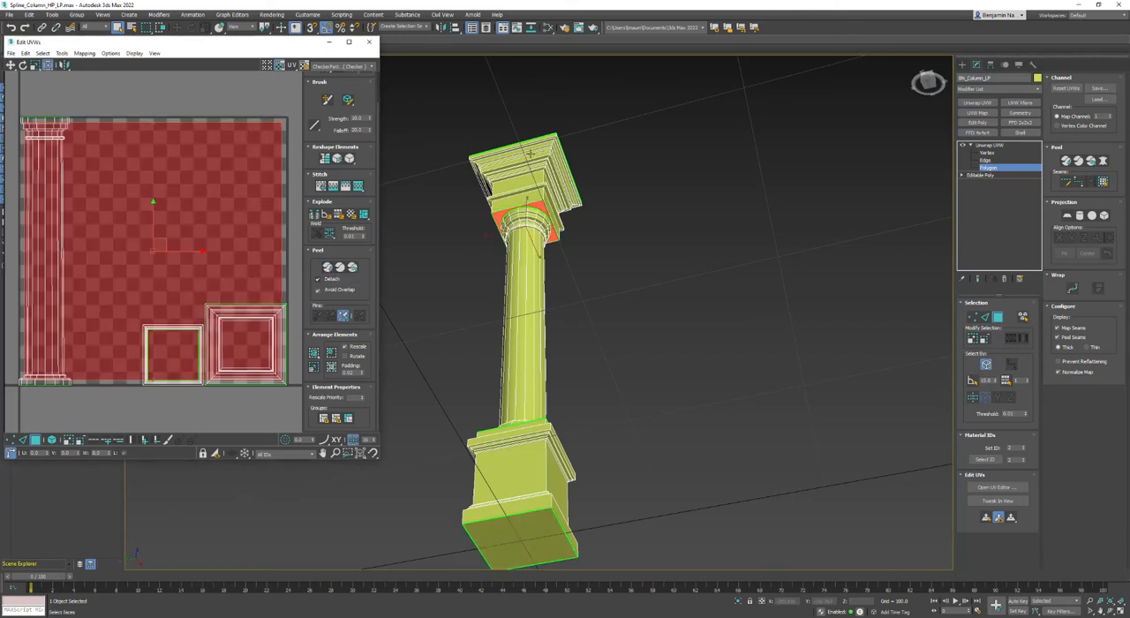
# Deselect the UVs, repack all elements with Pack Custom, and hide the checker map in the UV editor.
pyautogui.click(280, 108)
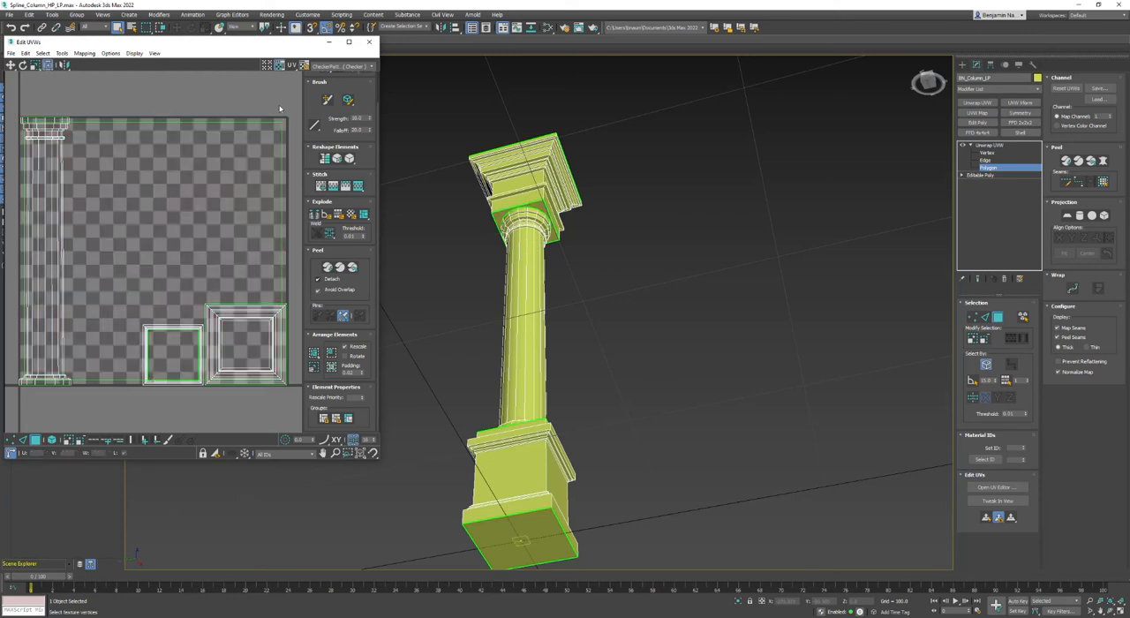
pyautogui.click(313, 352)
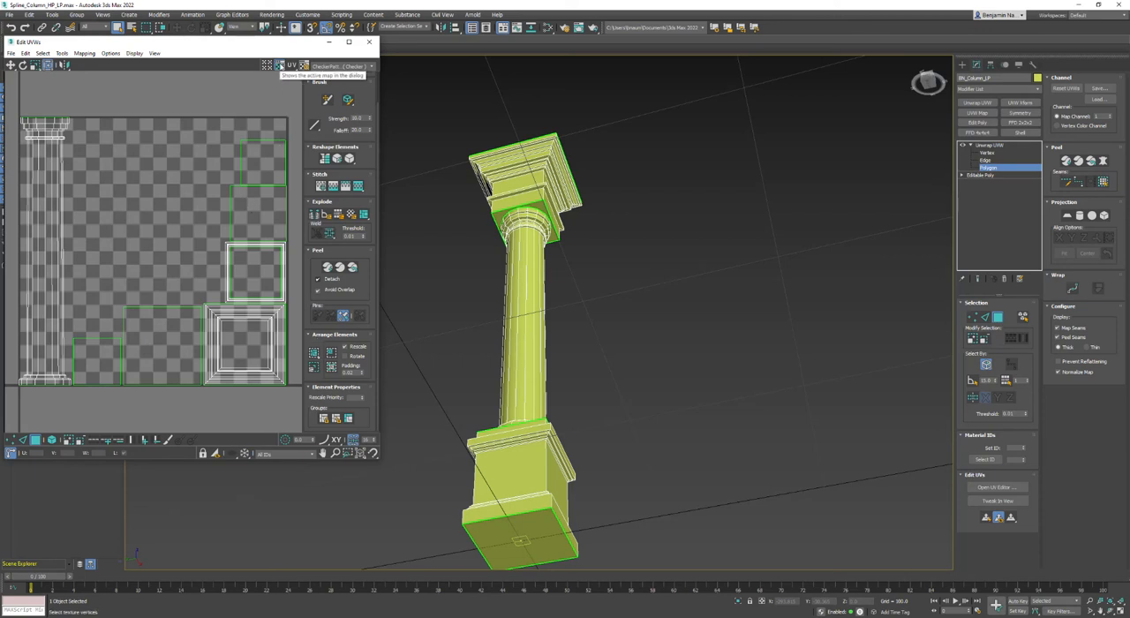
pyautogui.click(279, 65)
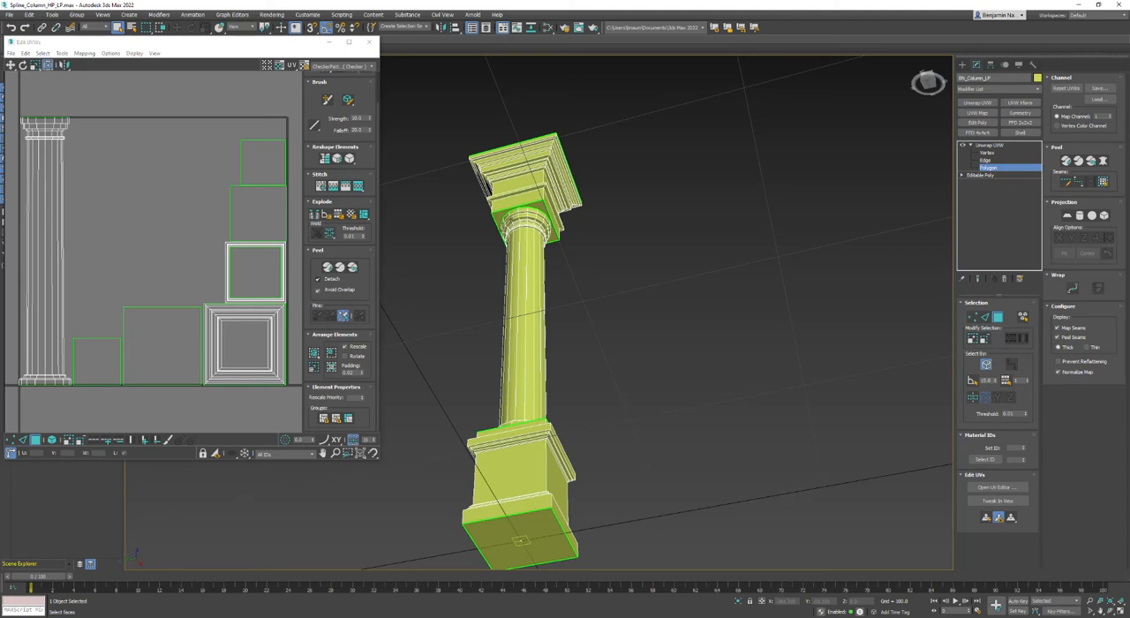
# In Edge mode, select the ring of vertical corner edges around the capital's tall square block.
pyautogui.moveTo(545, 223); pyautogui.dragTo(636, 276, button='middle')
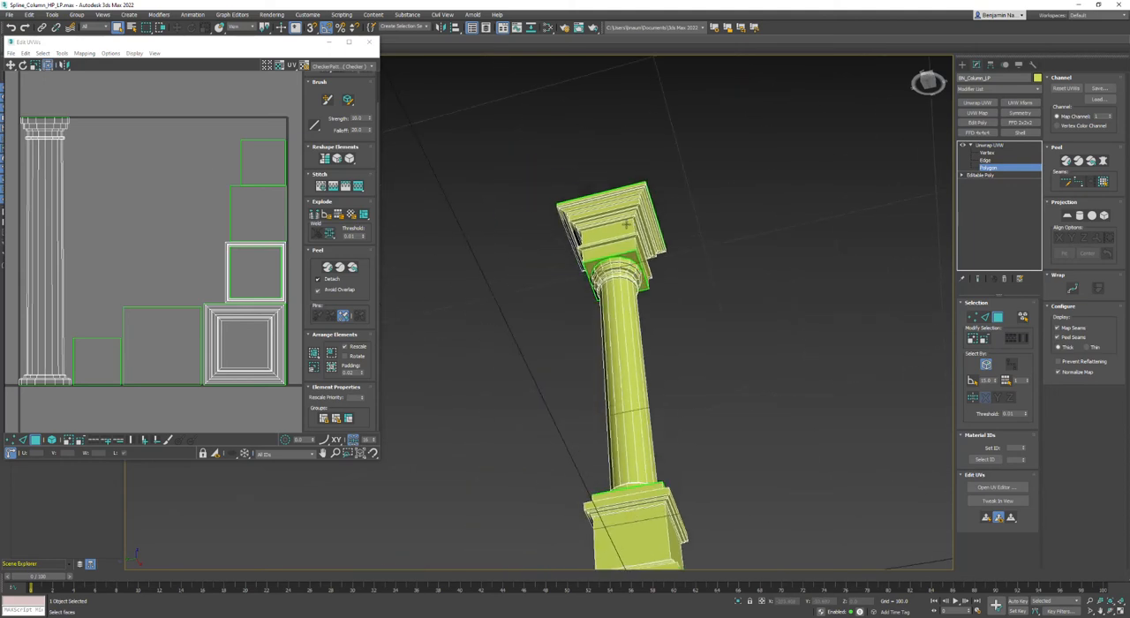
pyautogui.moveTo(928, 79); pyautogui.dragTo(924, 122)
pyautogui.moveTo(749, 242); pyautogui.dragTo(725, 210, button='middle')
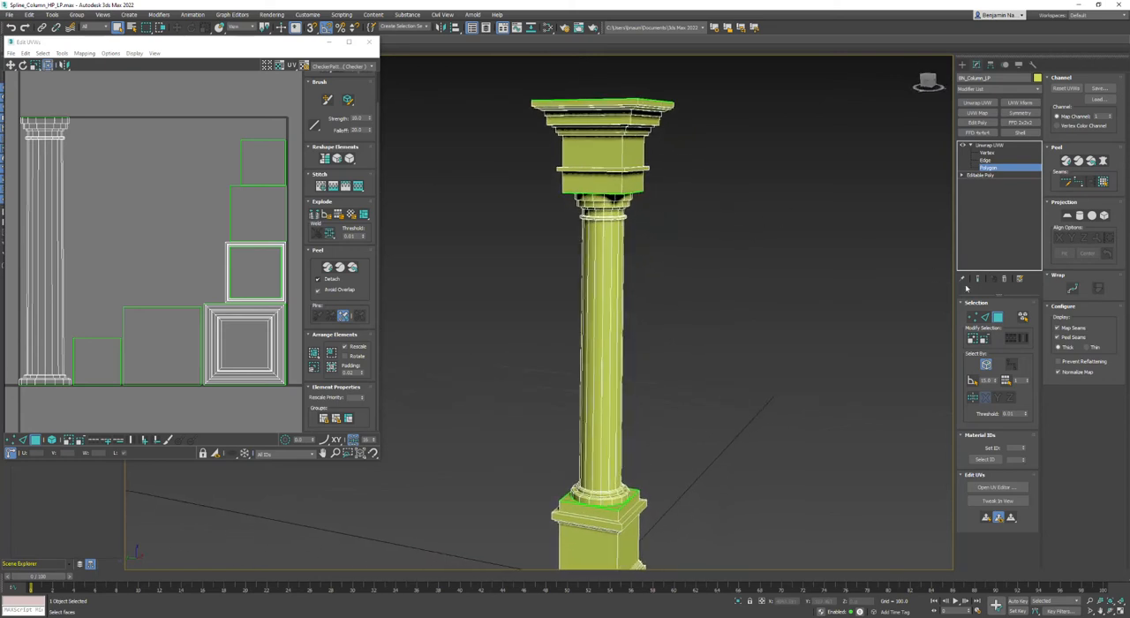
pyautogui.click(987, 160)
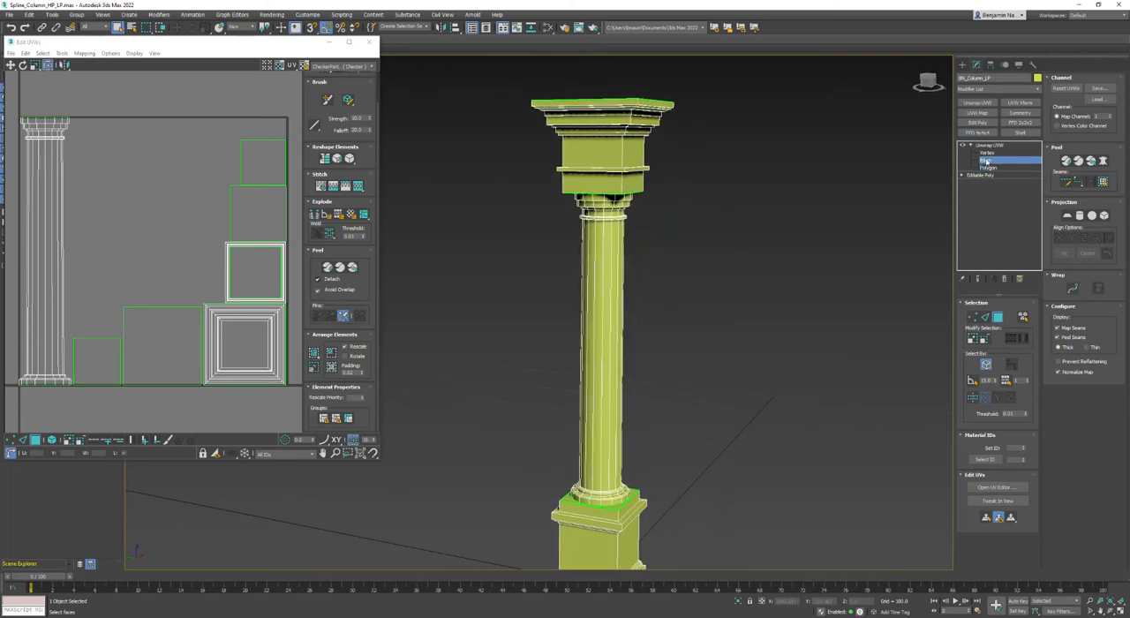
pyautogui.click(622, 151)
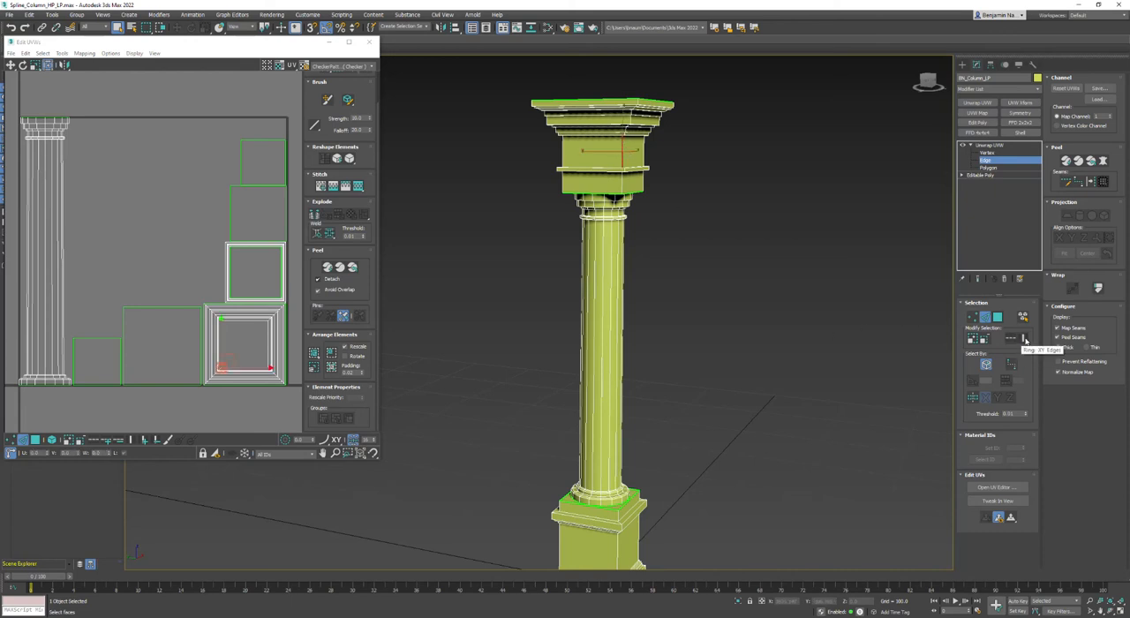
pyautogui.click(1024, 339)
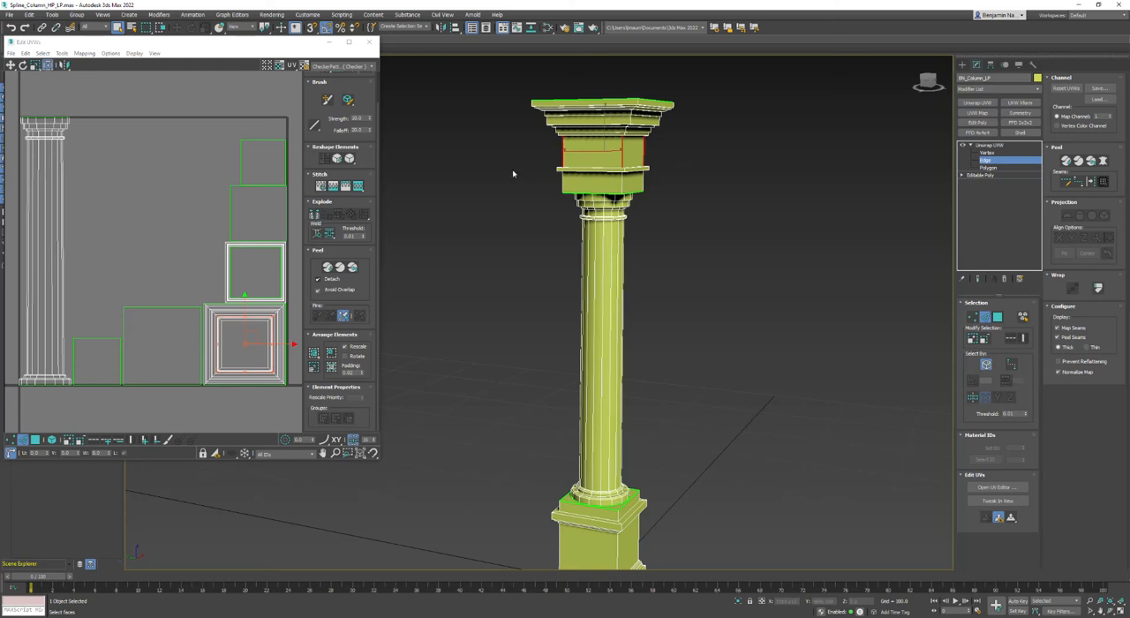
# Extend the selected corner edges with Loop along the full height of the capital and convert them to seams.
pyautogui.click(1011, 339)
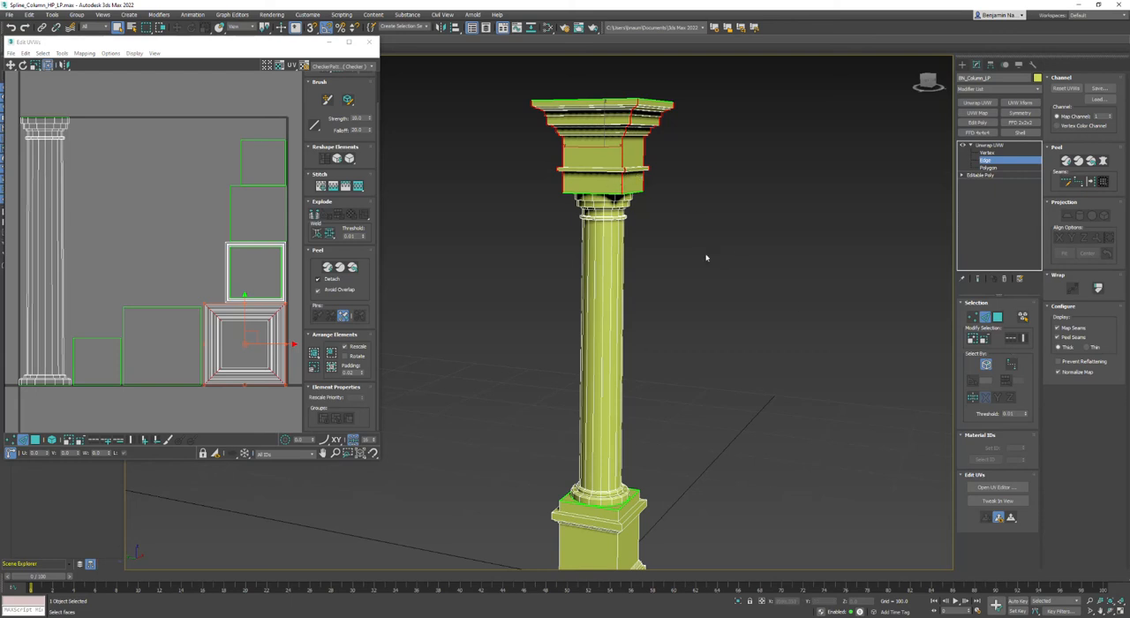
pyautogui.keyDown('alt'); pyautogui.moveTo(583, 495); pyautogui.dragTo(609, 389, button='middle'); pyautogui.keyUp('alt')
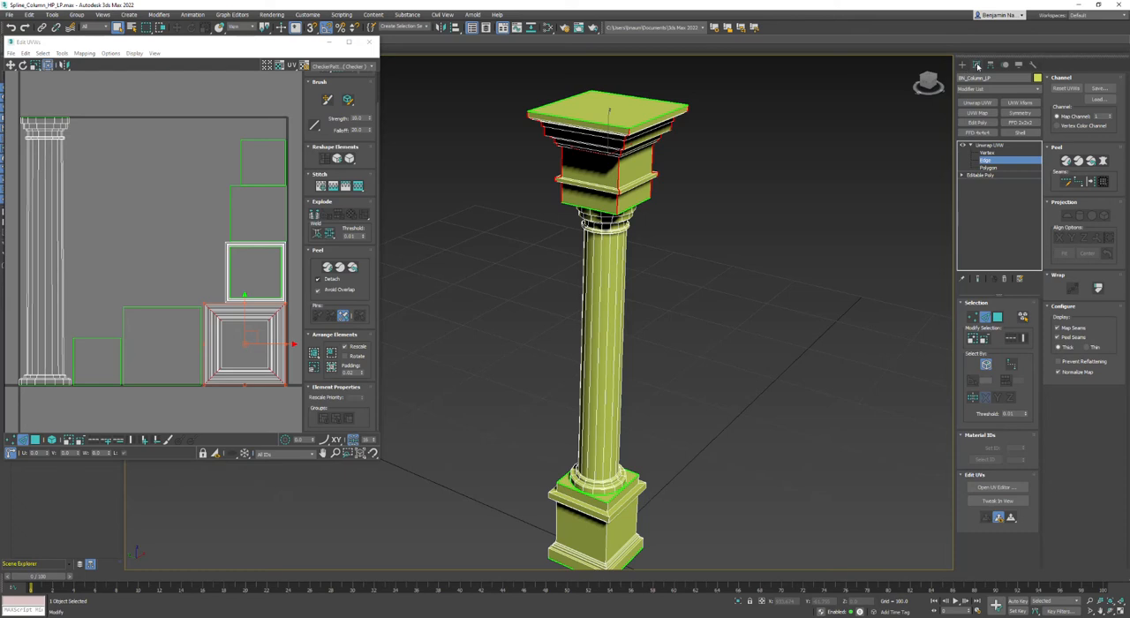
pyautogui.click(1091, 181)
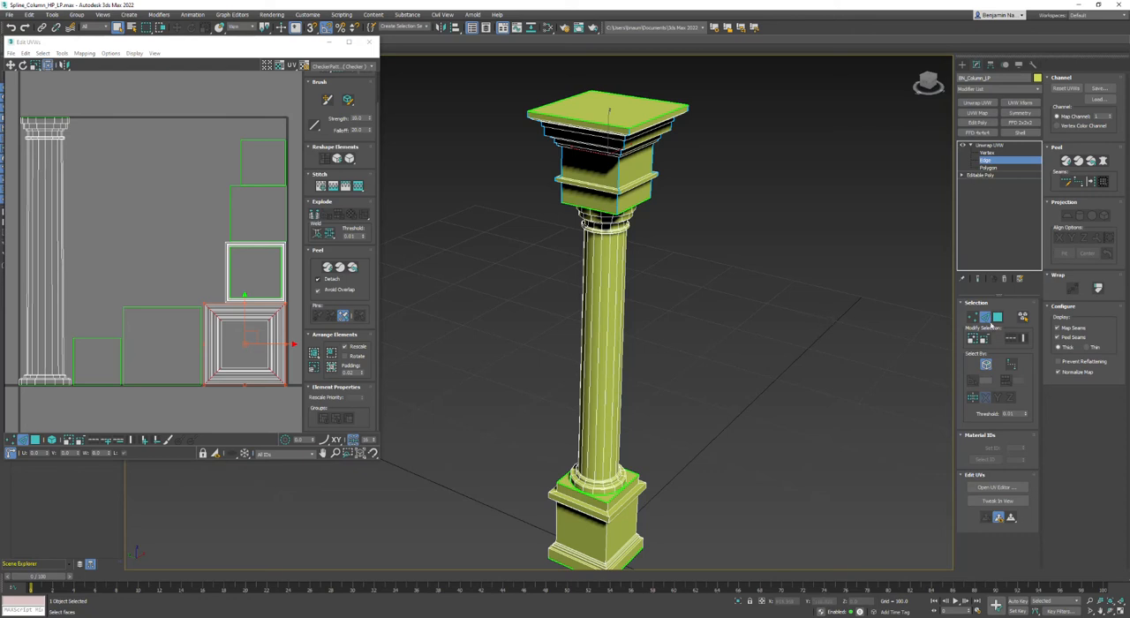
# Select a side face of the capital, expand the polygon selection to the seams, and separate it with Quick Peel.
pyautogui.press('3')
pyautogui.click(639, 169)
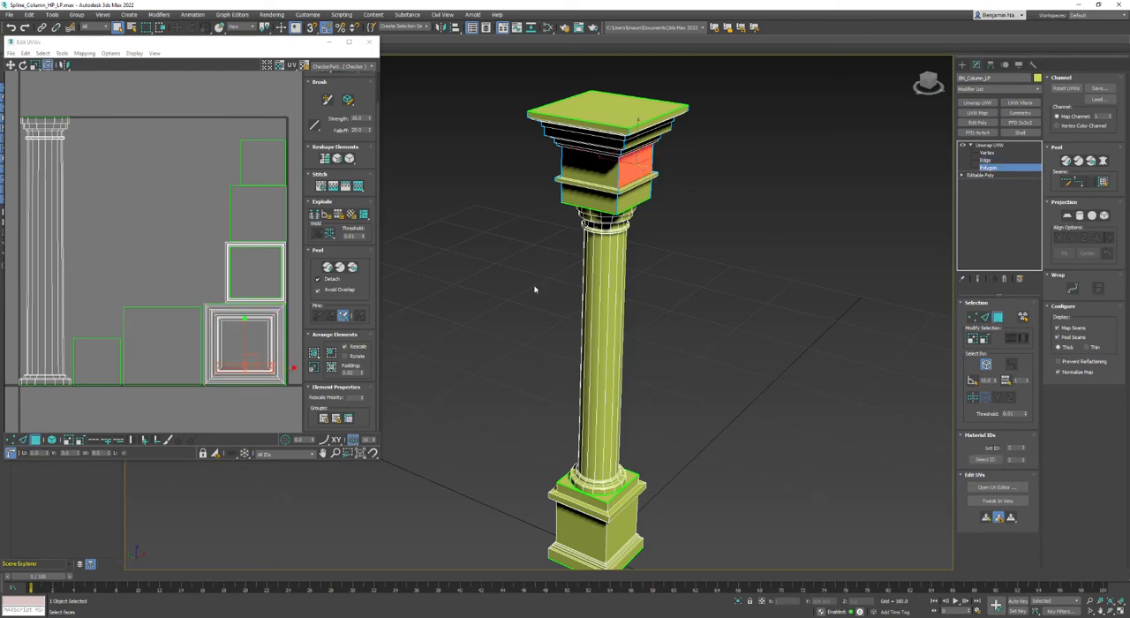
pyautogui.click(1103, 183)
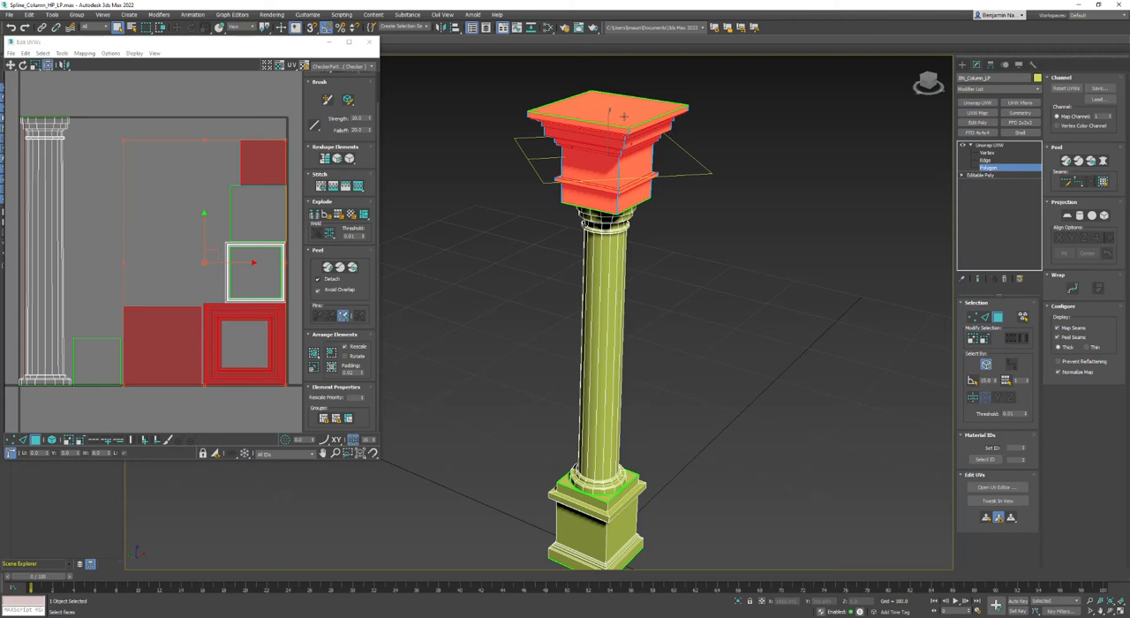
pyautogui.click(1066, 161)
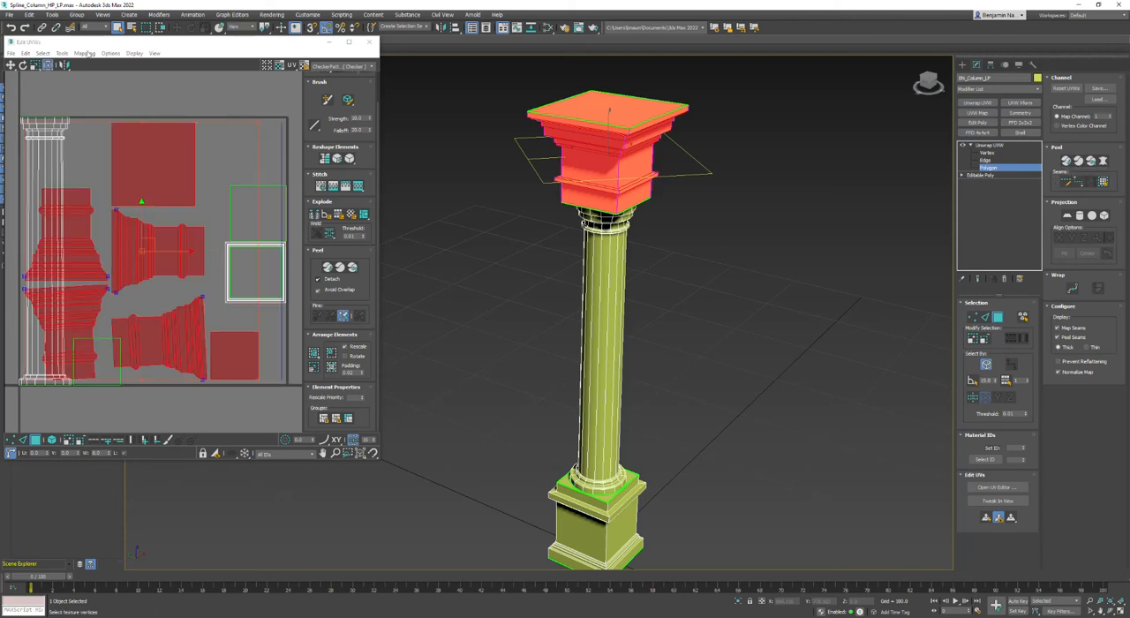
# Relax the peeled capital UVs by polygon angles with 100 iterations and amount 0.1, then deselect them.
pyautogui.click(62, 53)
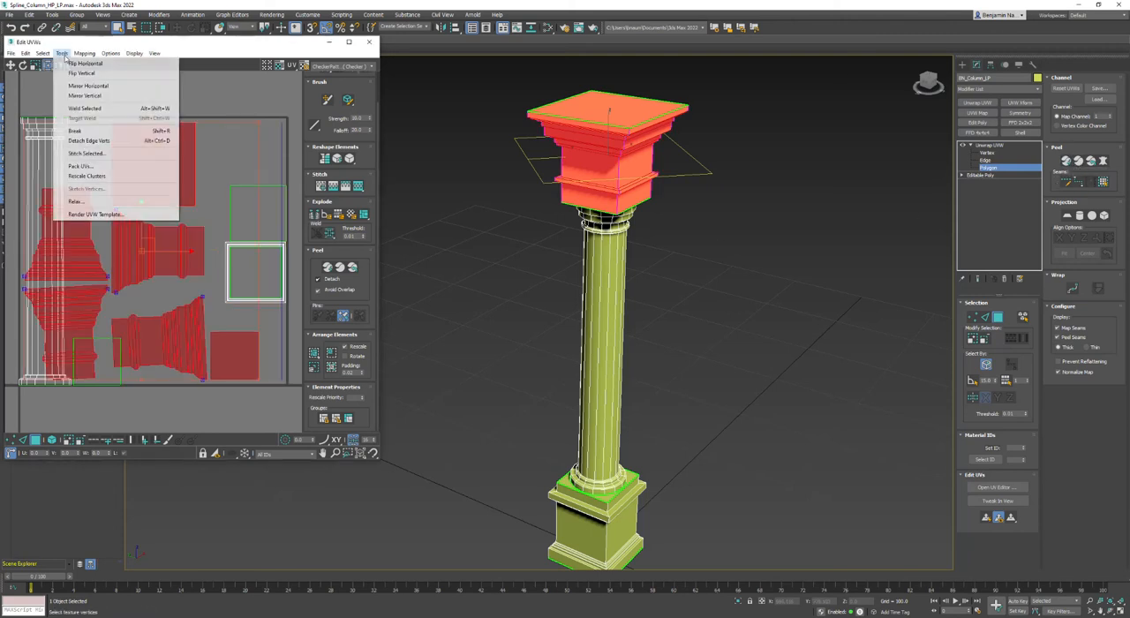
pyautogui.click(76, 202)
pyautogui.moveTo(99, 66); pyautogui.dragTo(476, 46)
pyautogui.click(480, 102)
pyautogui.click(480, 102)
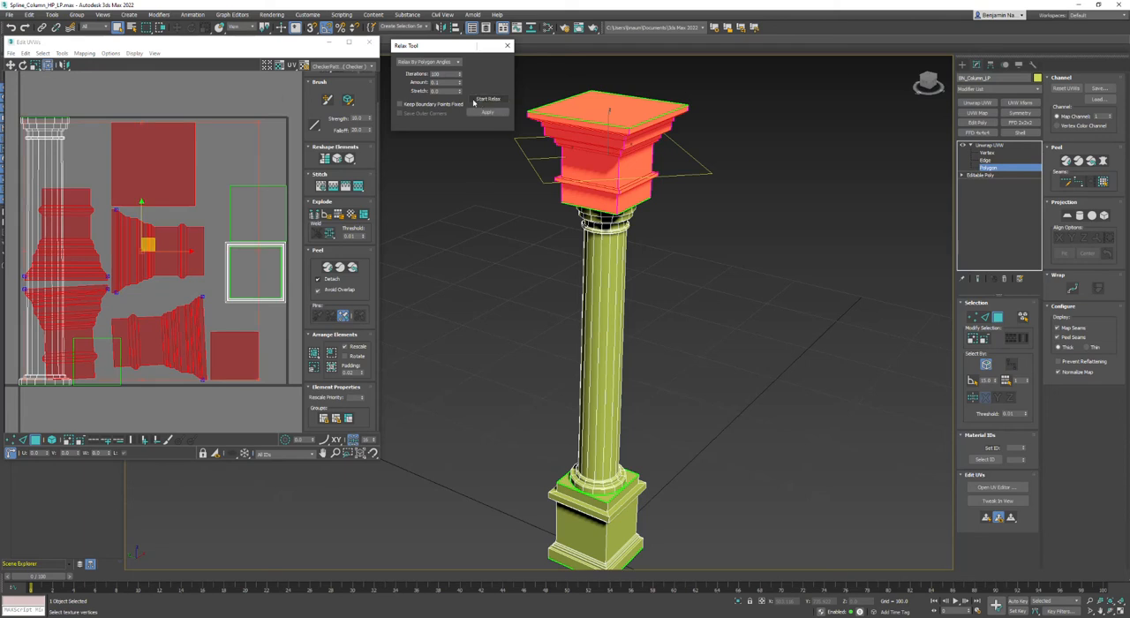
pyautogui.click(291, 110)
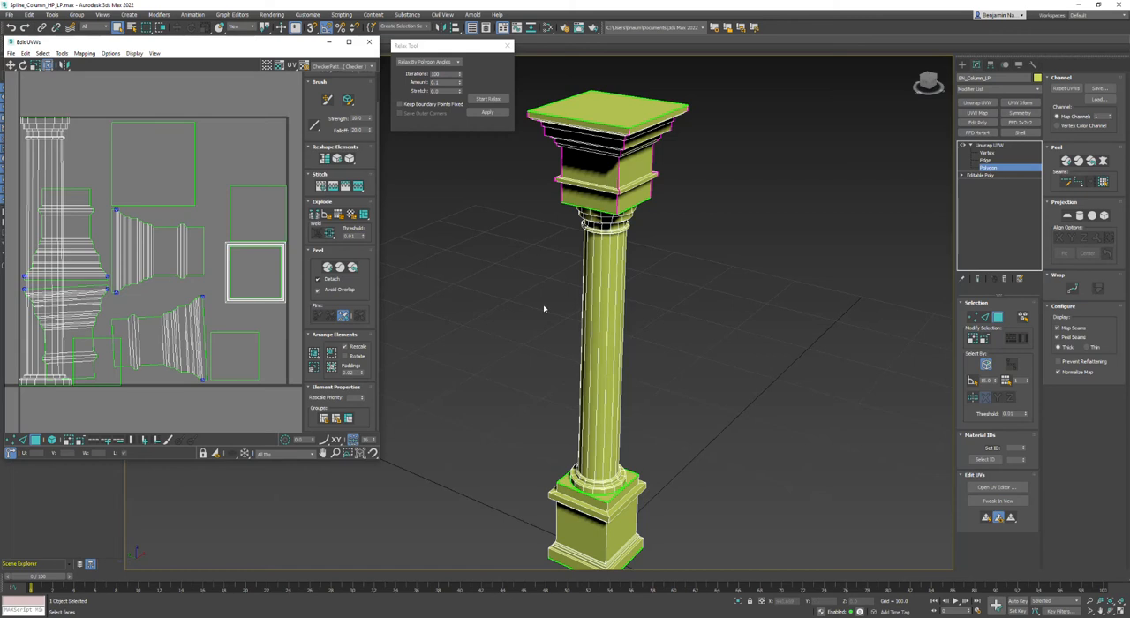
# Select the base's vertical corner edges with Ring, extend them with Loop over the base's full height, and convert them to seams.
pyautogui.click(985, 317)
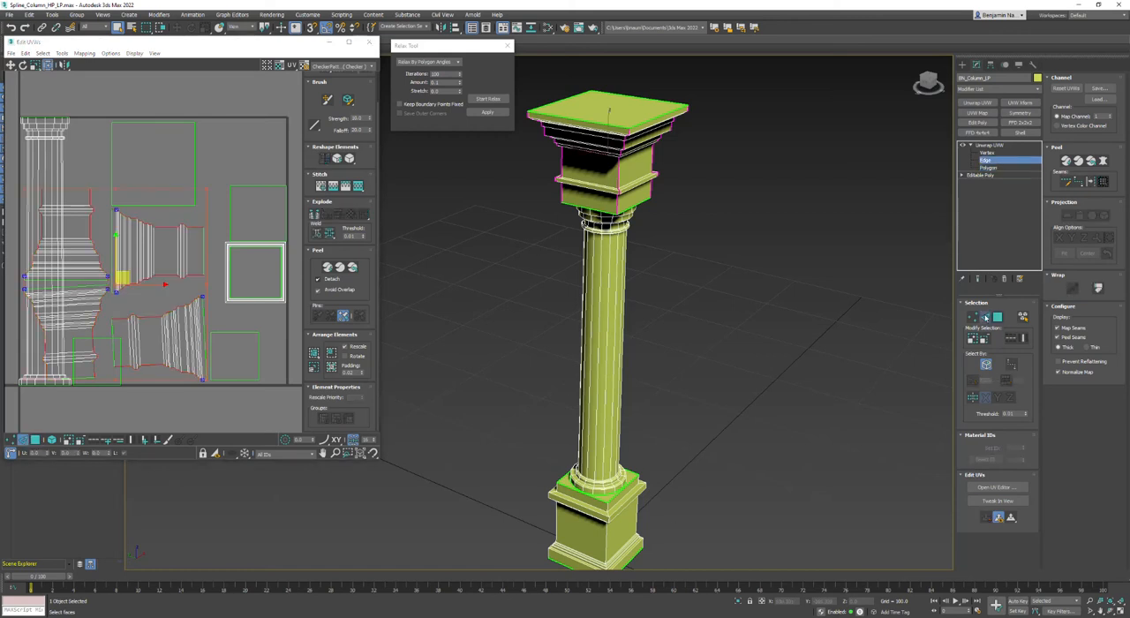
pyautogui.click(606, 537)
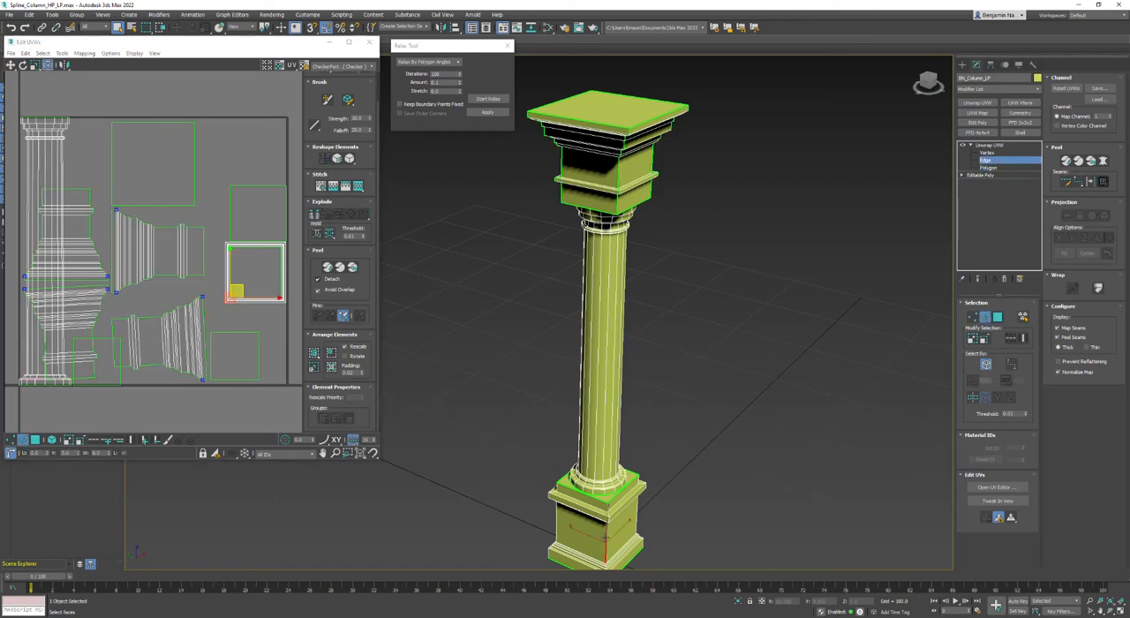
pyautogui.click(1023, 338)
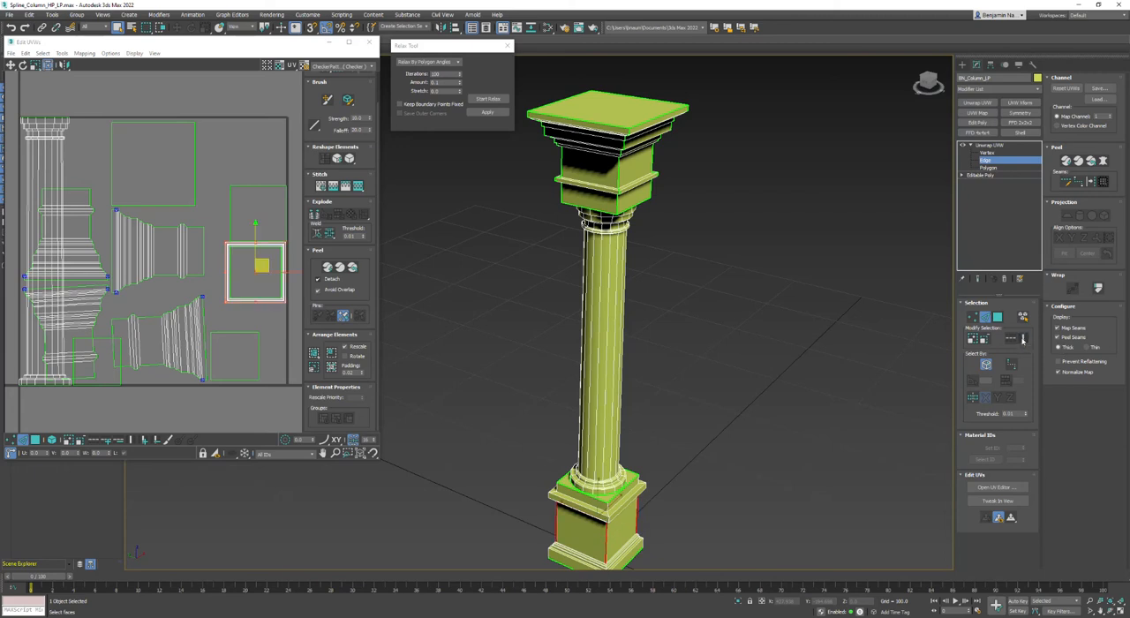
pyautogui.click(1011, 339)
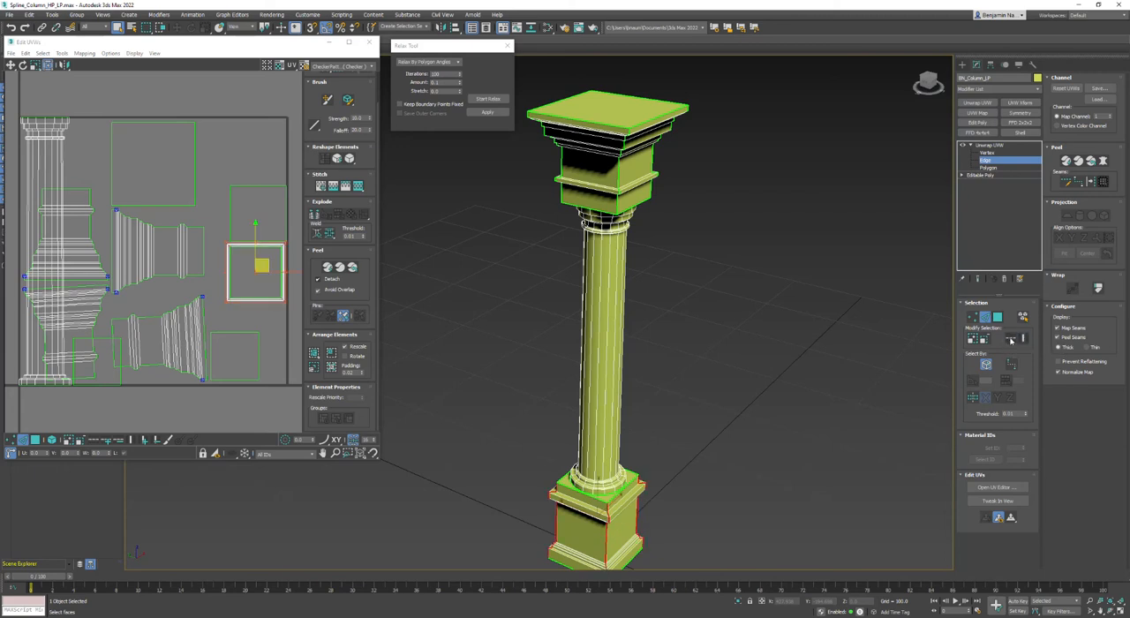
pyautogui.click(1091, 182)
# Select a side face of the base, expand the polygon selection to the seams, and separate it with Quick Peel.
pyautogui.click(997, 316)
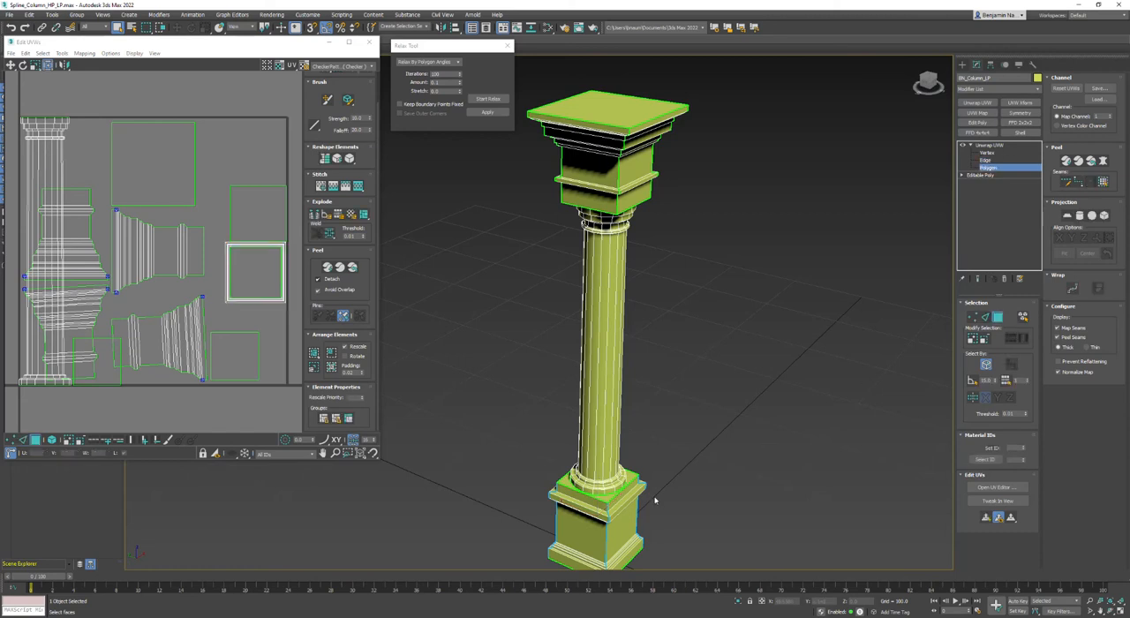
pyautogui.click(617, 523)
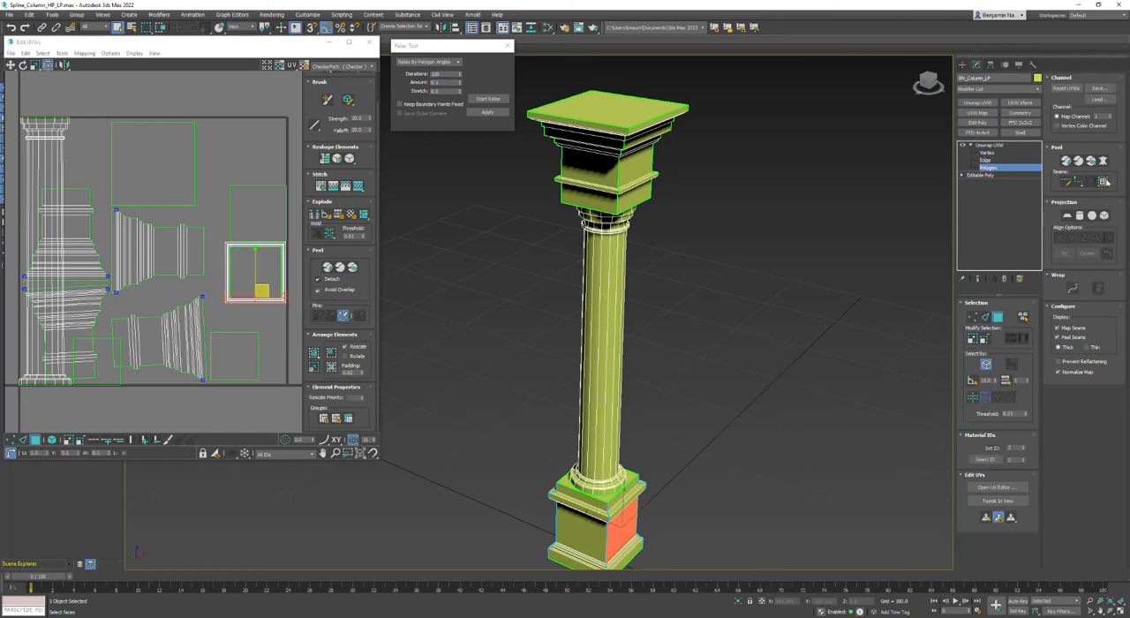
pyautogui.click(1104, 182)
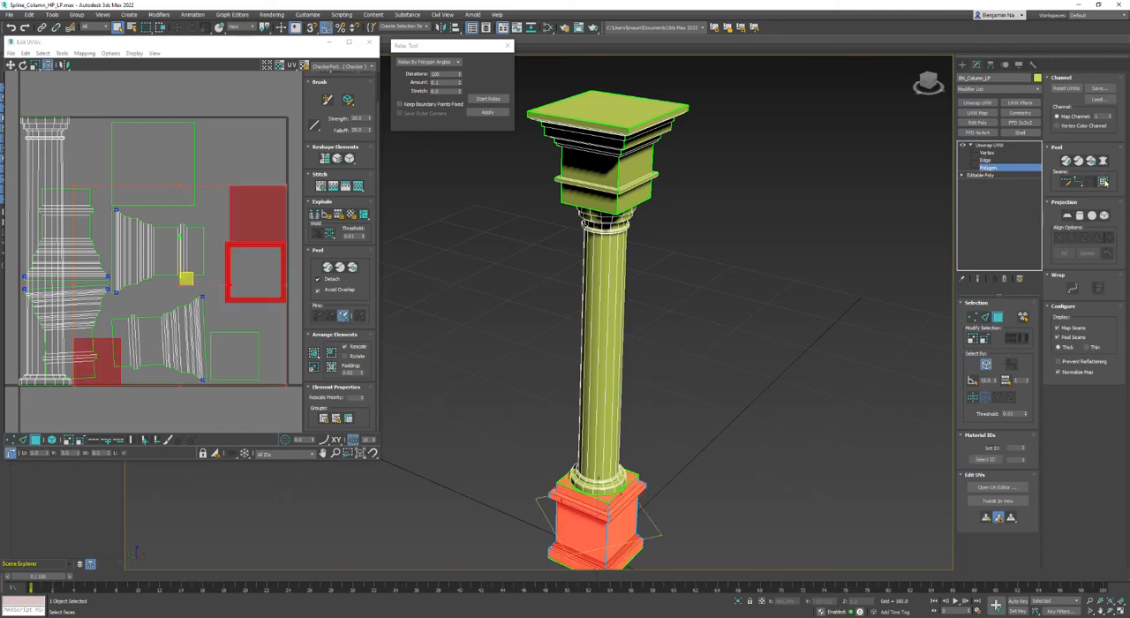
pyautogui.click(329, 268)
# Relax the peeled base UVs by polygon angles, deselect them, and repack all elements with Pack Custom.
pyautogui.click(490, 100)
pyautogui.click(245, 127)
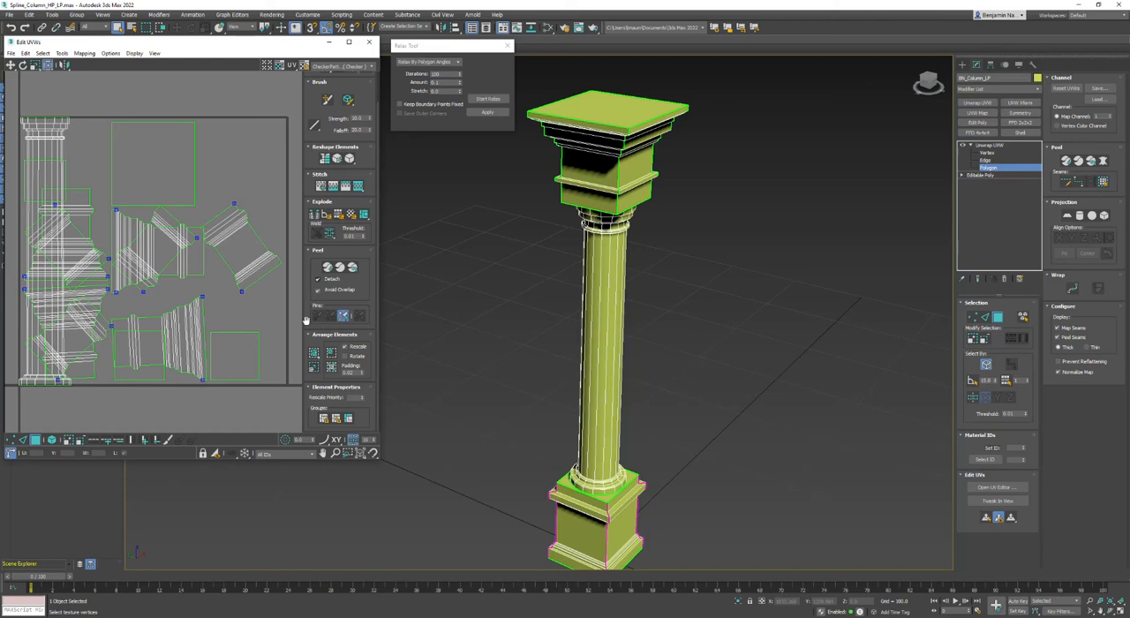
pyautogui.click(315, 353)
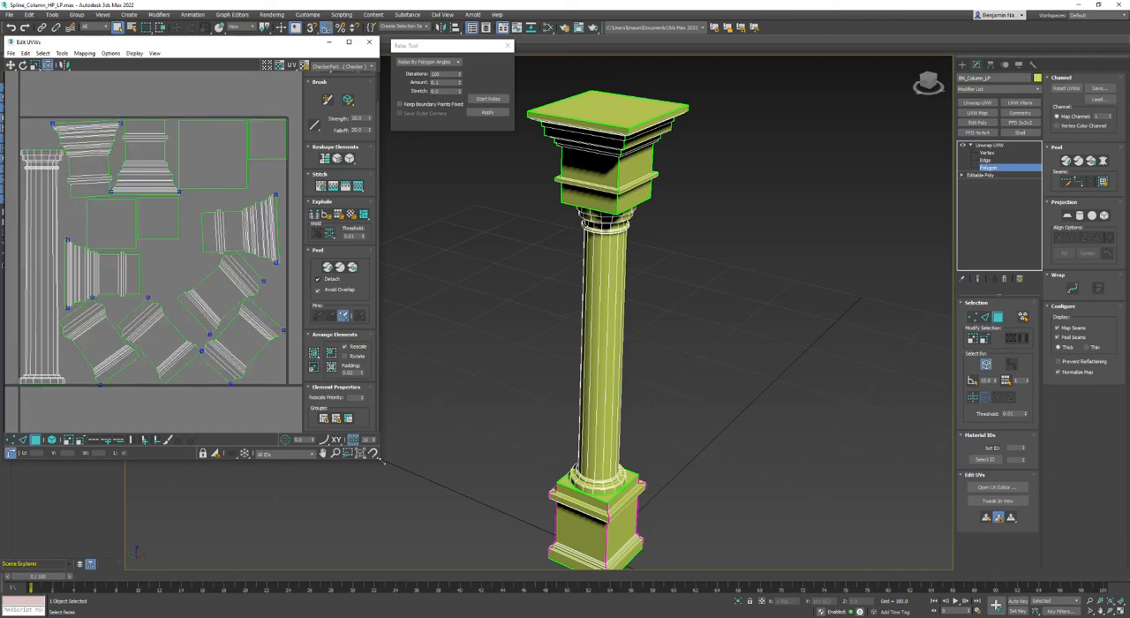
# Enlarge the UV editor window and turn on element selection for the UVs.
pyautogui.moveTo(384, 460); pyautogui.dragTo(738, 560)
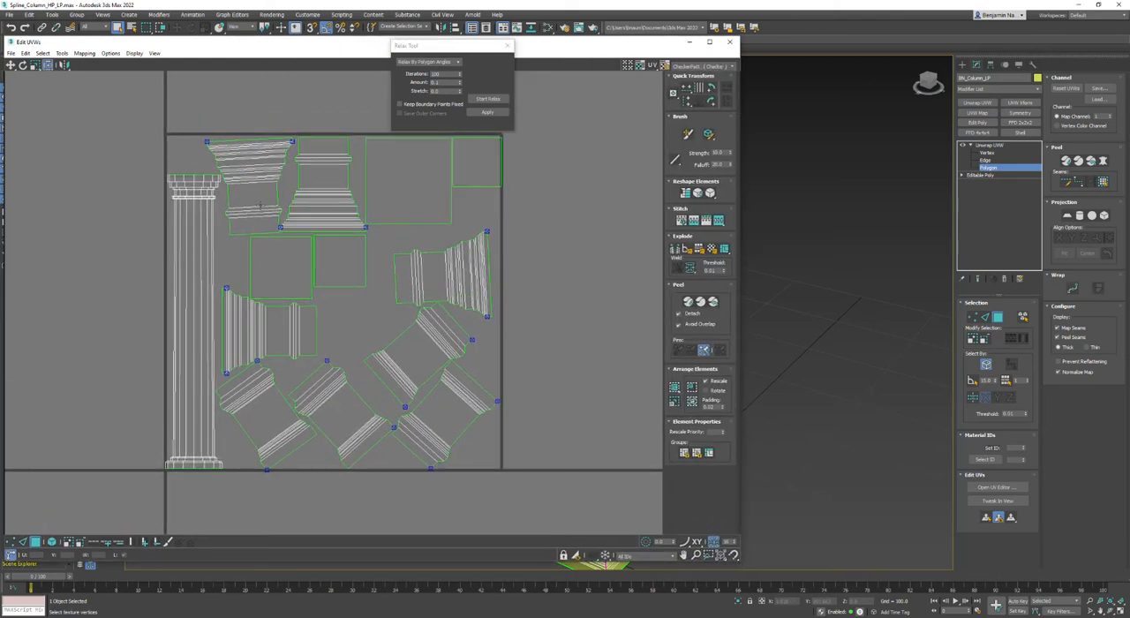
pyautogui.scroll(4, 259, 207)
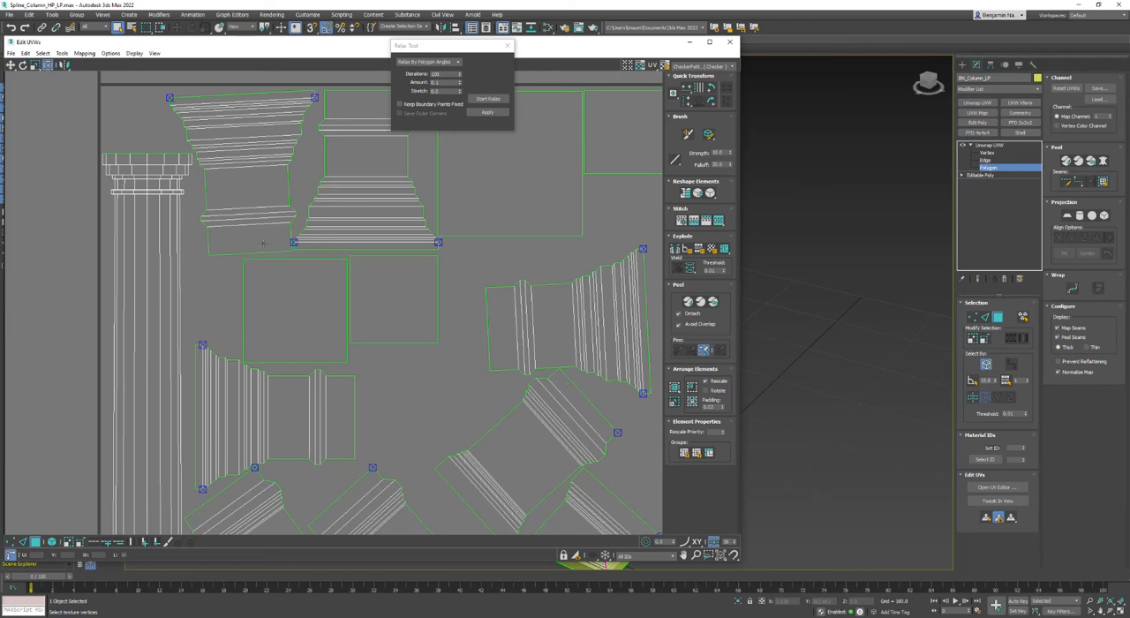
pyautogui.moveTo(472, 363); pyautogui.dragTo(443, 231, button='middle')
pyautogui.scroll(-2, 443, 232)
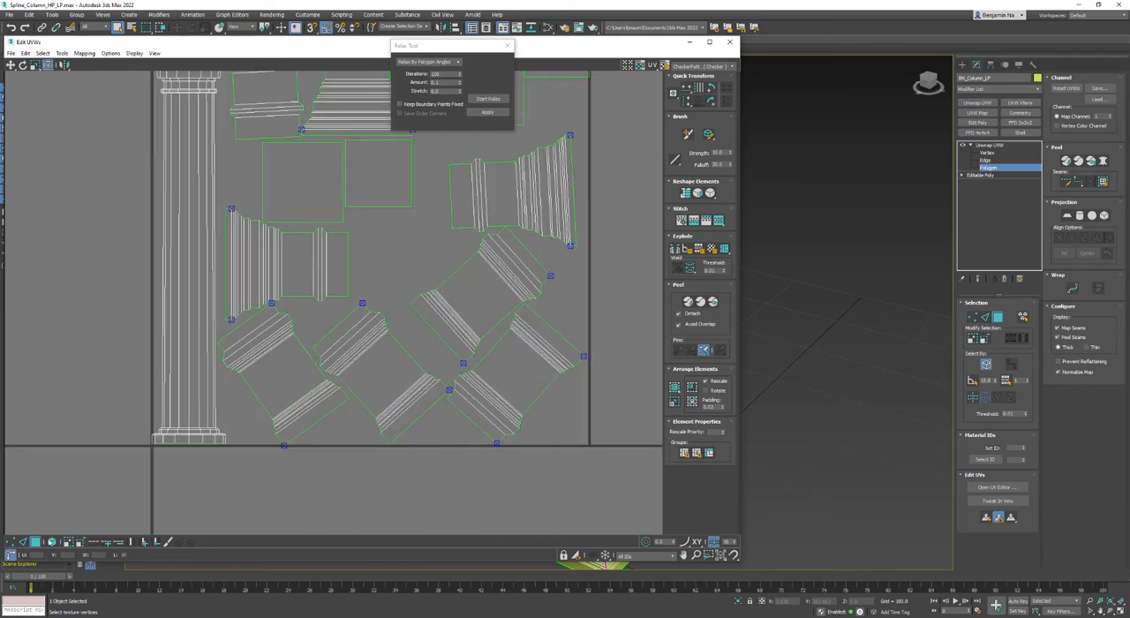
pyautogui.click(51, 542)
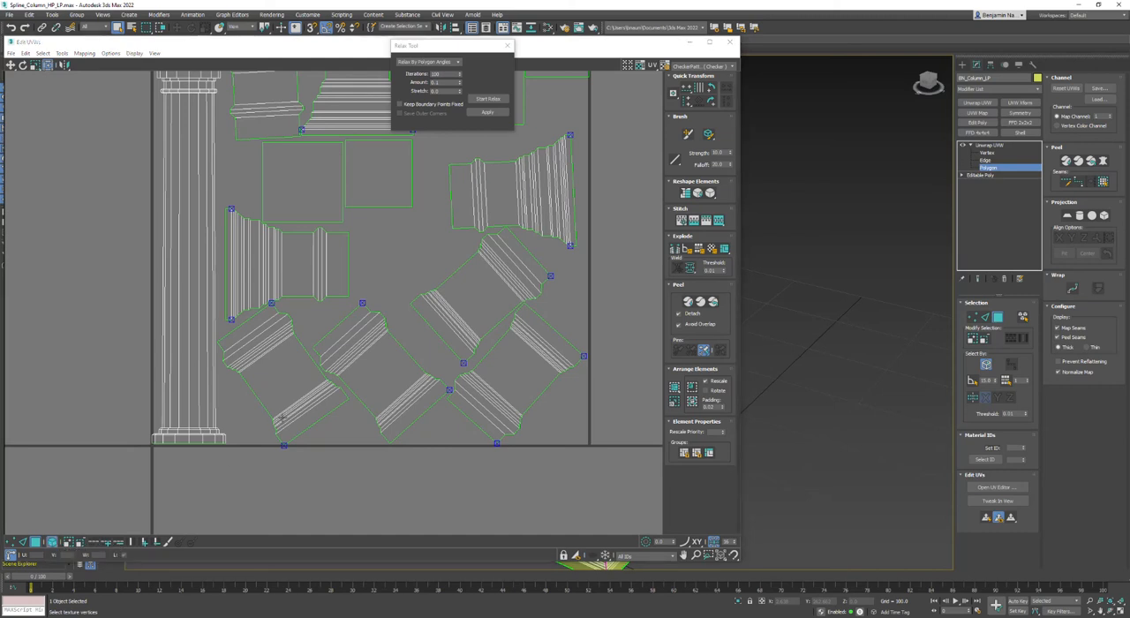
# Rotate the four tilted base side elements upright in the UV editor.
pyautogui.click(291, 388)
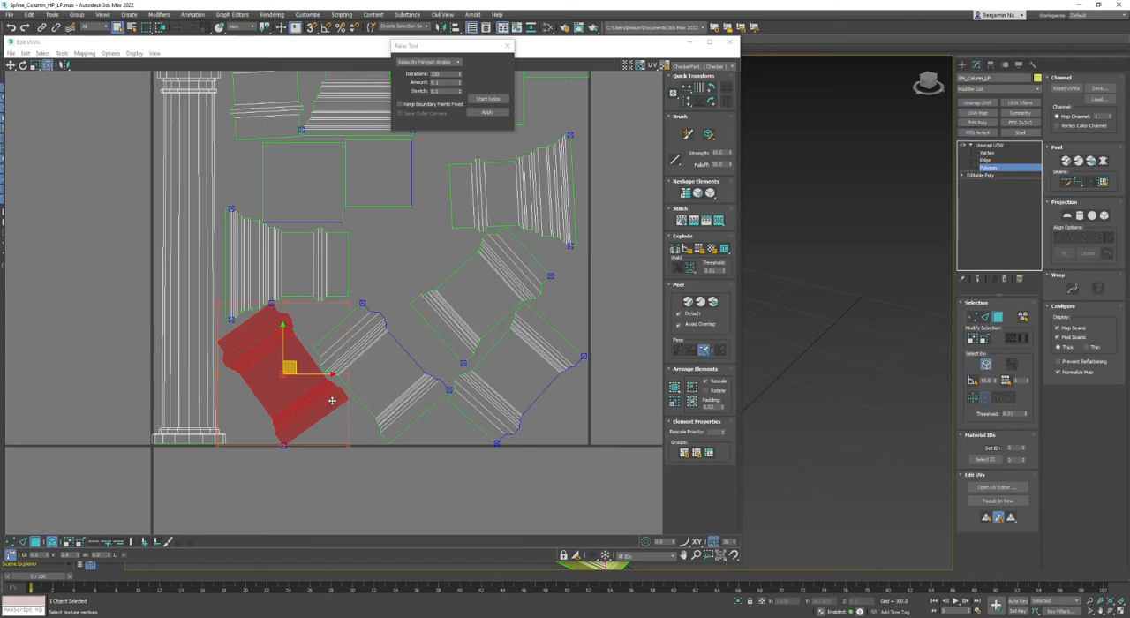
pyautogui.click(23, 542)
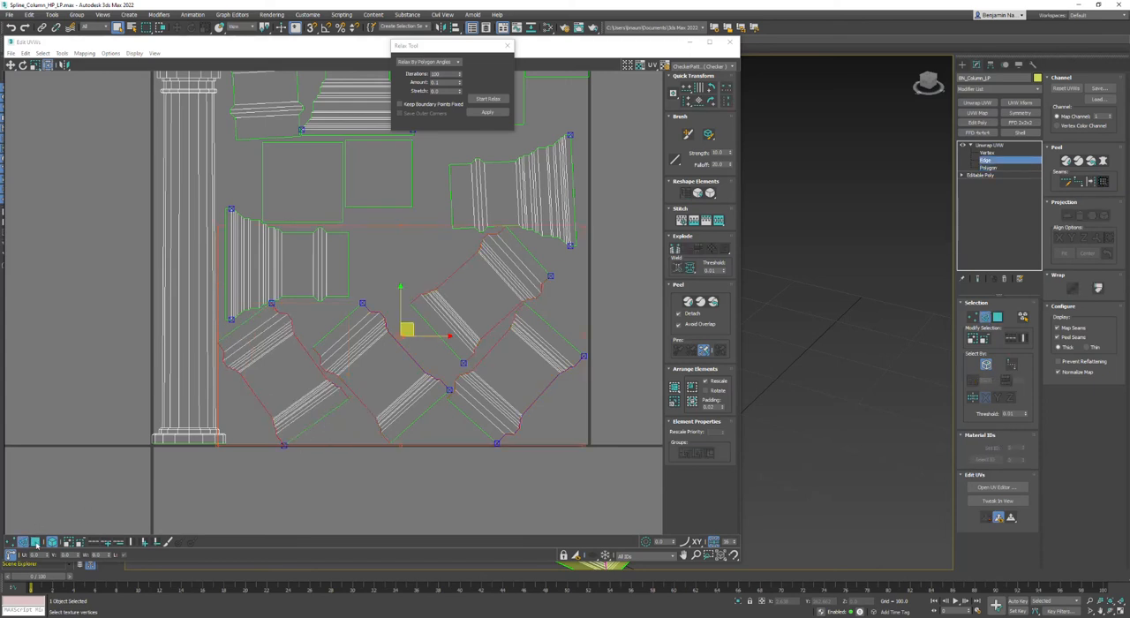
pyautogui.click(34, 542)
pyautogui.click(302, 515)
pyautogui.click(328, 395)
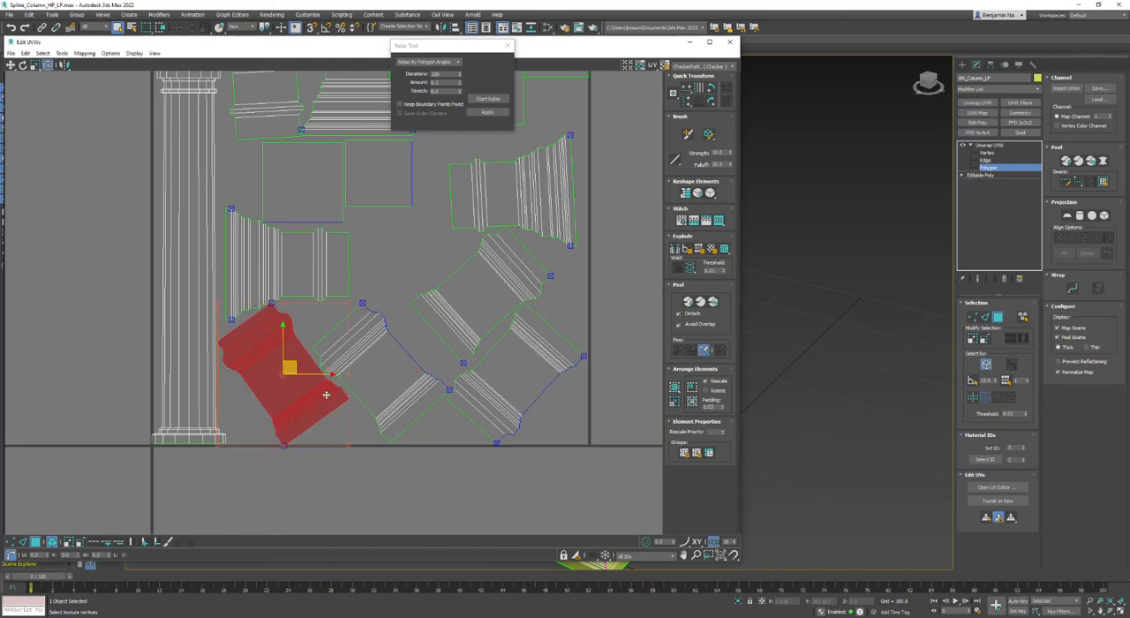
pyautogui.rightClick(330, 395)
pyautogui.click(341, 413)
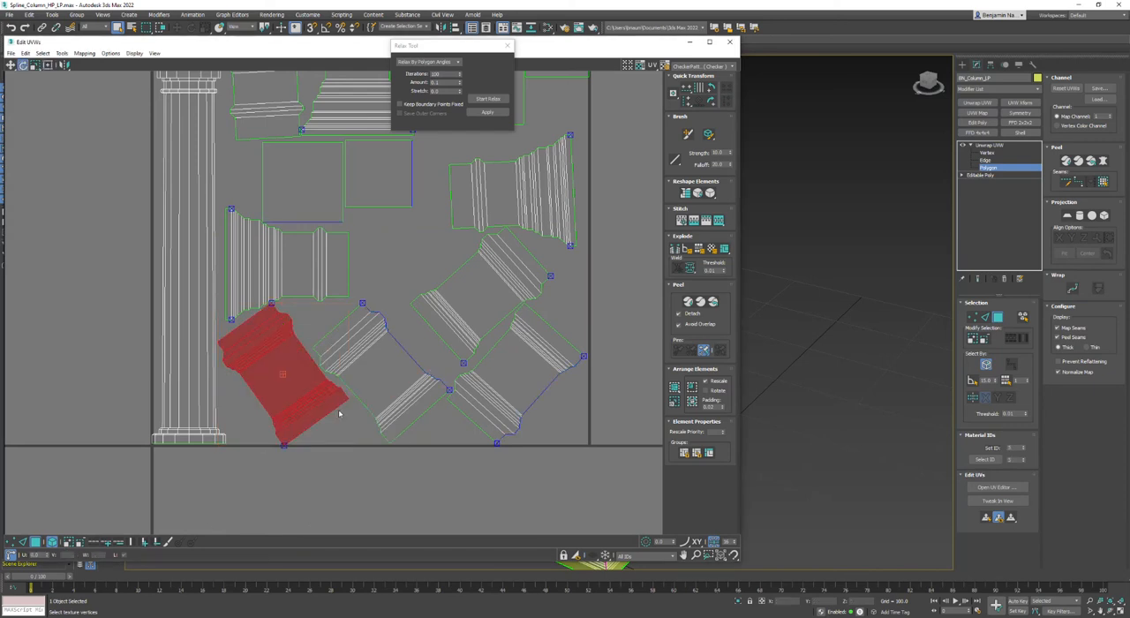
pyautogui.moveTo(332, 394); pyautogui.dragTo(314, 422)
pyautogui.moveTo(428, 387); pyautogui.dragTo(411, 425)
pyautogui.moveTo(561, 339); pyautogui.dragTo(468, 347)
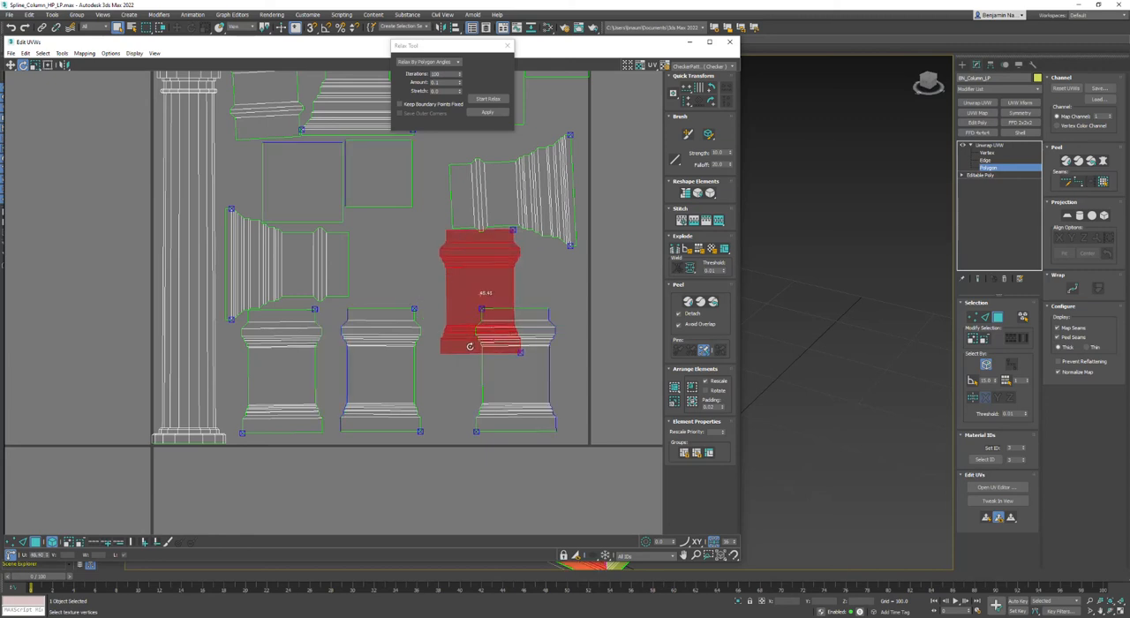
# Rotate the two sideways capital elements upright and straighten the slightly tilted base element below them.
pyautogui.moveTo(334, 261); pyautogui.dragTo(292, 309)
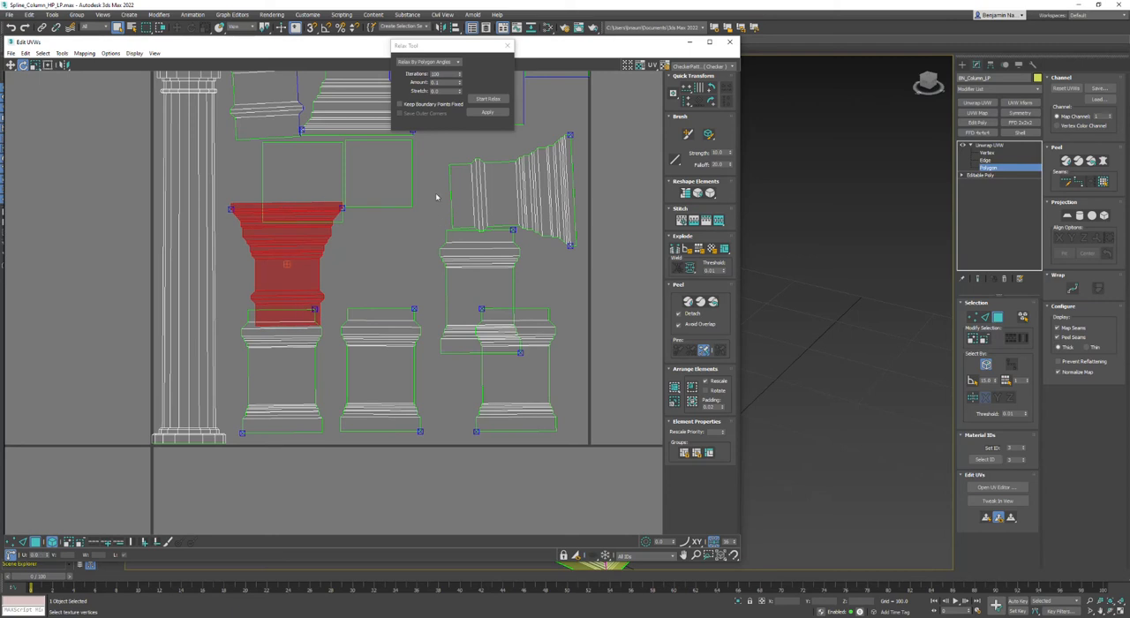
pyautogui.moveTo(459, 186); pyautogui.dragTo(491, 239)
pyautogui.scroll(3, 462, 241)
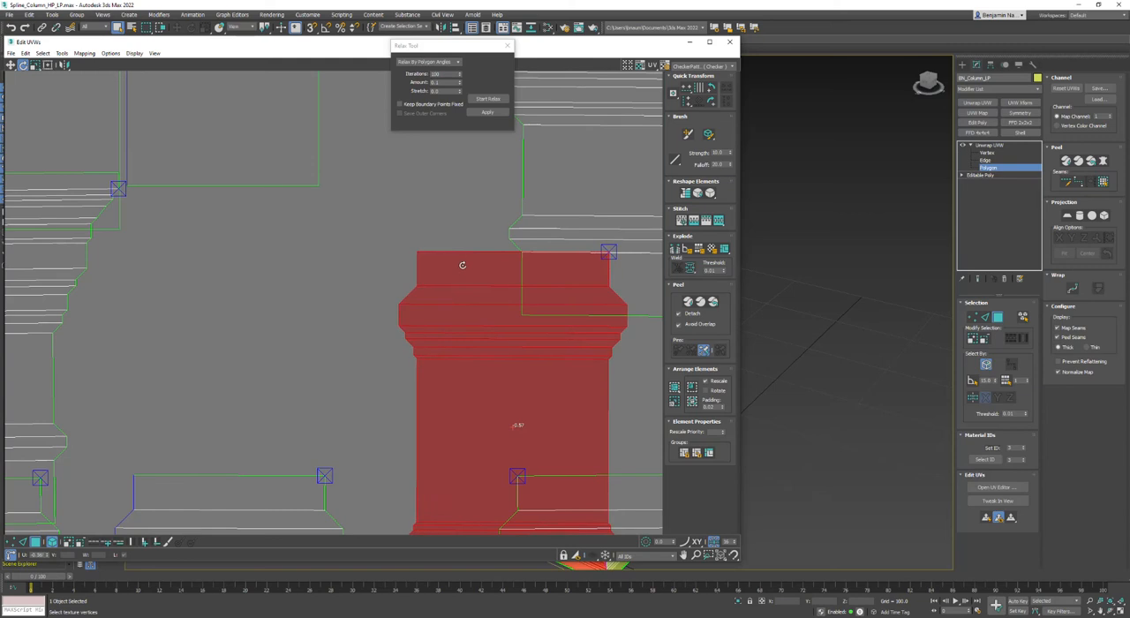
pyautogui.scroll(-5, 404, 270)
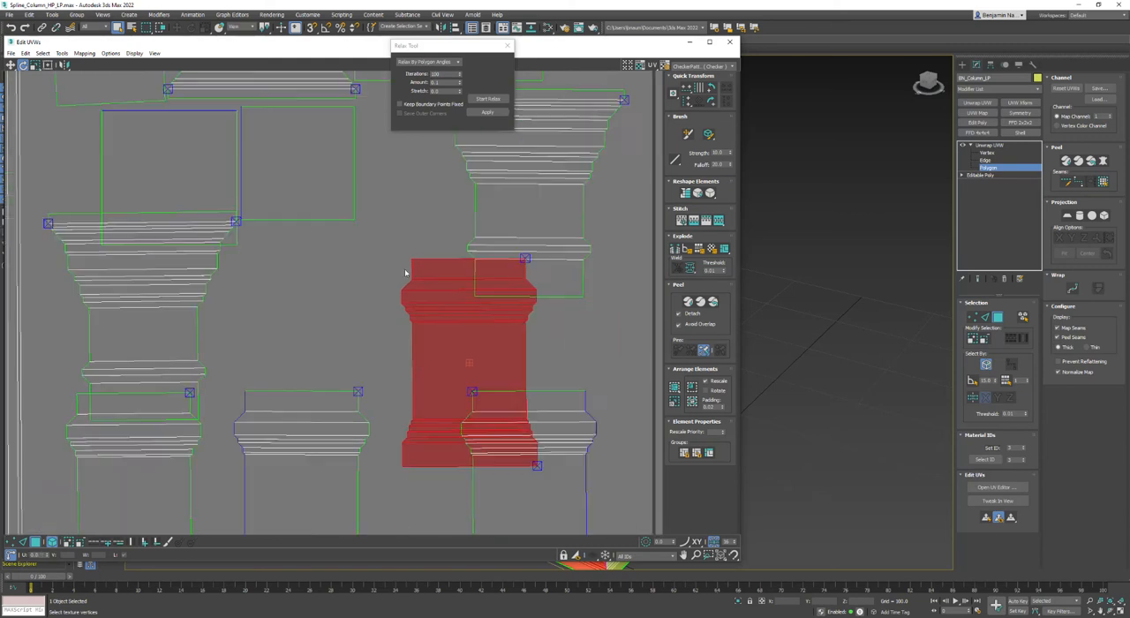
# Straighten the slightly tilted upper capital element and turn the inverted capital element beside it by 180 degrees.
pyautogui.moveTo(350, 267); pyautogui.dragTo(424, 393, button='middle')
pyautogui.scroll(5, 341, 322)
pyautogui.moveTo(333, 325); pyautogui.dragTo(325, 327)
pyautogui.moveTo(391, 215); pyautogui.dragTo(302, 426, button='middle')
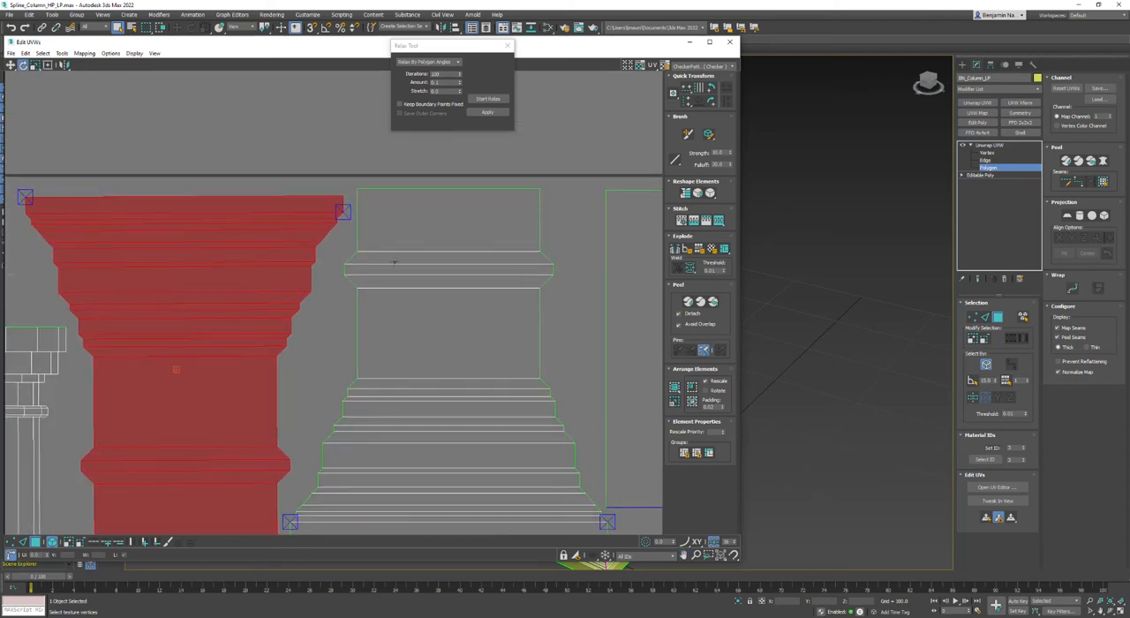
pyautogui.click(421, 227)
pyautogui.click(712, 100)
pyautogui.click(711, 100)
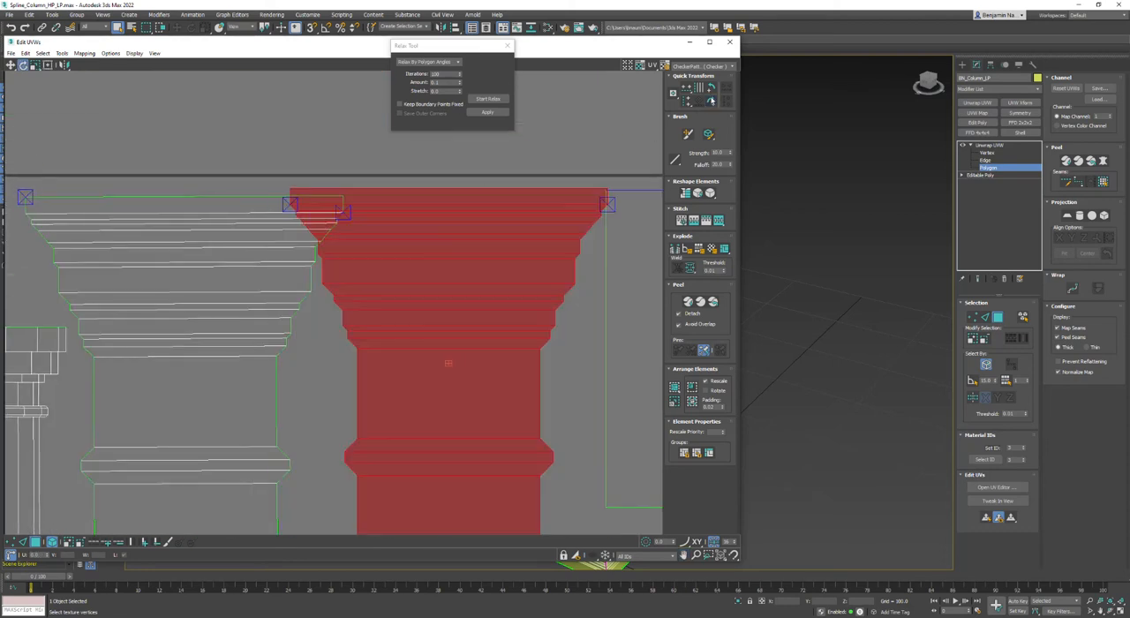
# Deselect the UVs and repack the straightened elements with Pack Custom.
pyautogui.click(499, 170)
pyautogui.scroll(-8, 610, 254)
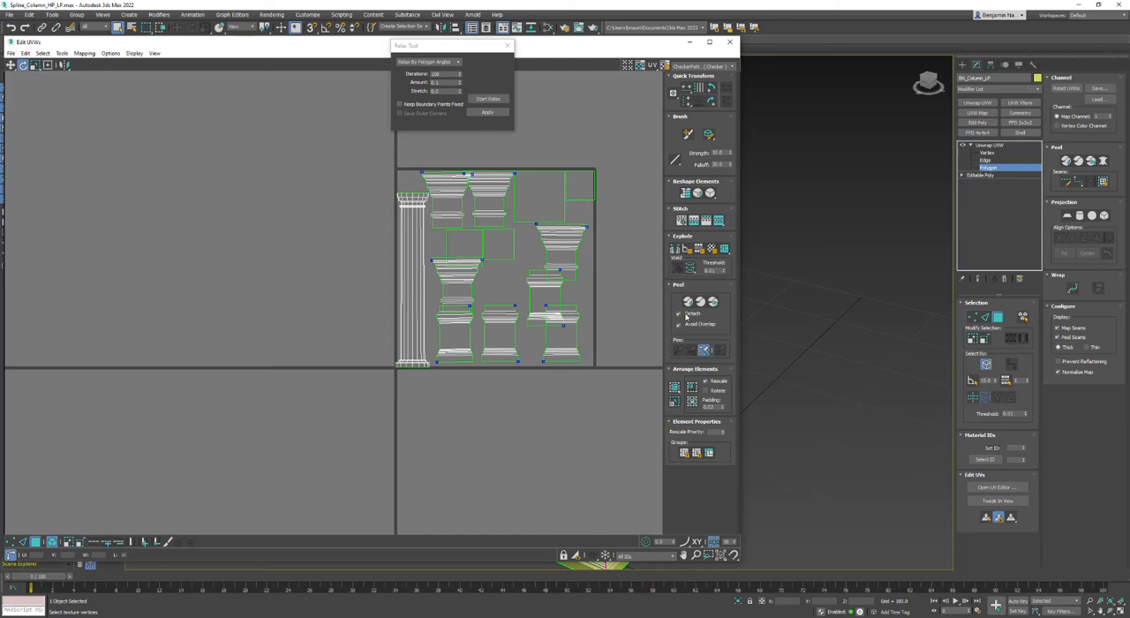
pyautogui.click(675, 387)
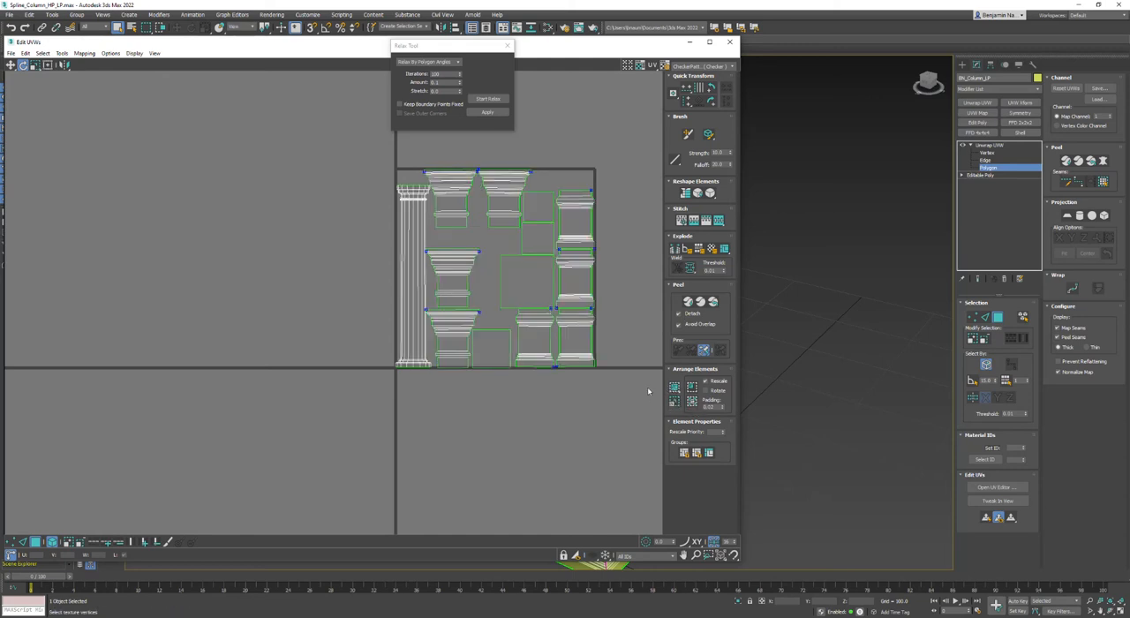
# Try Pack Custom on only the second capital element and the square beside it, and repack all elements.
pyautogui.moveTo(505, 157); pyautogui.dragTo(537, 207)
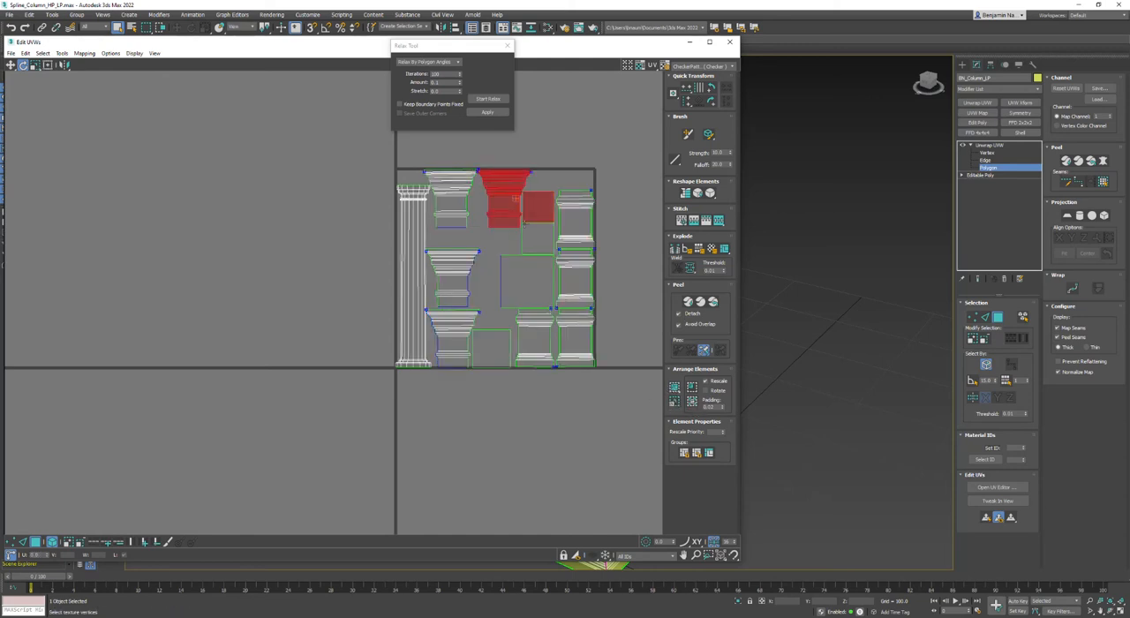
pyautogui.click(675, 388)
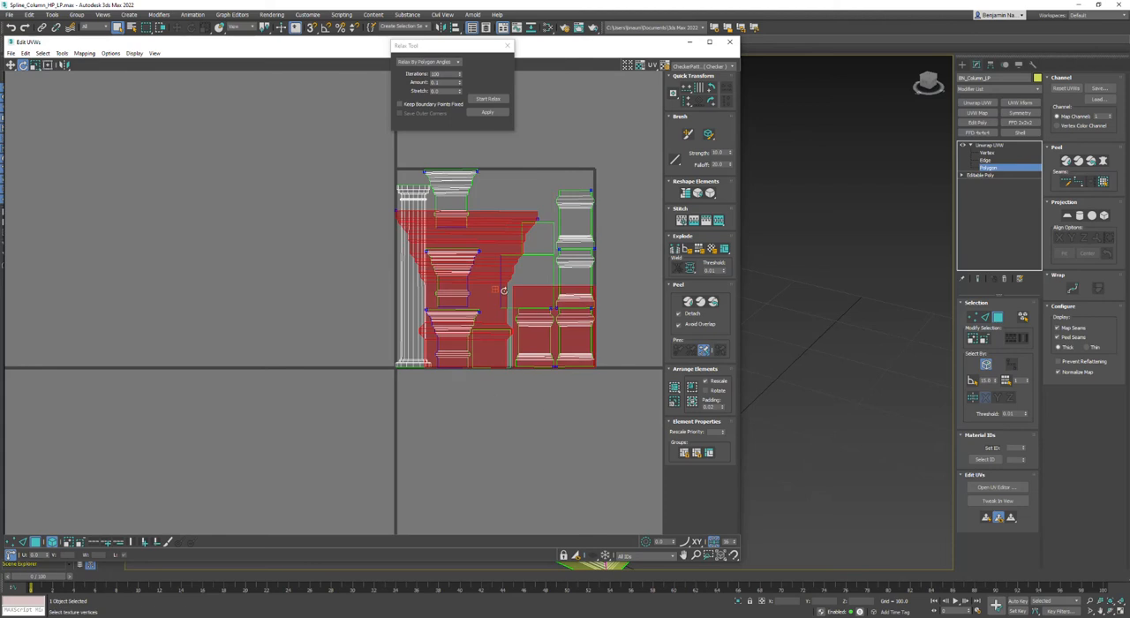
pyautogui.click(457, 442)
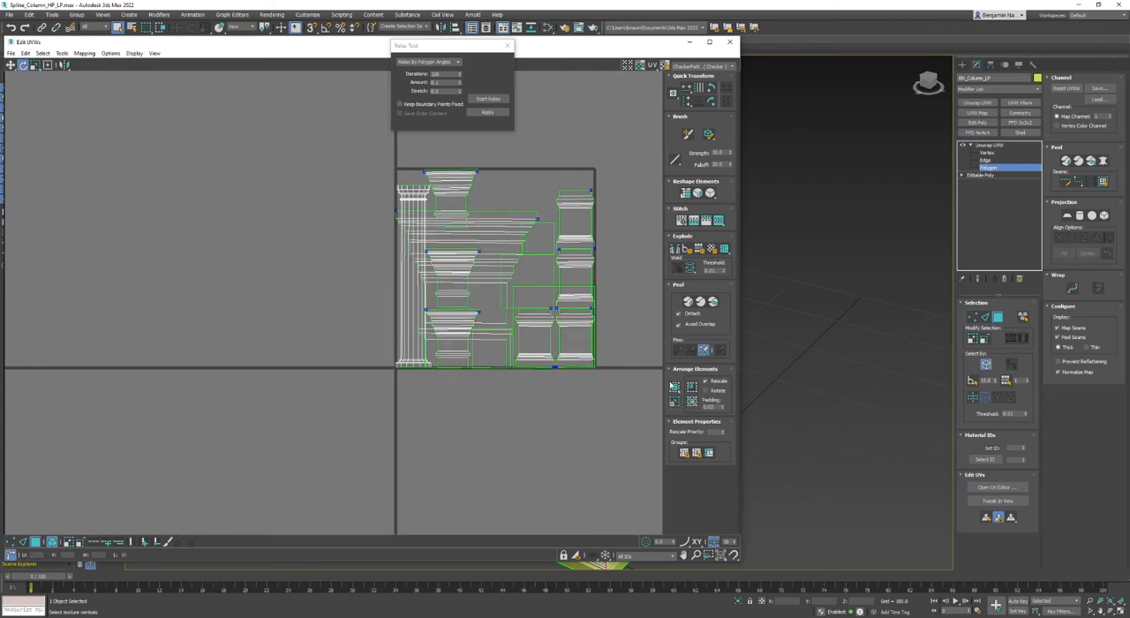
pyautogui.click(674, 388)
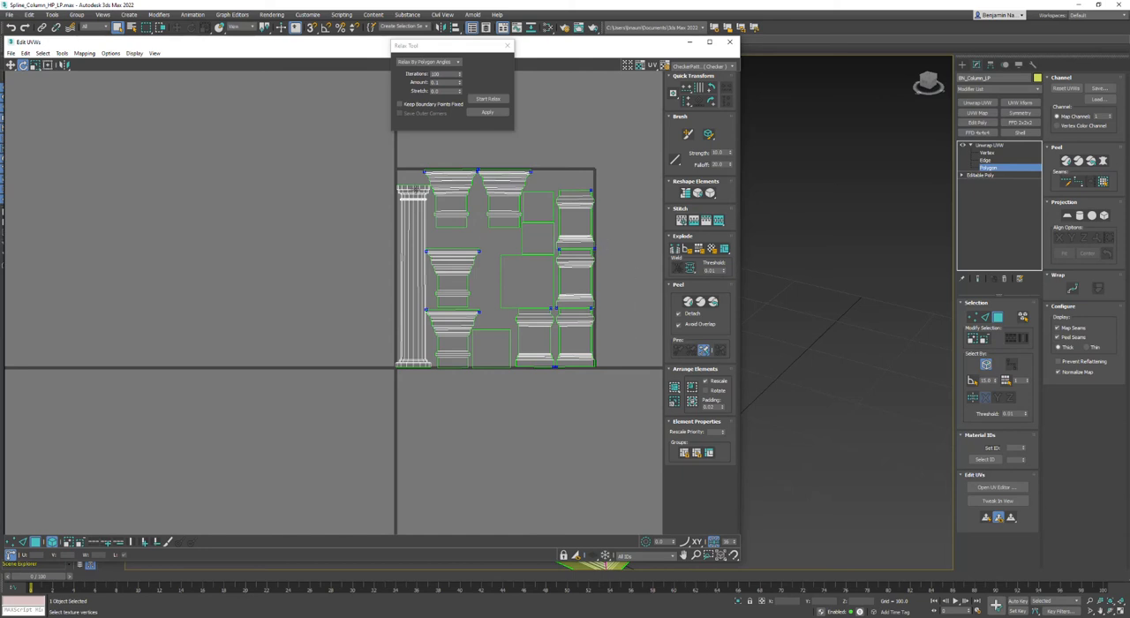
# Move the UV editor and Relax Tool windows off the column and switch to the four-viewport layout.
pyautogui.moveTo(657, 44); pyautogui.dragTo(389, 44)
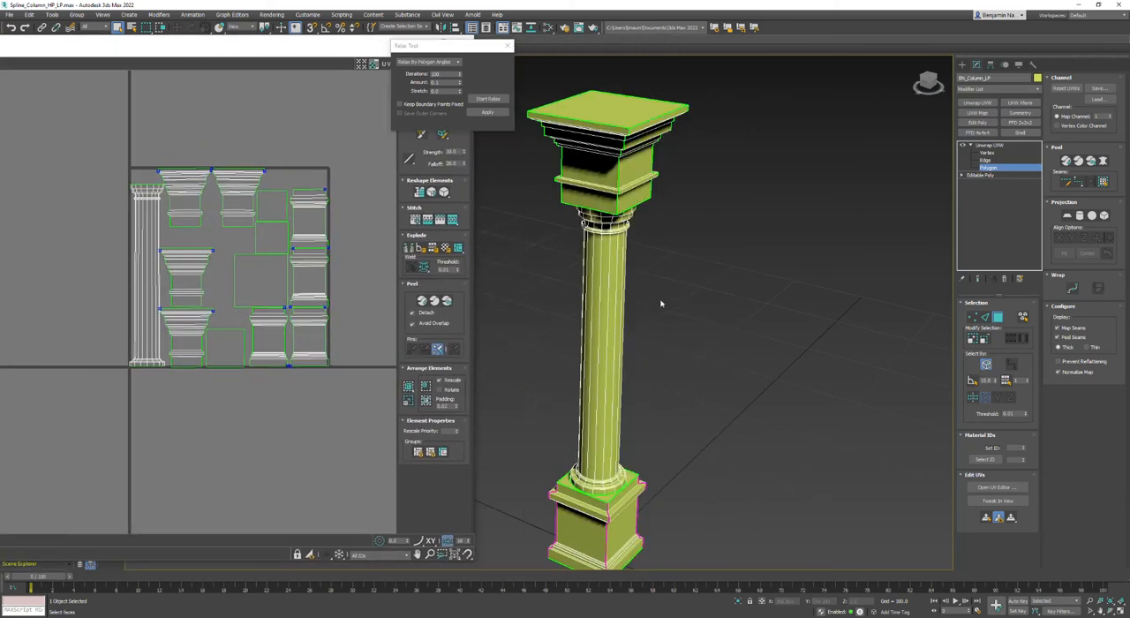
pyautogui.moveTo(697, 311); pyautogui.dragTo(870, 313, button='middle')
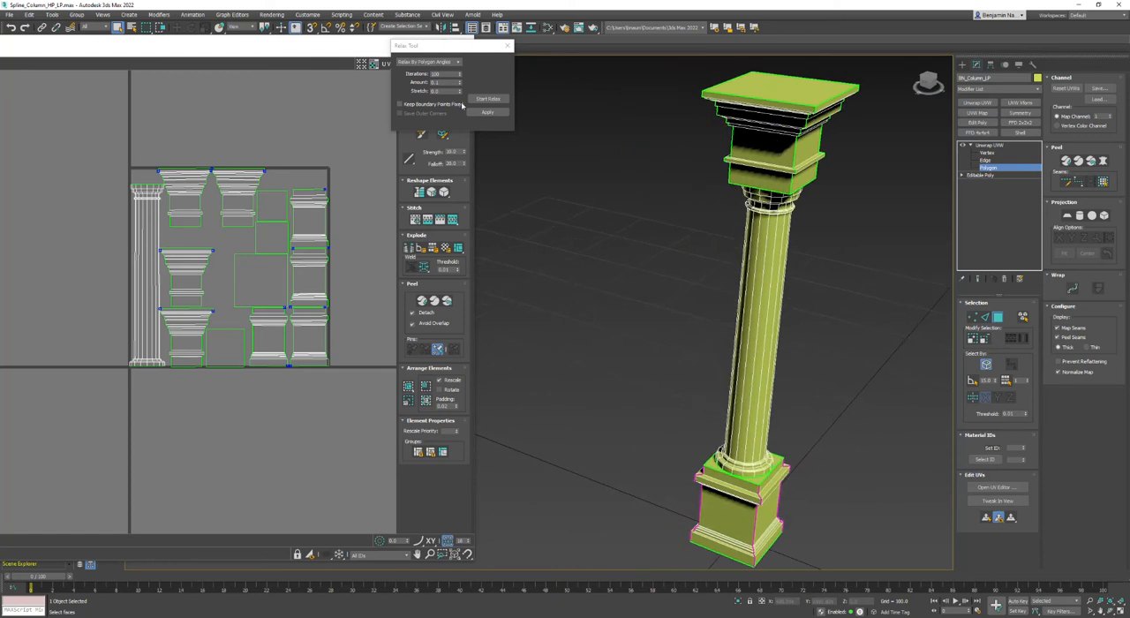
pyautogui.moveTo(427, 48); pyautogui.dragTo(527, 280)
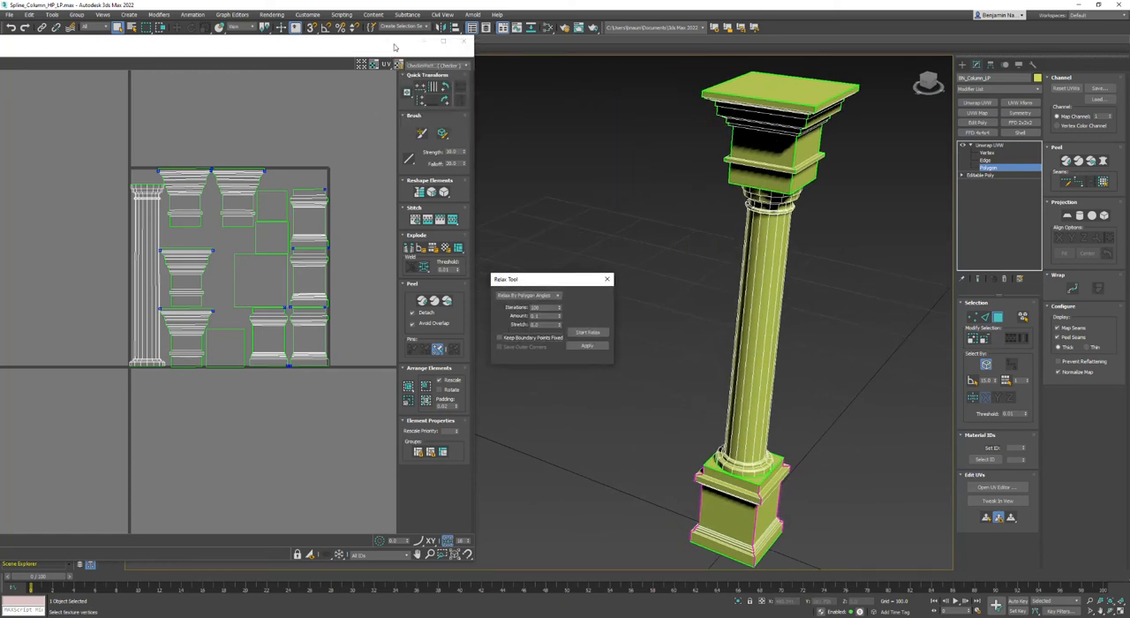
pyautogui.moveTo(394, 47); pyautogui.dragTo(285, 139)
pyautogui.click(1110, 611)
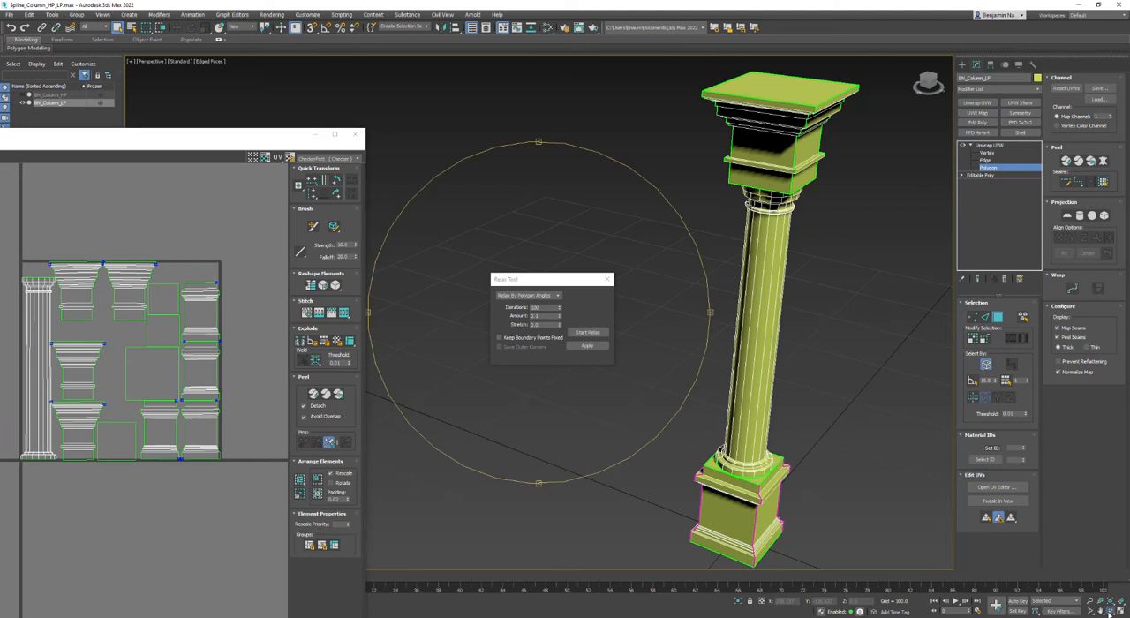
pyautogui.moveTo(570, 394); pyautogui.dragTo(651, 422)
pyautogui.rightClick(651, 421)
pyautogui.hotkey('alt', 'w')
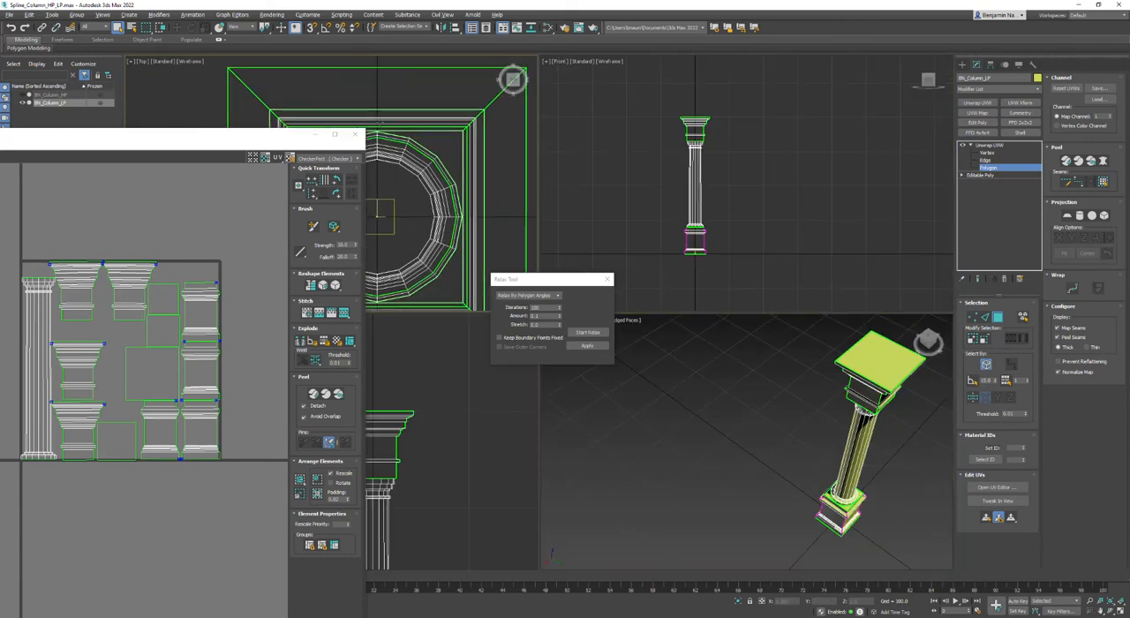
# Select a lengthwise edge loop running the full height of the round shaft and convert it to a seam.
pyautogui.scroll(6, 402, 191)
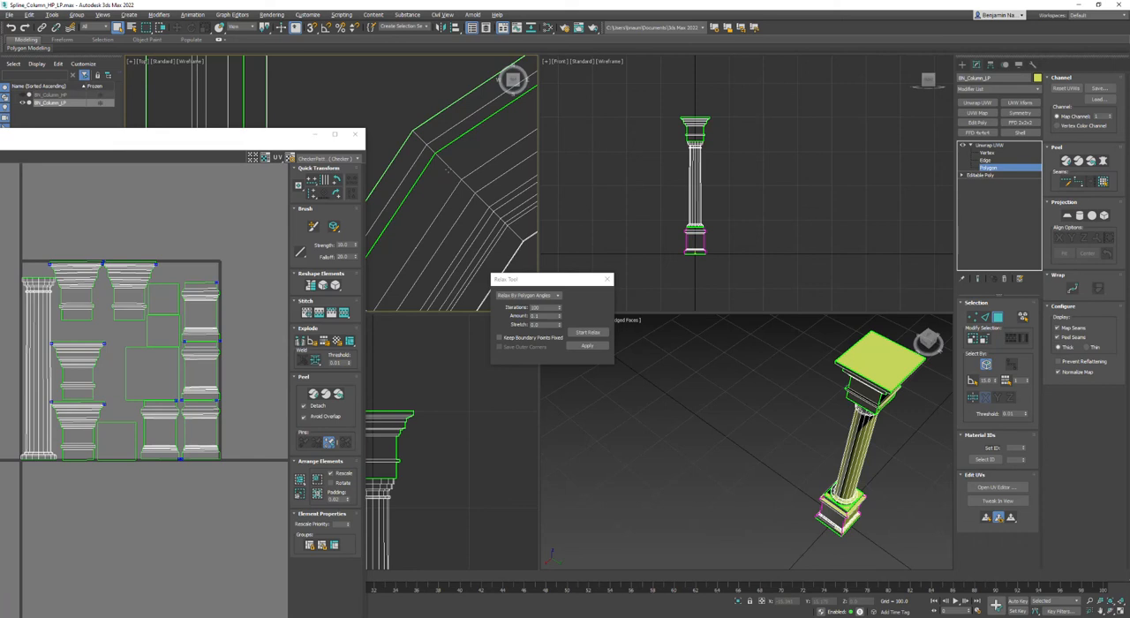
pyautogui.click(446, 166)
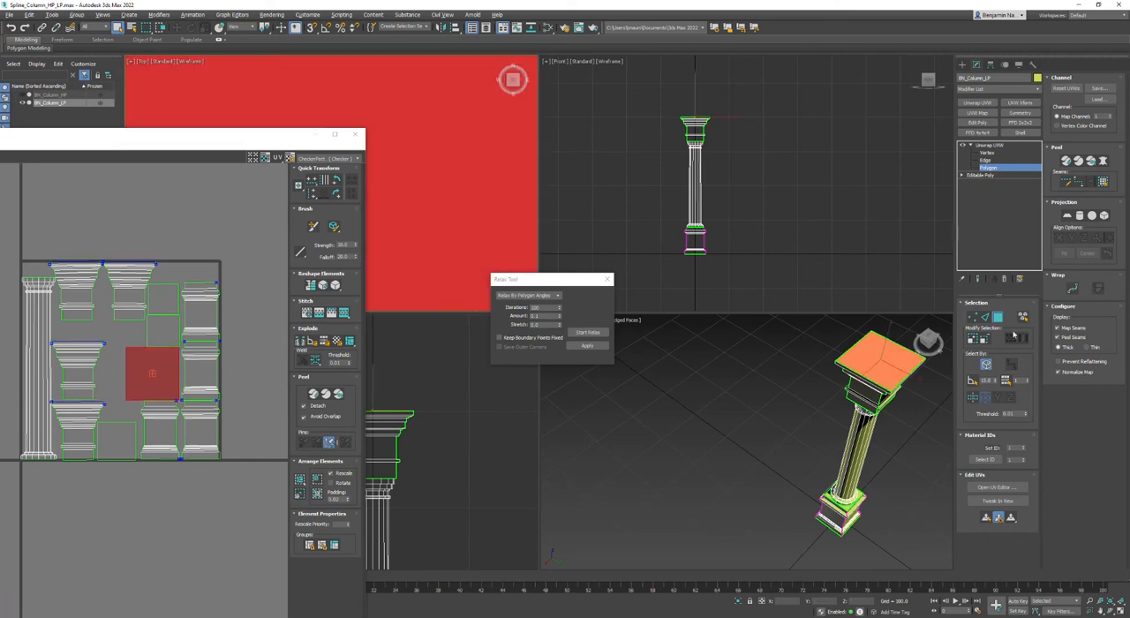
pyautogui.click(986, 317)
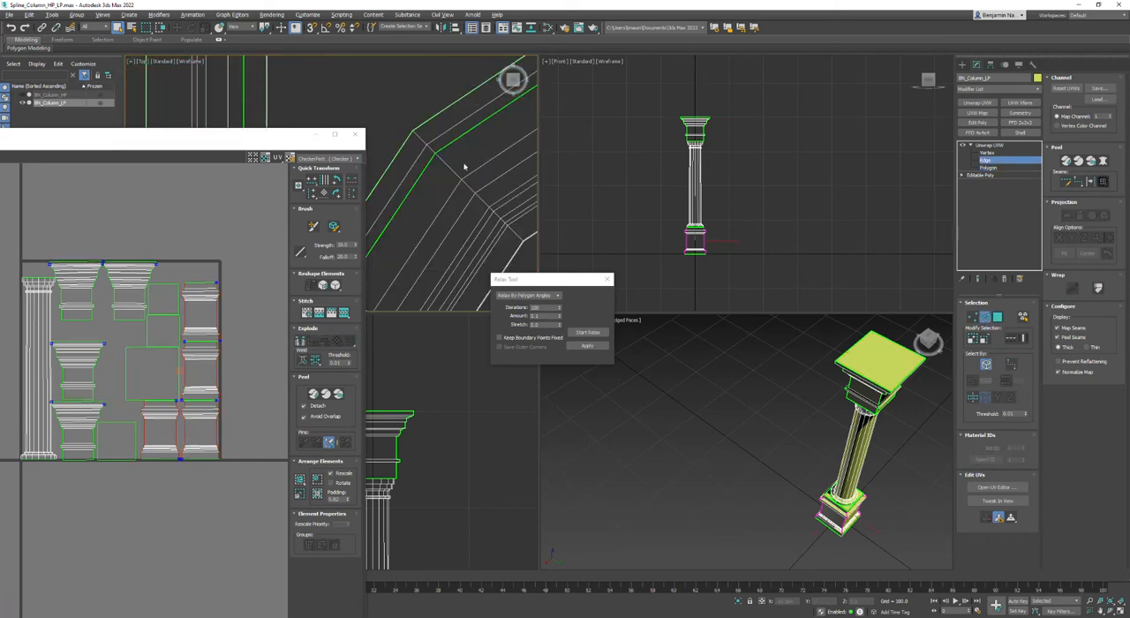
pyautogui.click(430, 151)
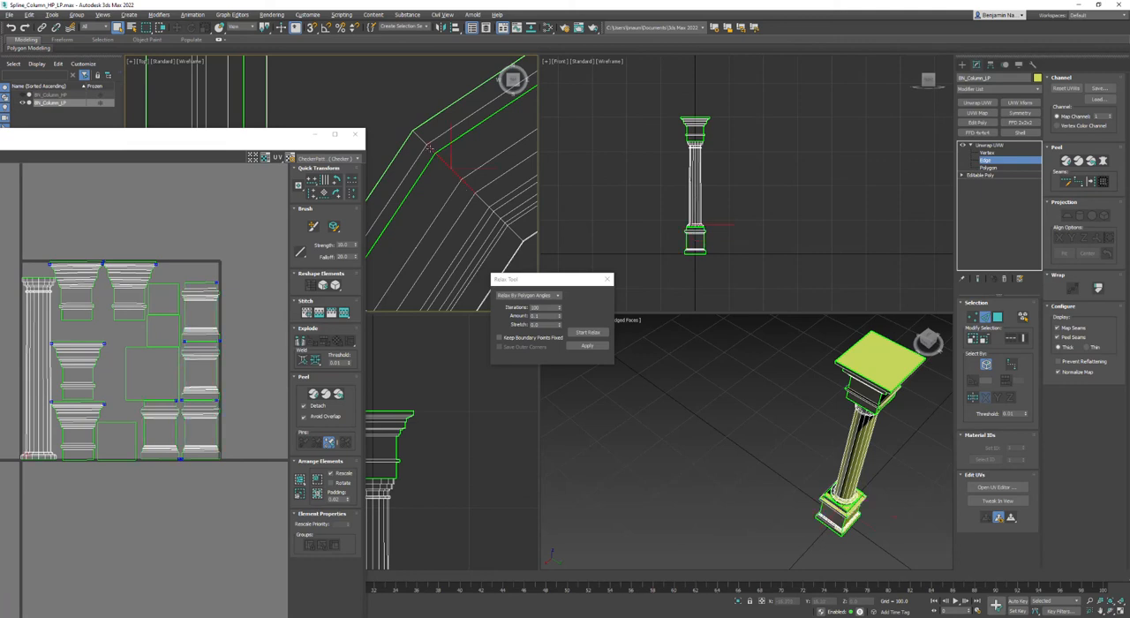
pyautogui.moveTo(660, 348); pyautogui.dragTo(556, 296, button='middle')
pyautogui.scroll(5, 590, 323)
pyautogui.keyDown('alt'); pyautogui.moveTo(765, 459); pyautogui.dragTo(717, 464, button='middle'); pyautogui.keyUp('alt')
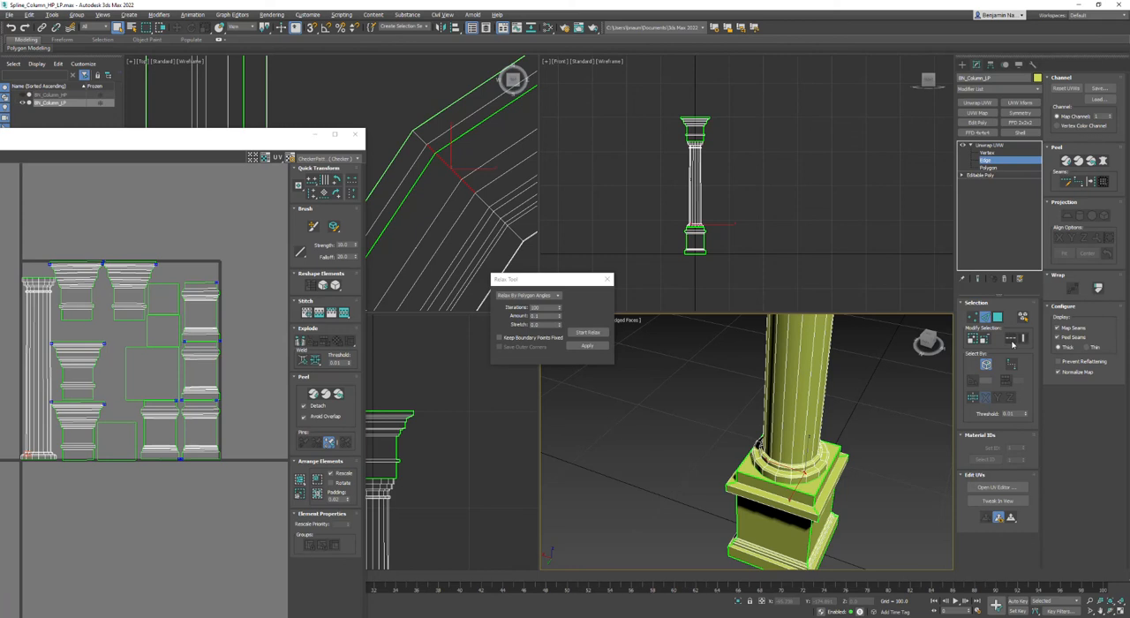
pyautogui.click(1023, 339)
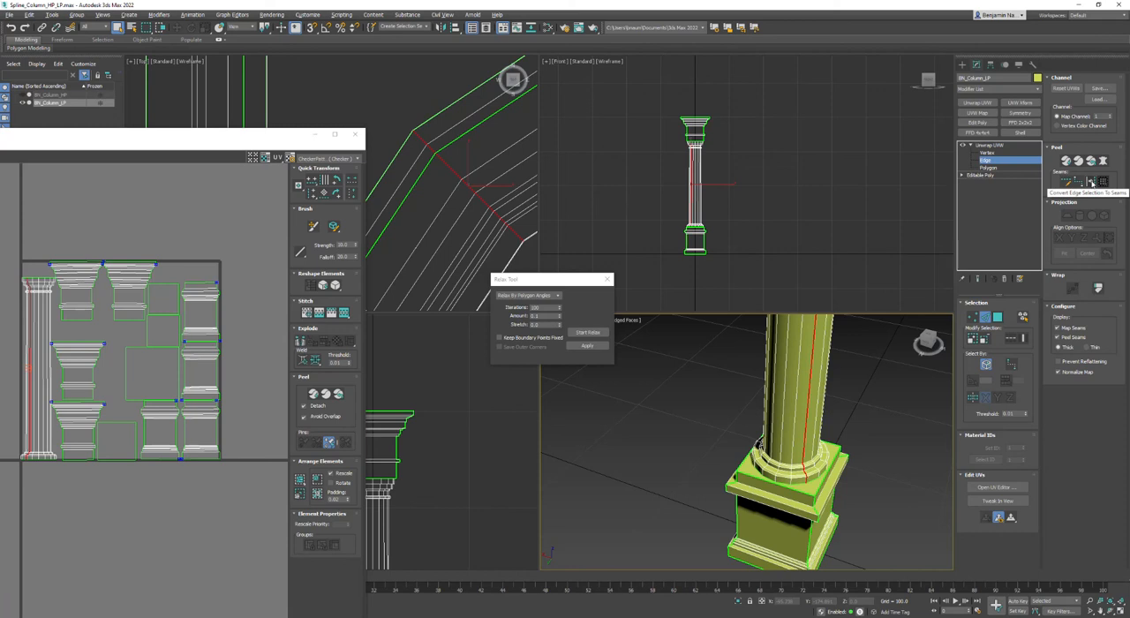
pyautogui.click(1091, 183)
# Select a shaft polygon, expand the selection to the whole shaft element and peel it with Quick Peel.
pyautogui.click(998, 316)
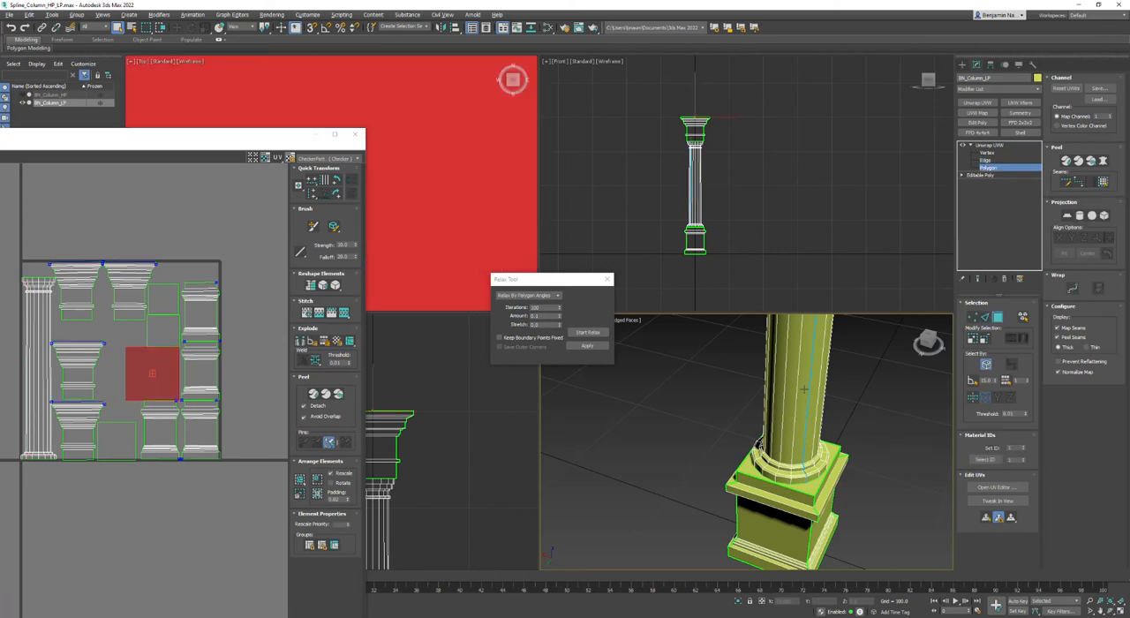
pyautogui.click(806, 363)
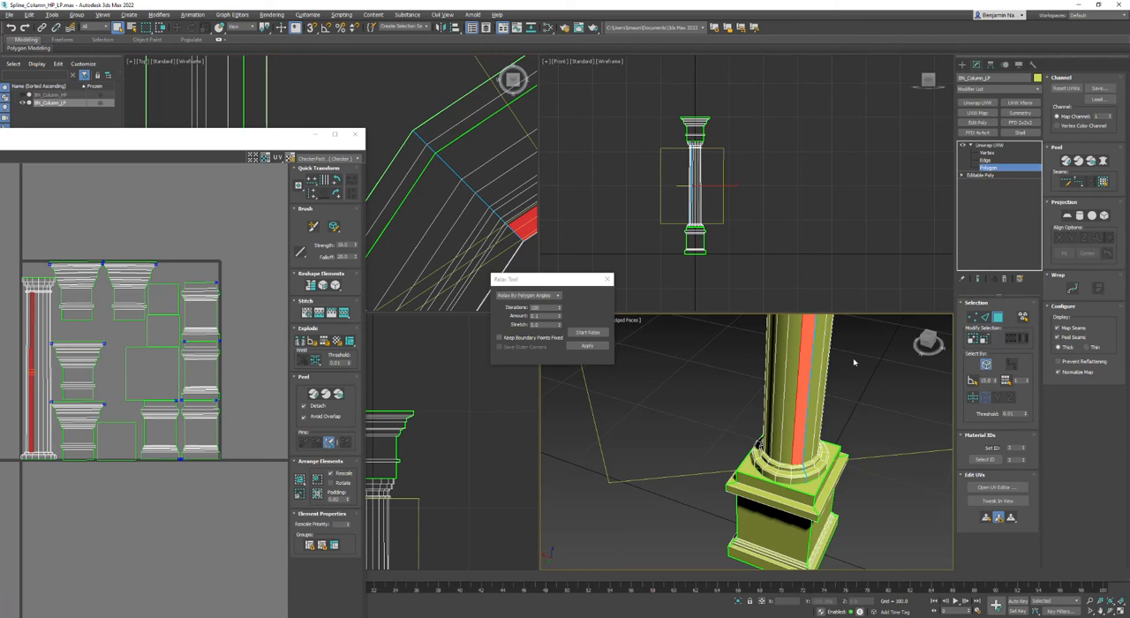
pyautogui.scroll(-5, 811, 433)
pyautogui.moveTo(811, 432); pyautogui.dragTo(794, 480, button='middle')
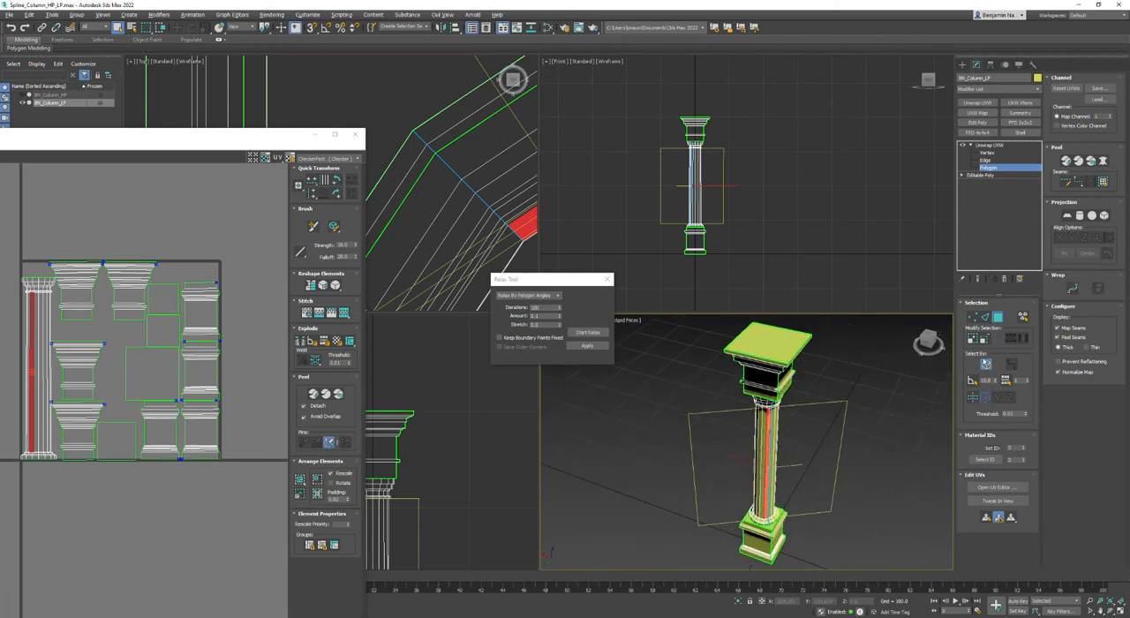
pyautogui.click(1103, 181)
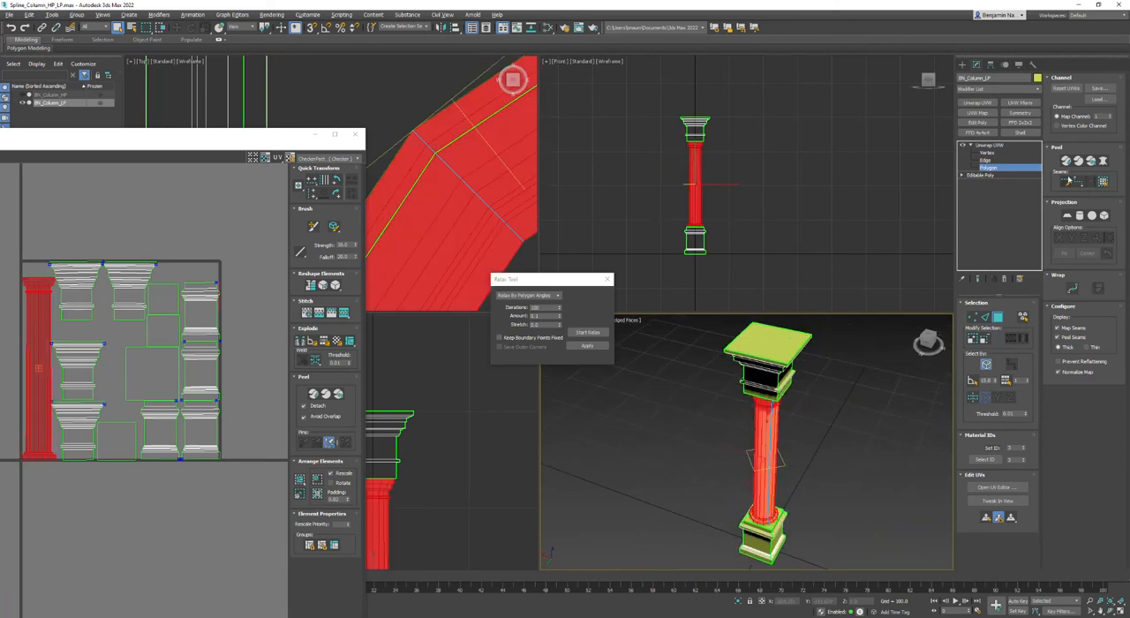
pyautogui.click(1066, 161)
# Deselect the peeled shaft and repack all UV elements with Pack Custom.
pyautogui.scroll(2, 50, 334)
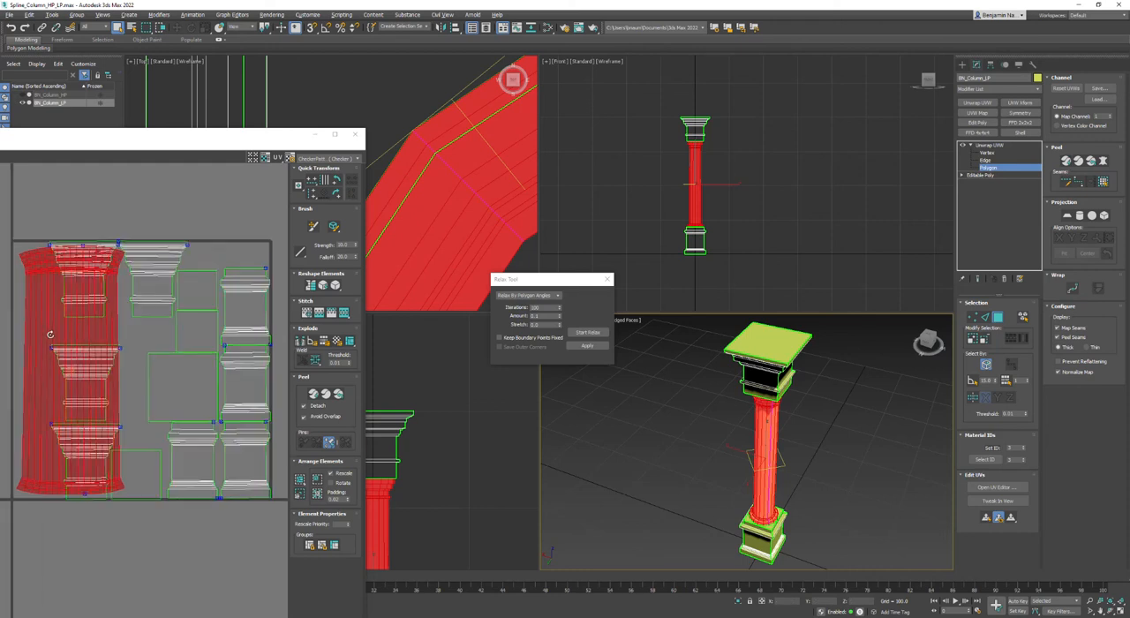
pyautogui.scroll(2, 51, 335)
pyautogui.click(135, 587)
pyautogui.click(301, 485)
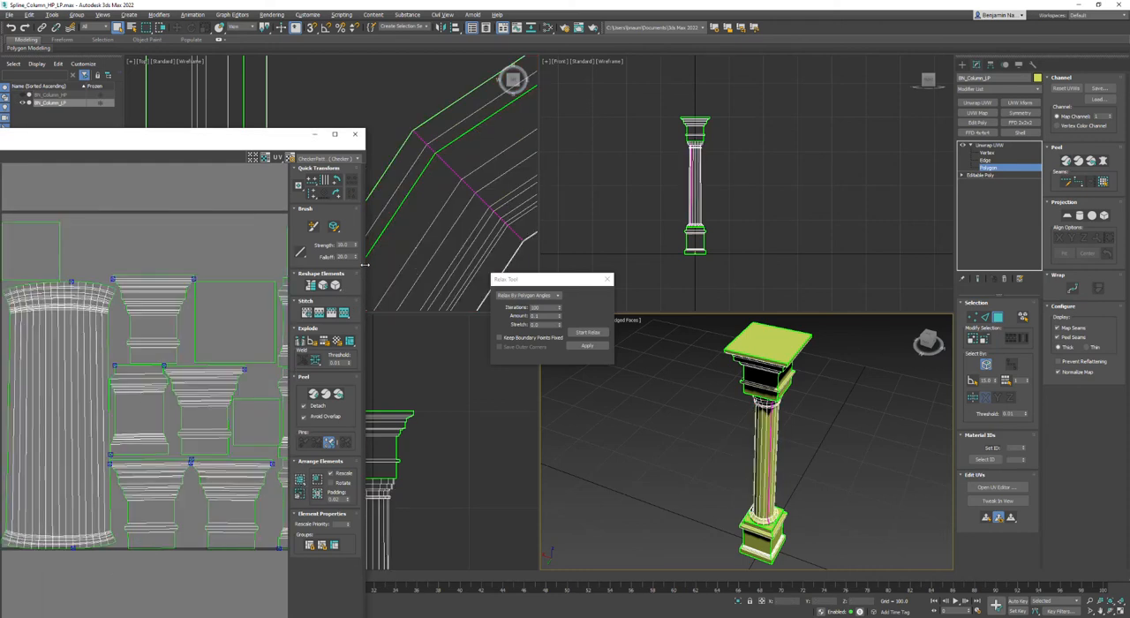
# Widen the UV editor window and reposition it beside the perspective view with the peeled shaft in view.
pyautogui.moveTo(364, 226); pyautogui.dragTo(561, 226)
pyautogui.scroll(2, 191, 370)
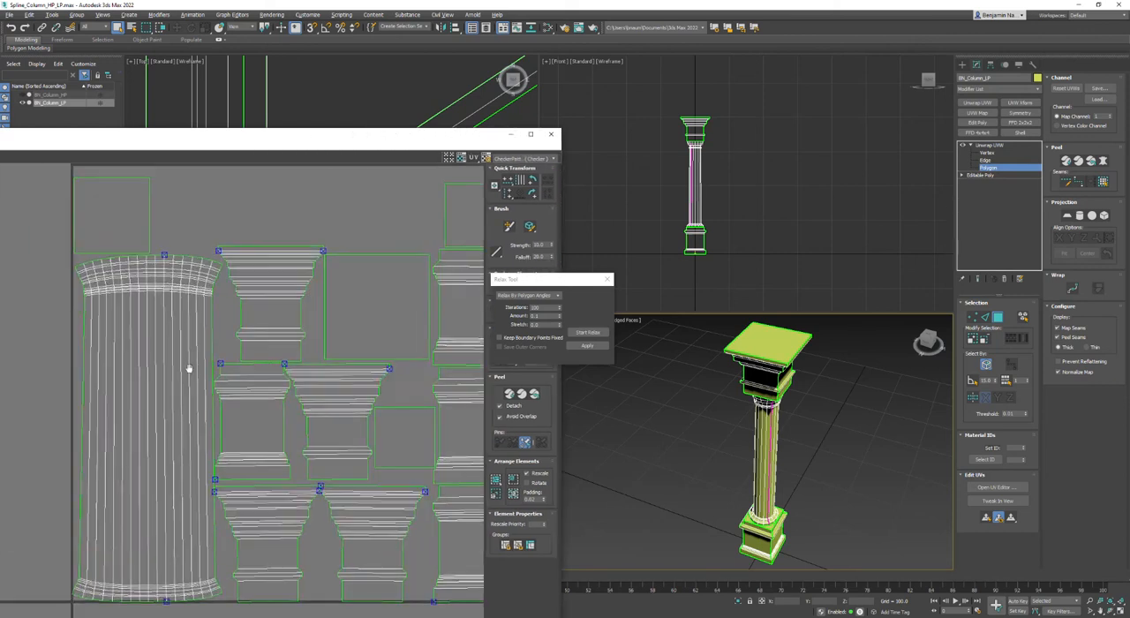
pyautogui.moveTo(186, 371); pyautogui.dragTo(266, 283, button='middle')
pyautogui.moveTo(374, 134); pyautogui.dragTo(750, 28)
pyautogui.moveTo(938, 344); pyautogui.dragTo(486, 345)
pyautogui.scroll(4, 224, 247)
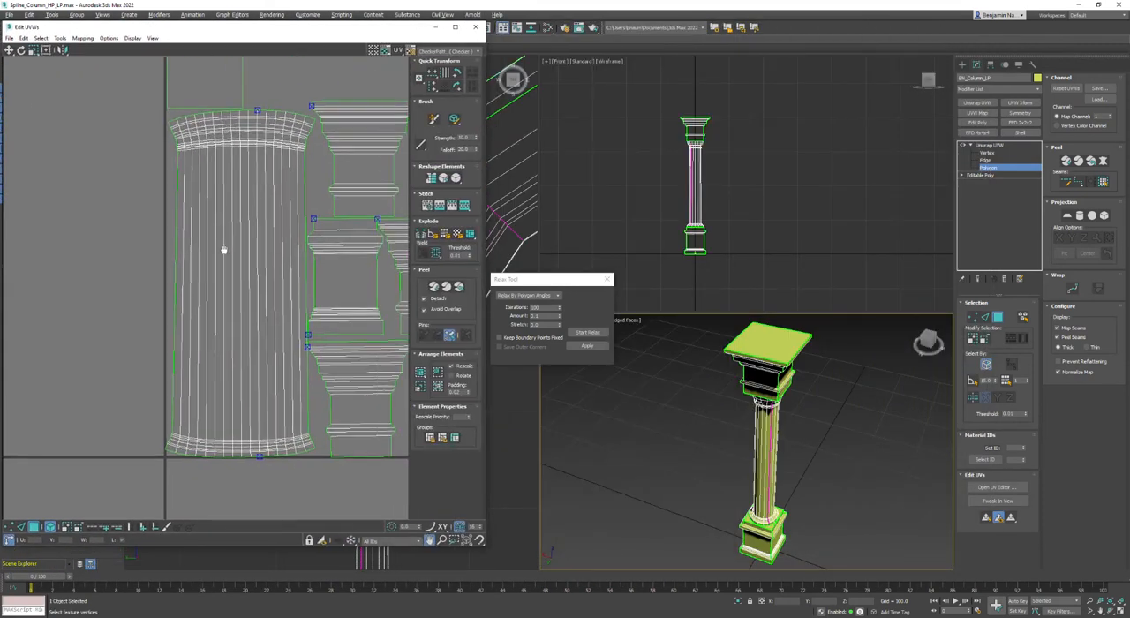
# Relax the peeled shaft element by polygon angles with 100 iterations and an amount of 0.1, and deselect it.
pyautogui.moveTo(183, 270); pyautogui.dragTo(172, 268, button='middle')
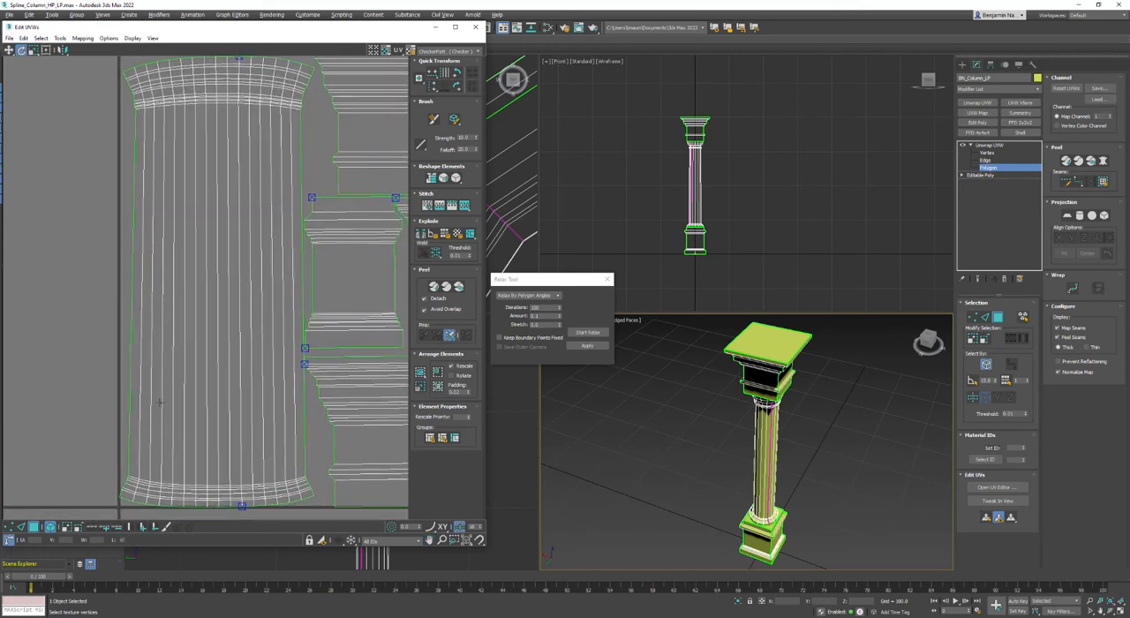
pyautogui.click(162, 408)
pyautogui.click(585, 332)
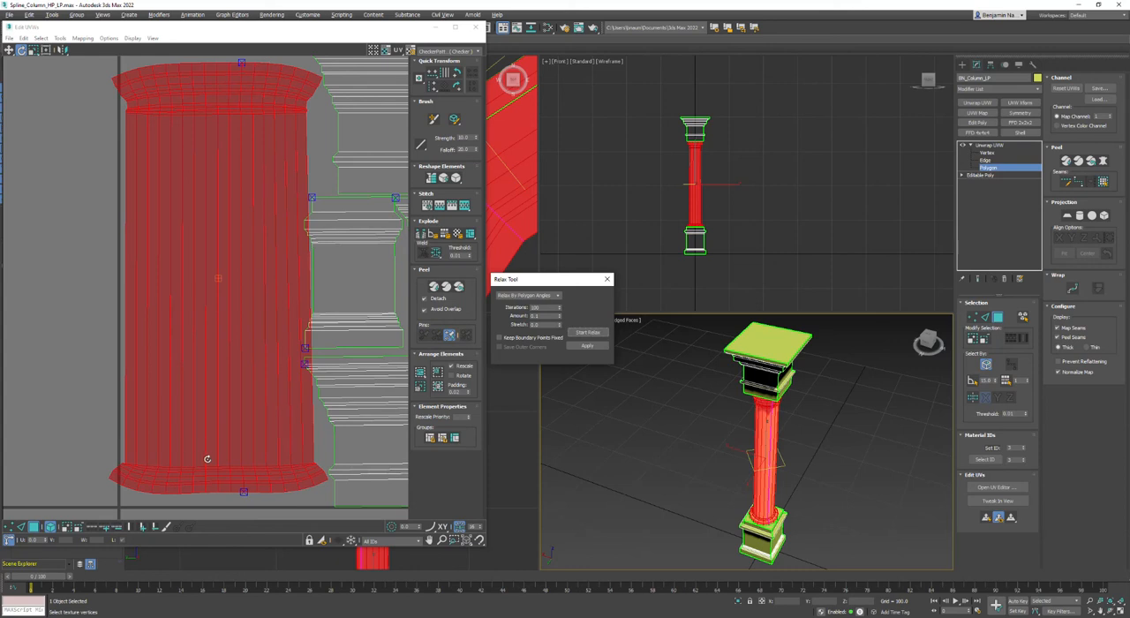
pyautogui.click(598, 333)
pyautogui.click(598, 333)
pyautogui.click(48, 412)
# Switch from element to edge selection and align the shaft's bottom border edges into a straight horizontal line.
pyautogui.click(50, 527)
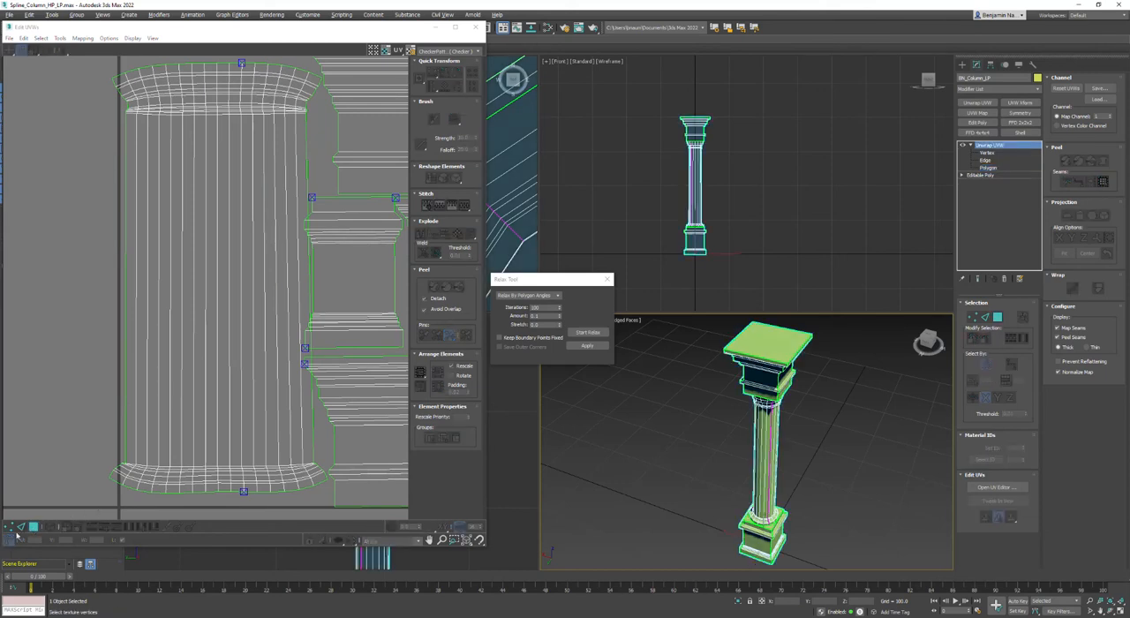
pyautogui.click(20, 526)
pyautogui.scroll(5, 211, 496)
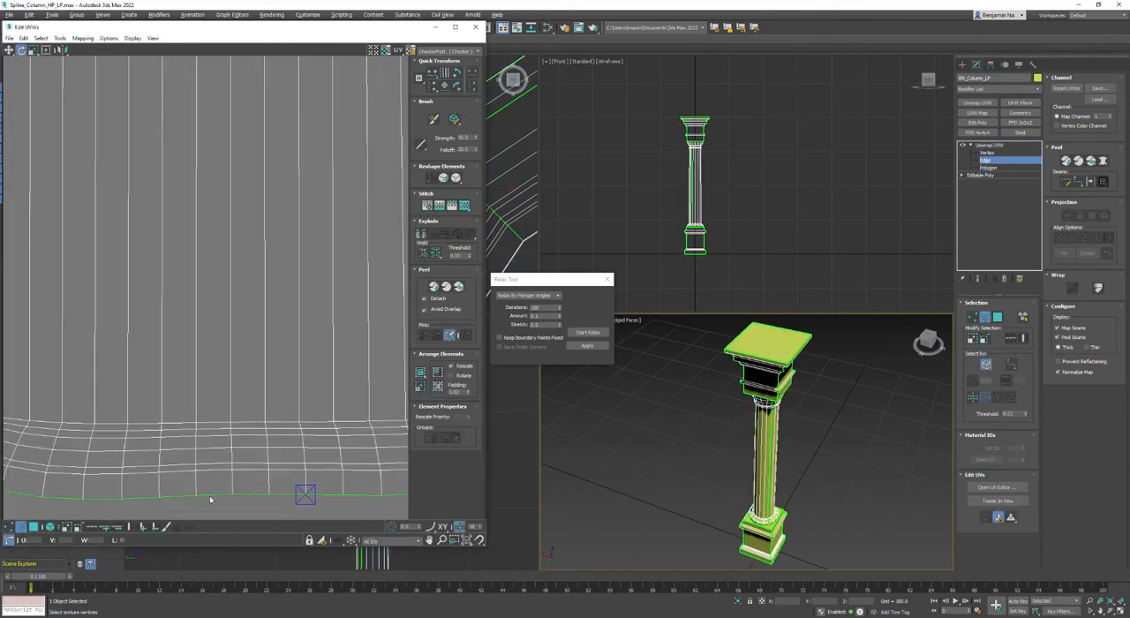
pyautogui.doubleClick(210, 496)
pyautogui.click(432, 79)
pyautogui.hotkey('ctrl', 'z')
pyautogui.click(439, 85)
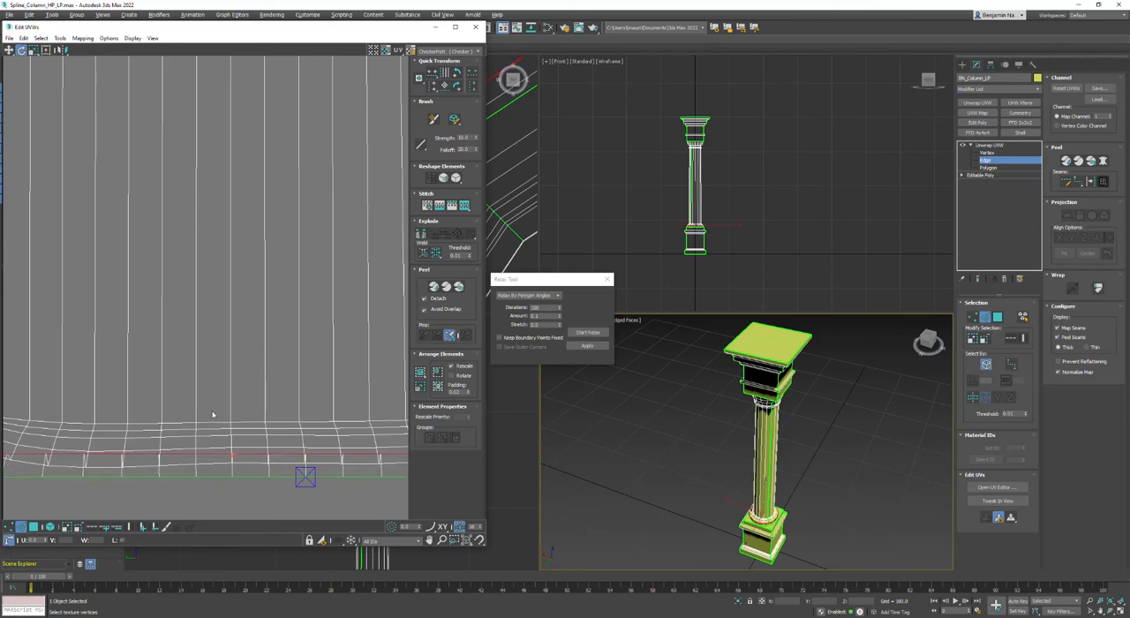
# Align the successive edge loops above the shaft's bottom border horizontally, up to the start of the straight shaft section.
pyautogui.hotkey('ctrl', 'z')
pyautogui.click(432, 75)
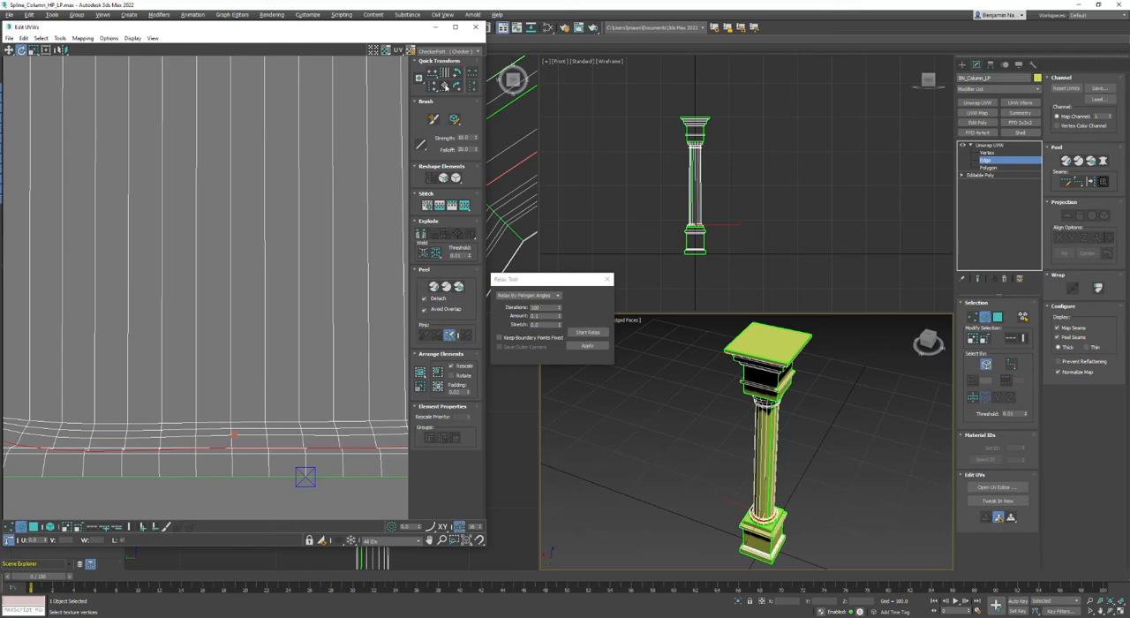
pyautogui.click(433, 74)
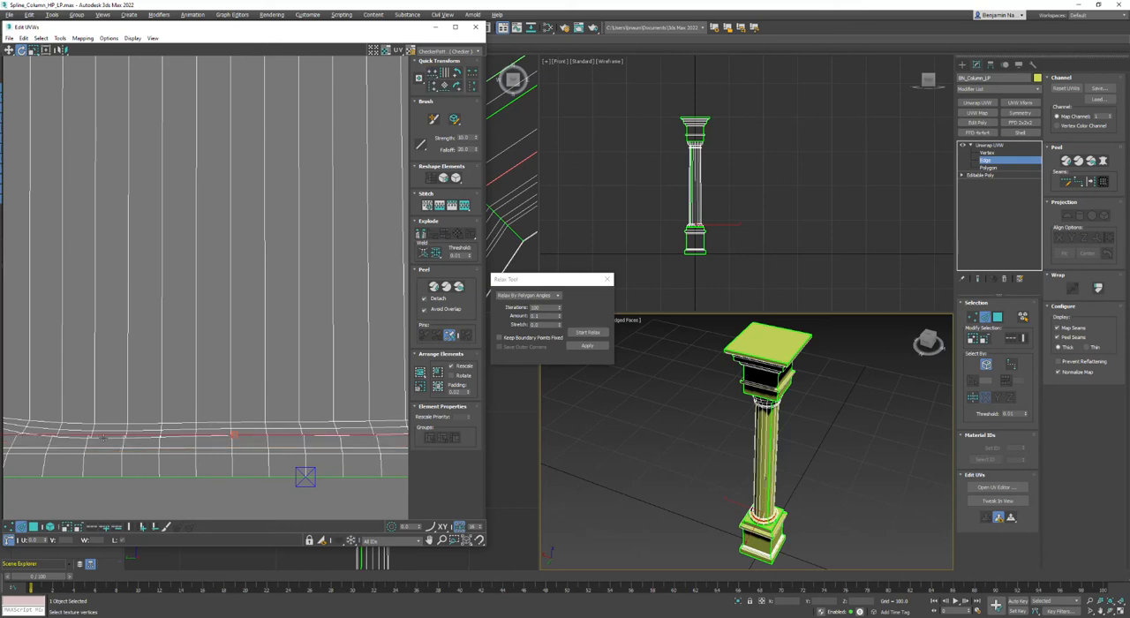
pyautogui.click(431, 76)
pyautogui.scroll(2, 161, 391)
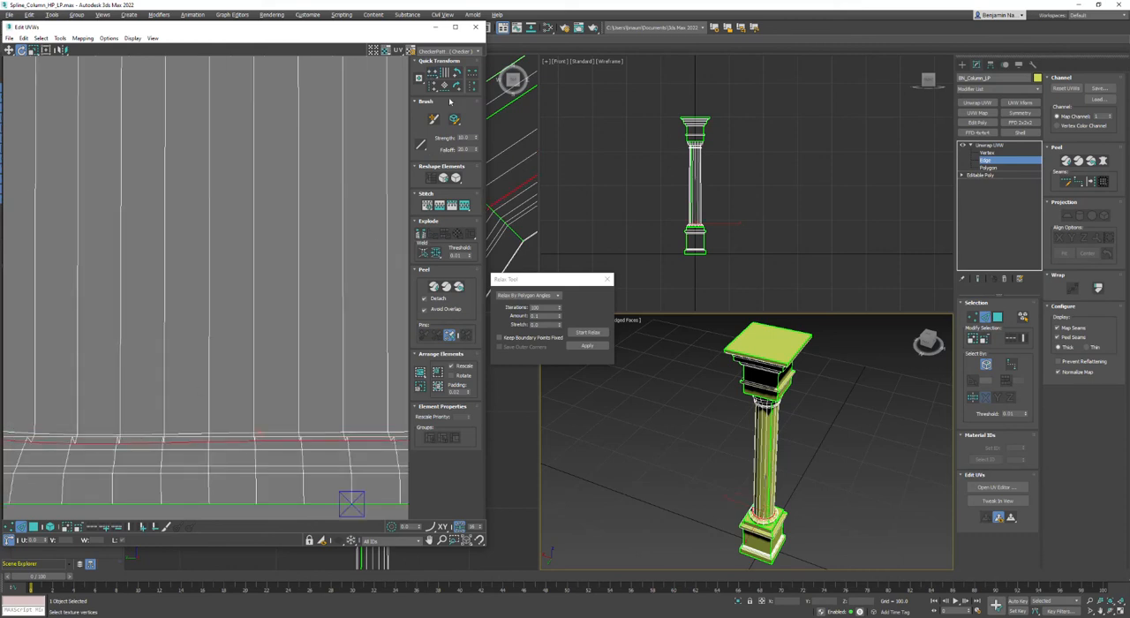
pyautogui.click(433, 76)
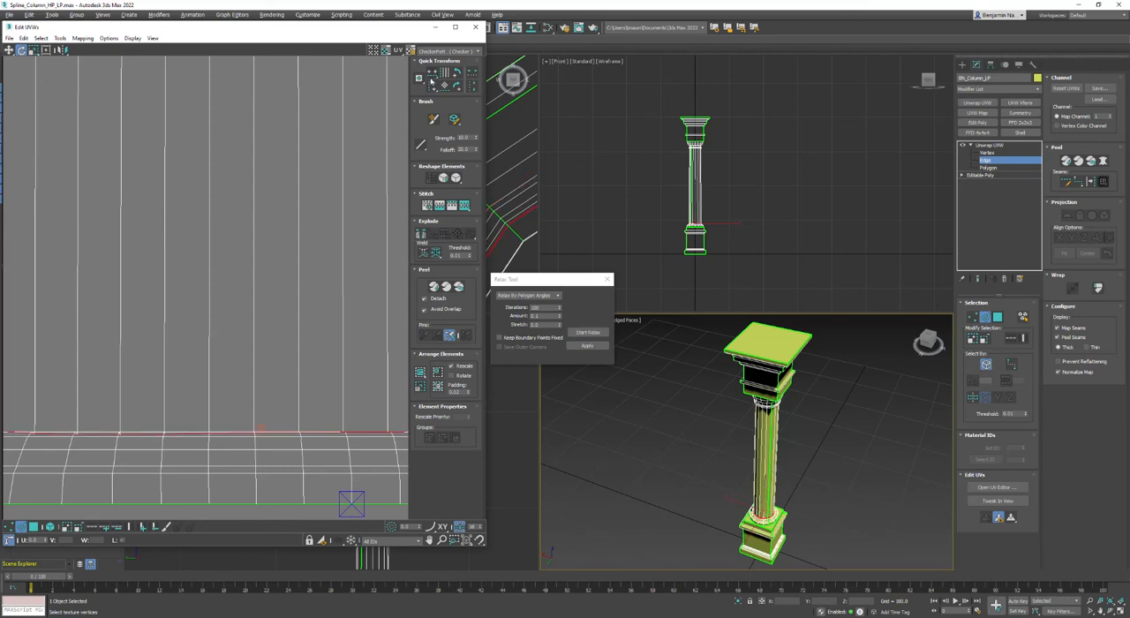
# Check the UV layout for overlaps by selecting all overlapped polygons, examine where they lie, and clear the selection.
pyautogui.scroll(-5, 291, 217)
pyautogui.click(193, 381)
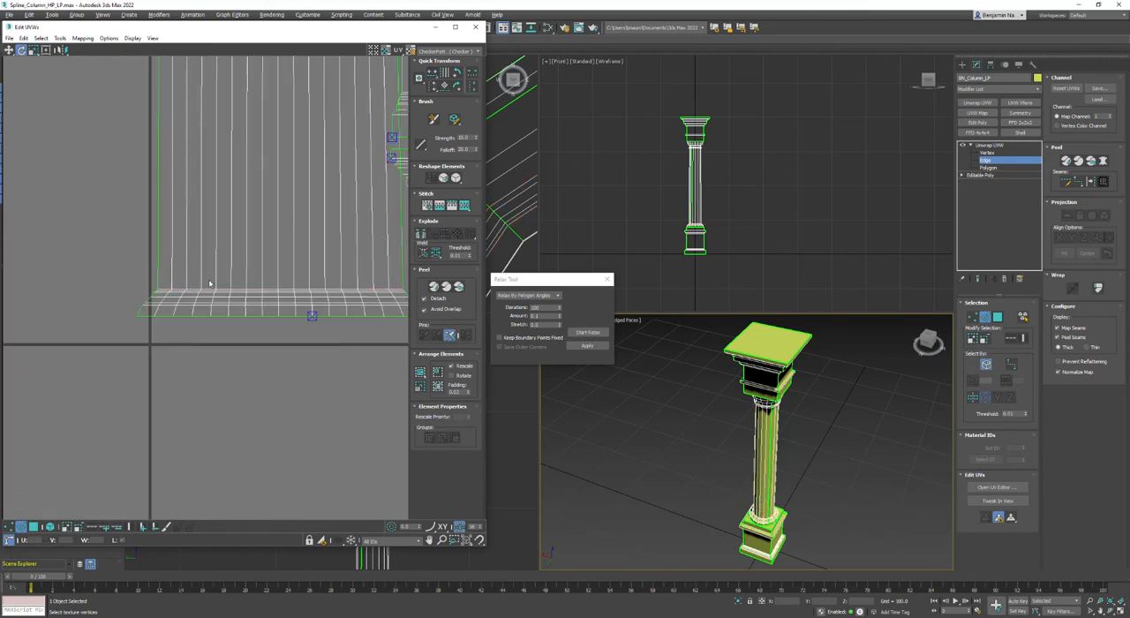
pyautogui.scroll(3, 214, 285)
pyautogui.moveTo(294, 156); pyautogui.dragTo(182, 330, button='middle')
pyautogui.scroll(-3, 183, 329)
pyautogui.scroll(-2, 182, 329)
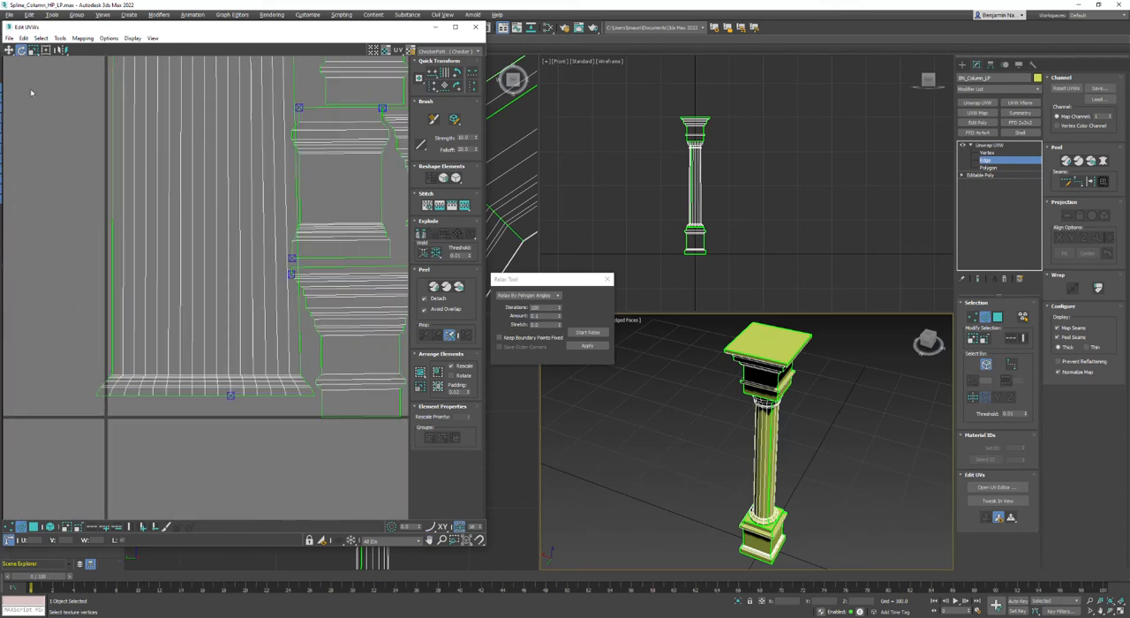
pyautogui.click(37, 527)
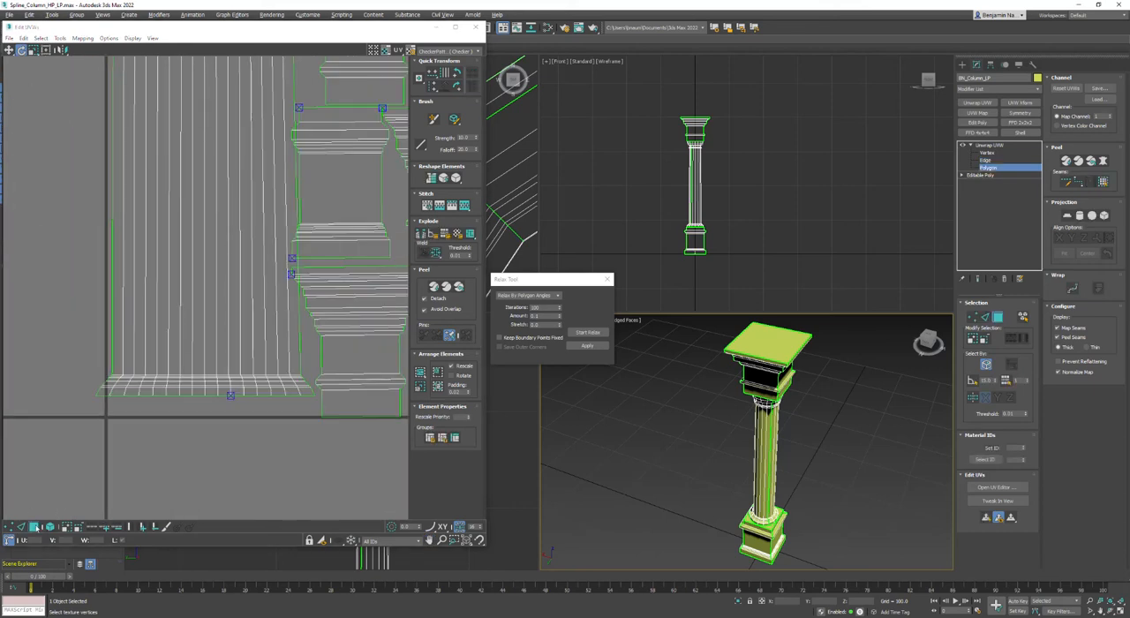
pyautogui.click(36, 528)
pyautogui.click(60, 38)
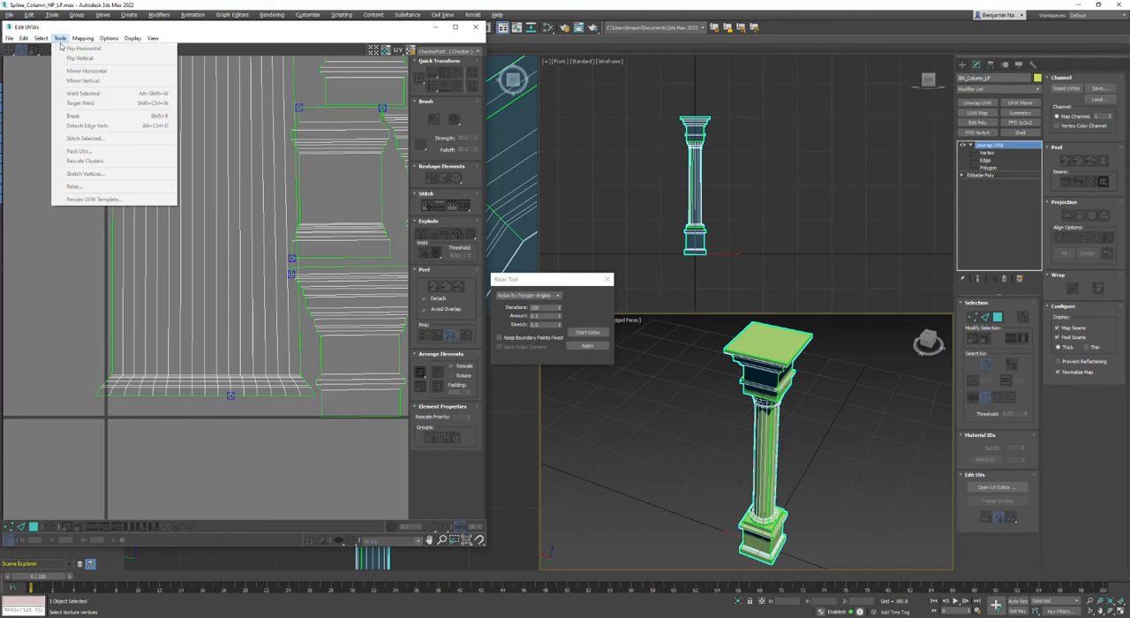
pyautogui.moveTo(39, 42)
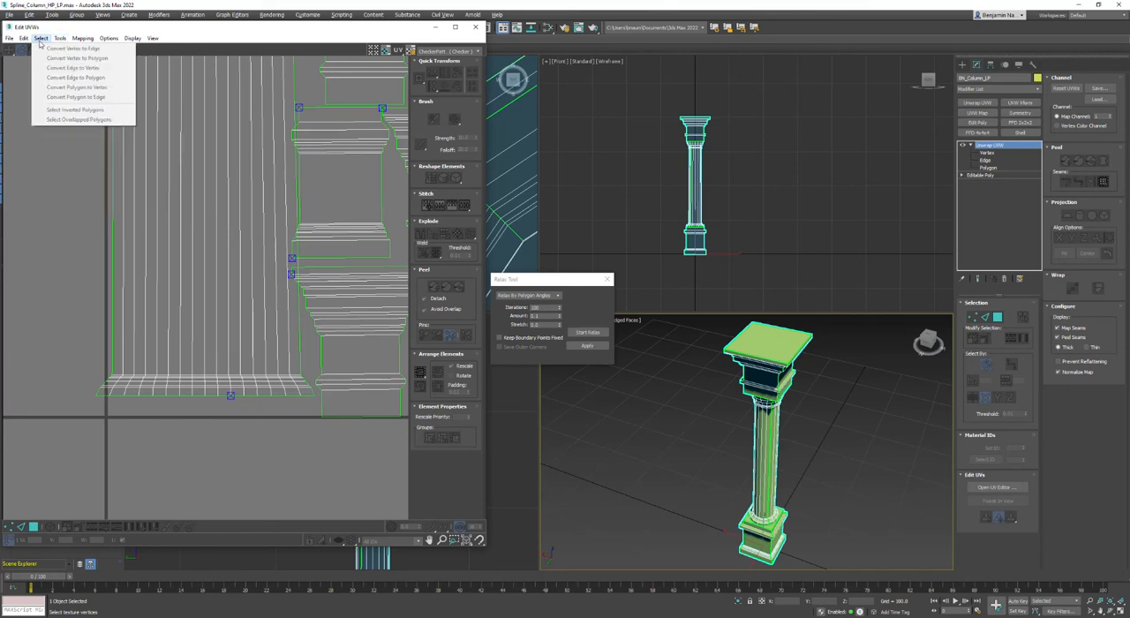
pyautogui.click(36, 259)
pyautogui.click(34, 527)
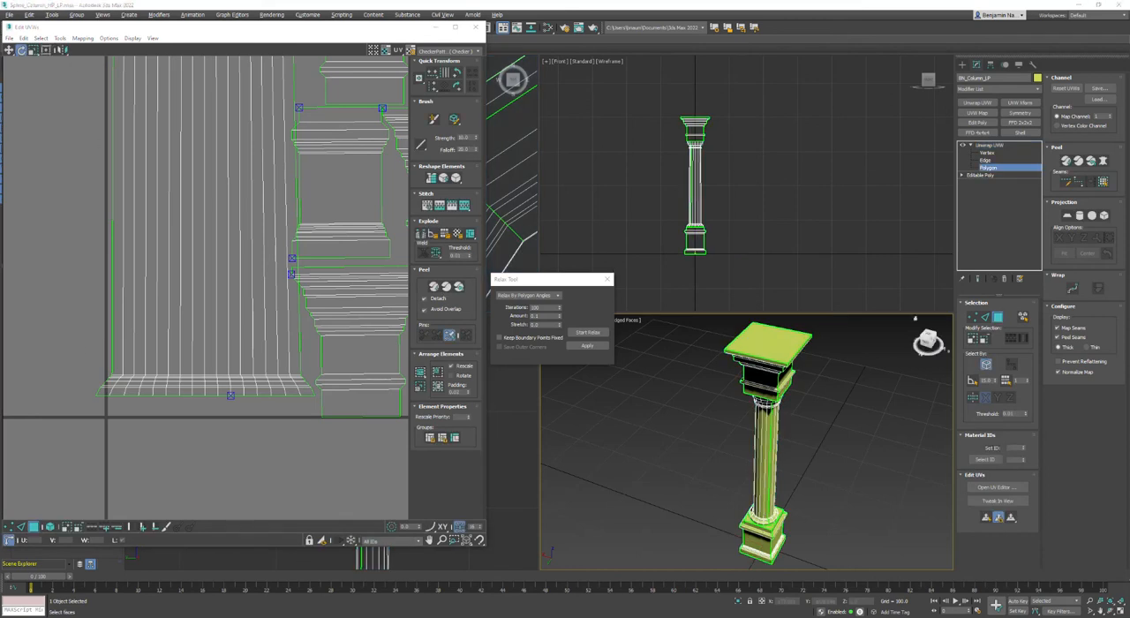
pyautogui.click(42, 38)
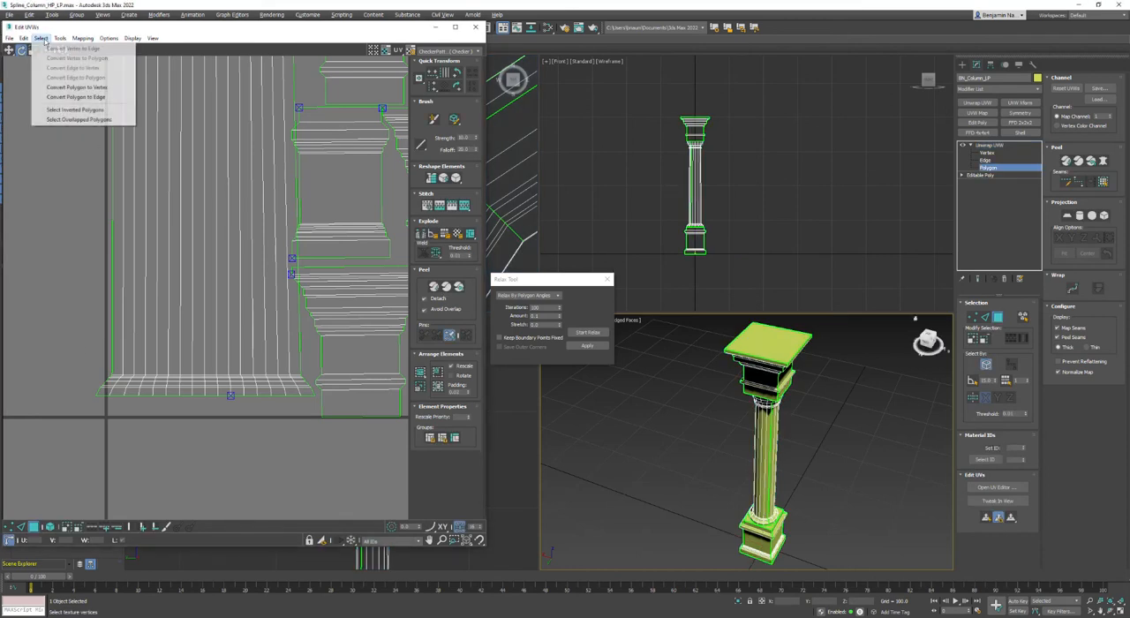
pyautogui.click(64, 122)
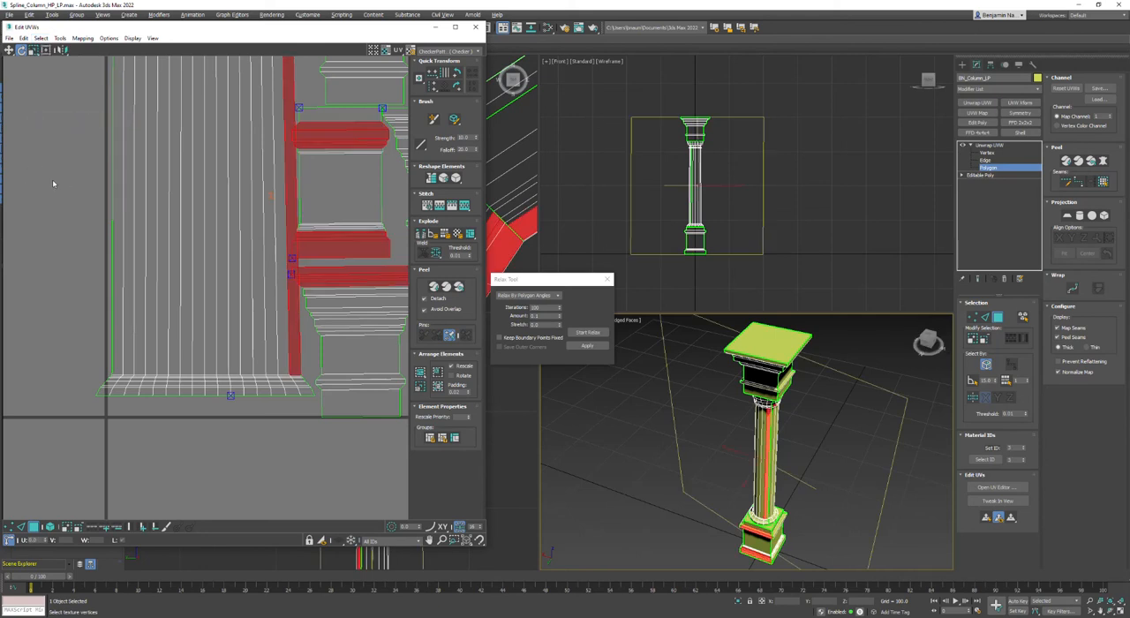
pyautogui.moveTo(83, 182); pyautogui.dragTo(61, 286, button='middle')
pyautogui.scroll(-1, 61, 287)
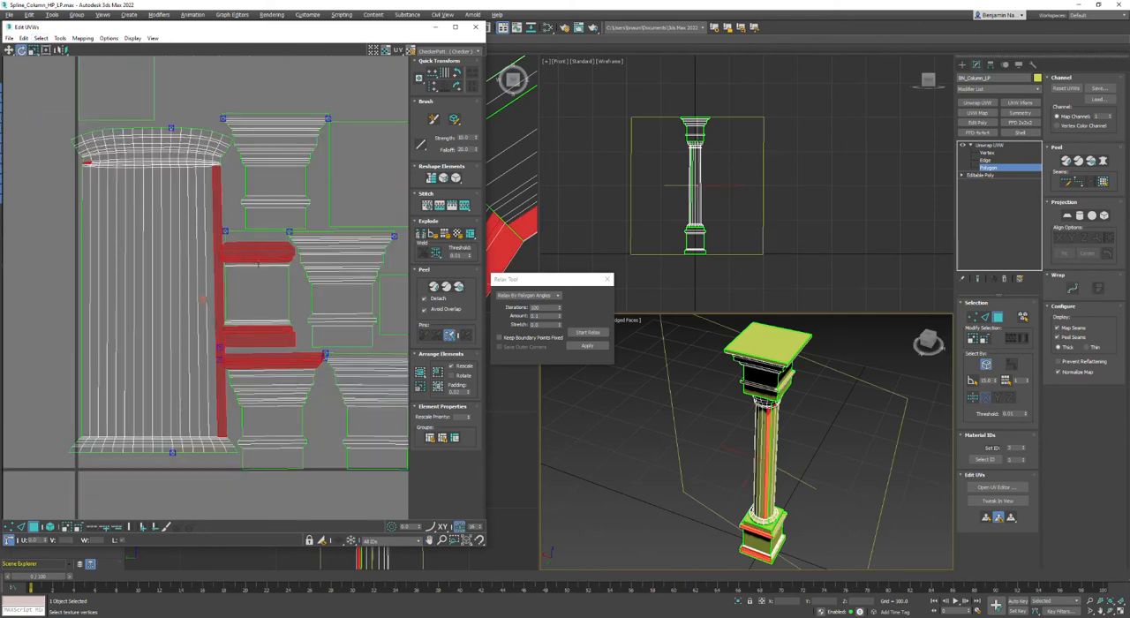
pyautogui.click(50, 252)
# Return to edge selection and align the edge loop at the upper end of the straight shaft section horizontally.
pyautogui.scroll(3, 100, 157)
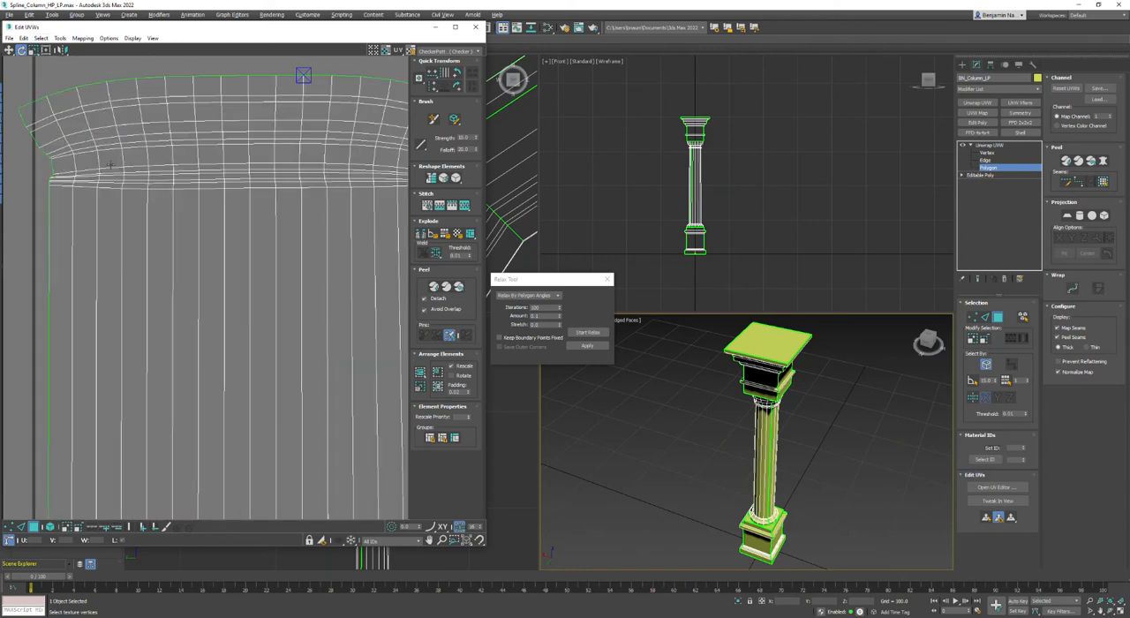
pyautogui.press('2')
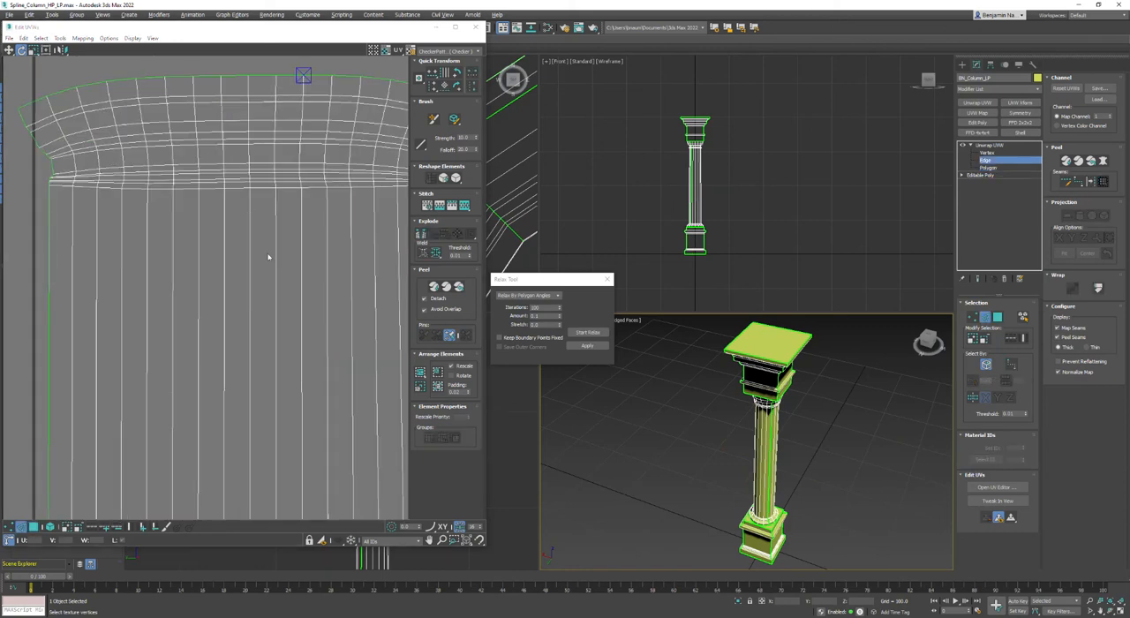
pyautogui.doubleClick(261, 187)
pyautogui.scroll(5, 265, 185)
pyautogui.moveTo(269, 154); pyautogui.dragTo(270, 354, button='middle')
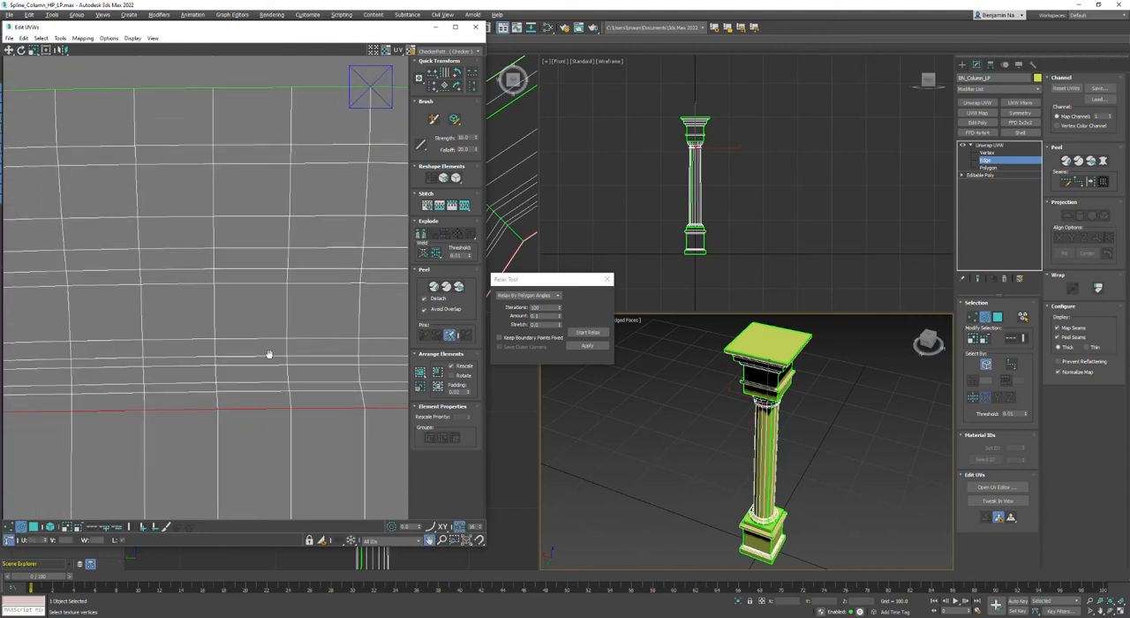
pyautogui.click(432, 73)
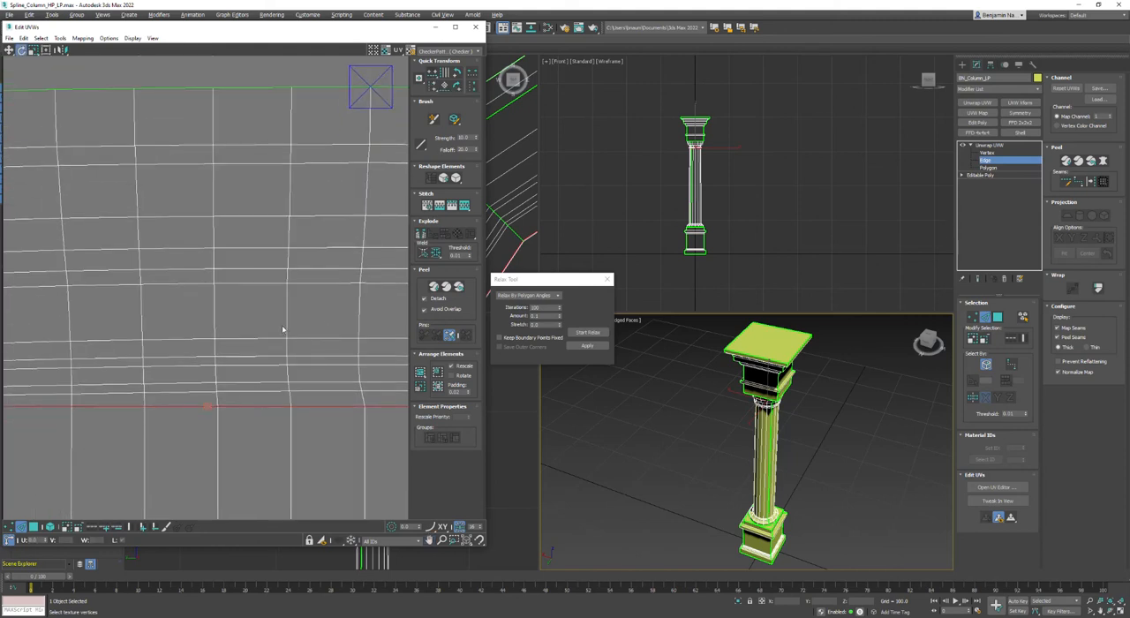
# Align the five closely spaced edge loops directly above the straight shaft section into horizontal lines.
pyautogui.doubleClick(259, 391)
pyautogui.click(432, 73)
pyautogui.doubleClick(297, 381)
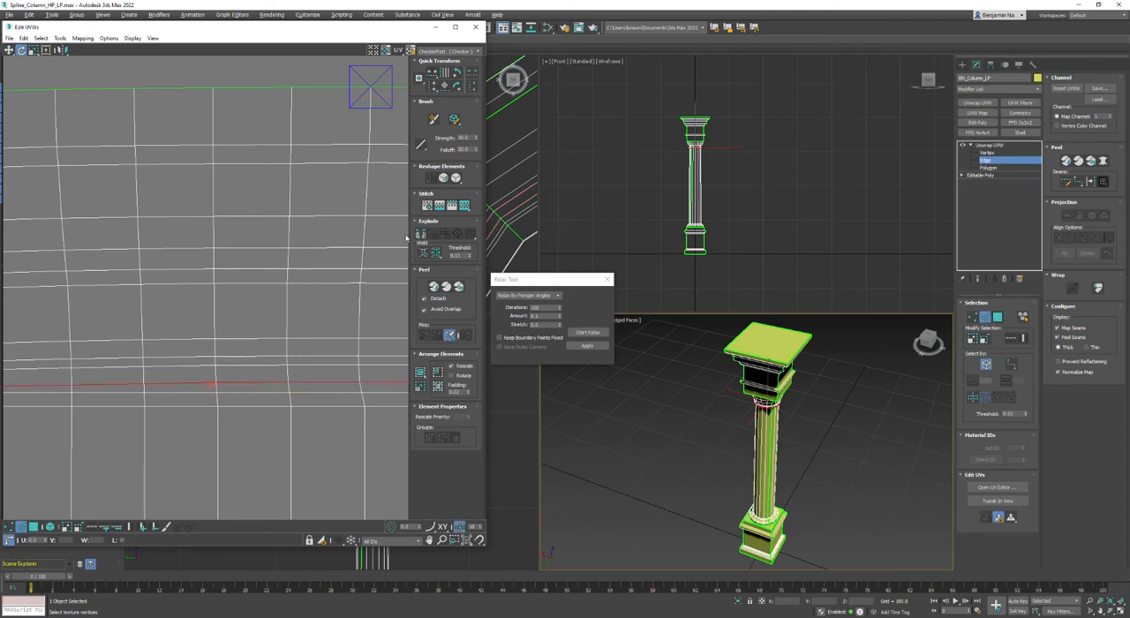
pyautogui.click(432, 74)
pyautogui.doubleClick(330, 367)
pyautogui.click(431, 75)
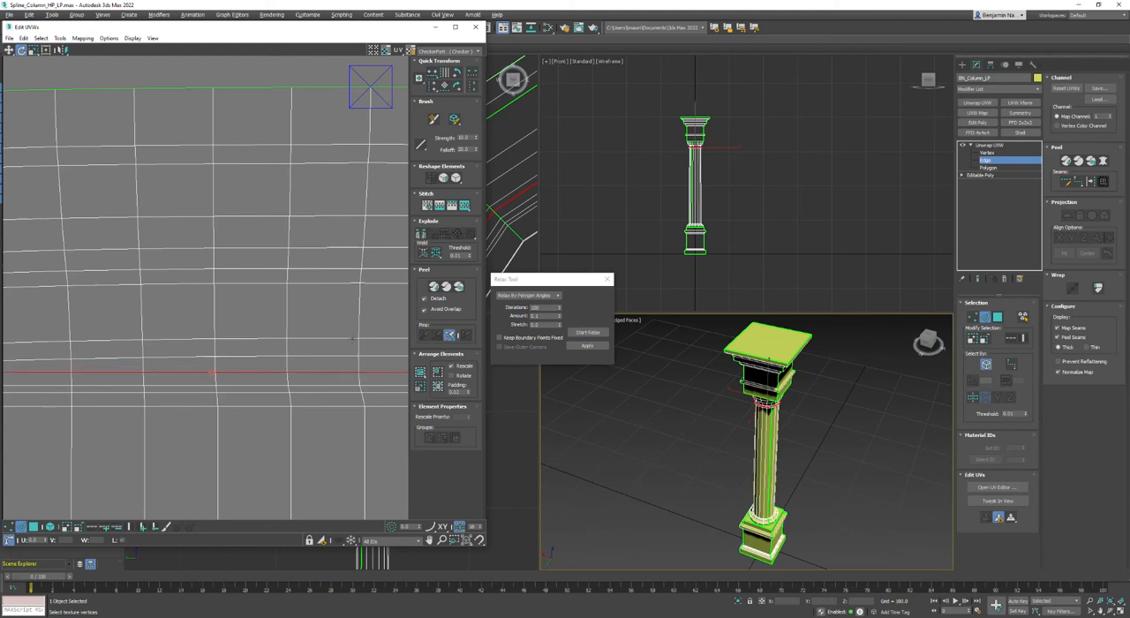
pyautogui.doubleClick(340, 357)
pyautogui.click(433, 76)
pyautogui.doubleClick(320, 340)
pyautogui.click(433, 76)
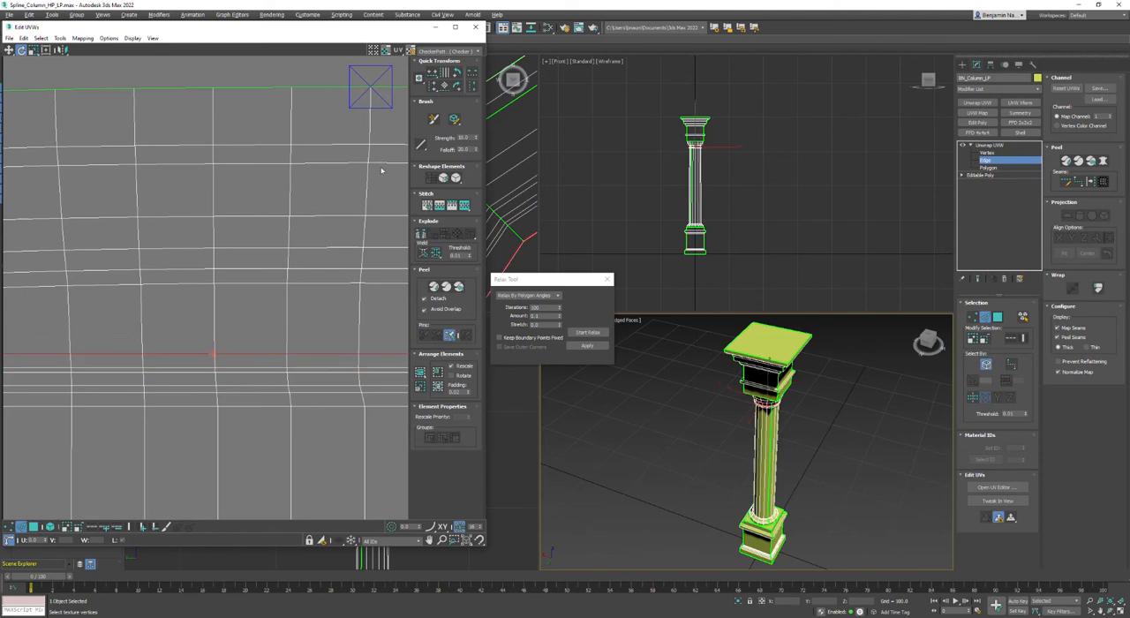
# Align the three middle edge loops of the shaft's upper flare into horizontal lines.
pyautogui.doubleClick(327, 283)
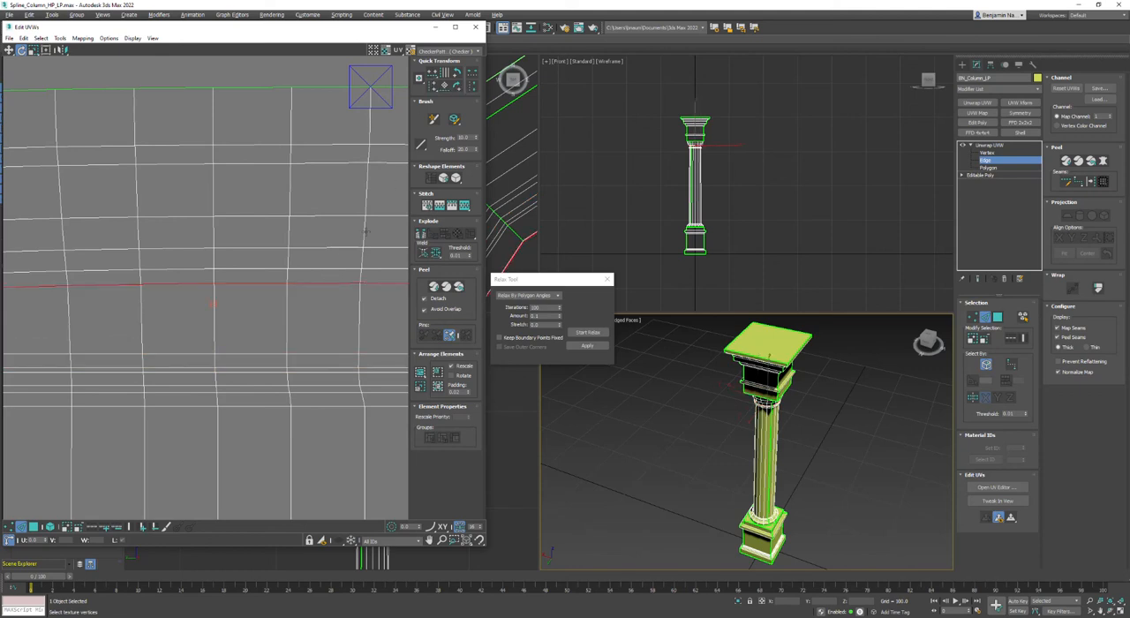
pyautogui.click(433, 74)
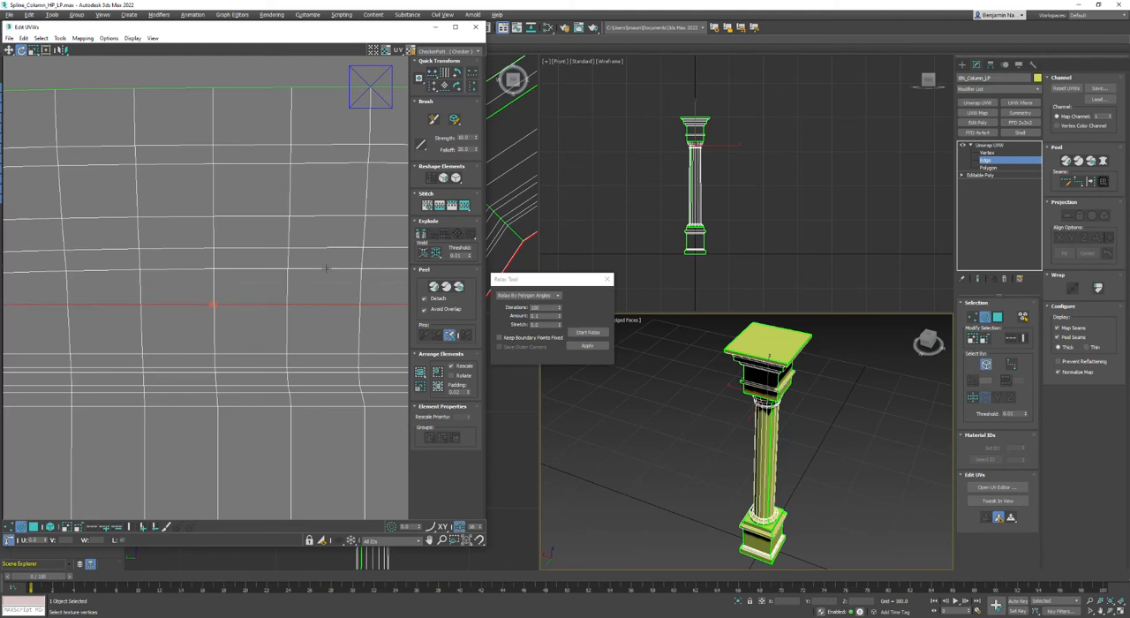
pyautogui.click(325, 269)
pyautogui.doubleClick(326, 269)
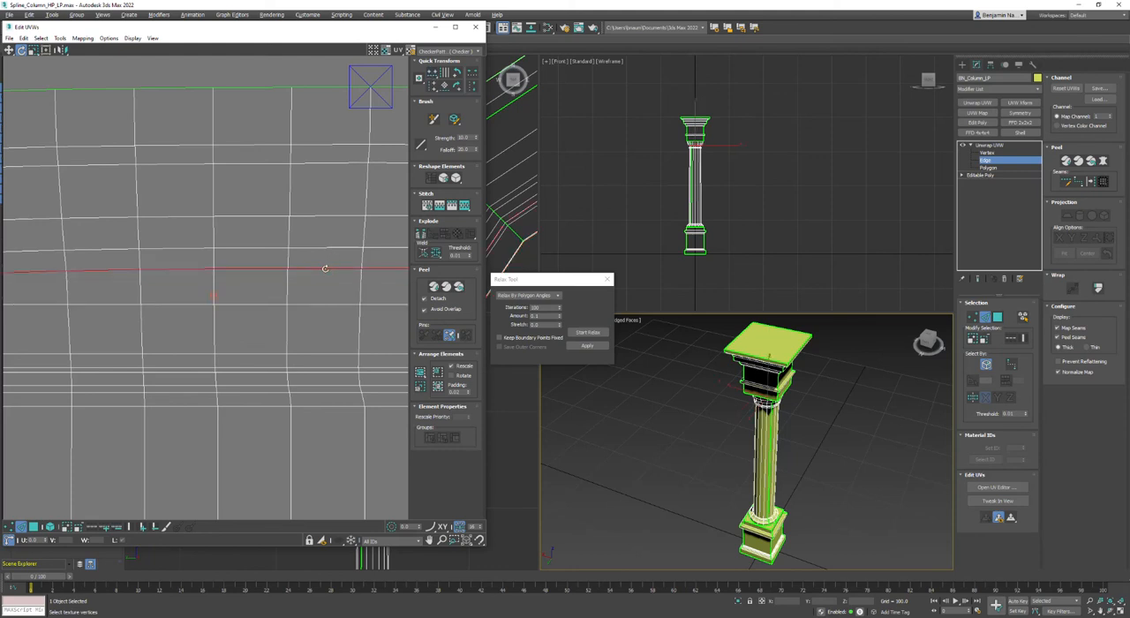
pyautogui.click(432, 74)
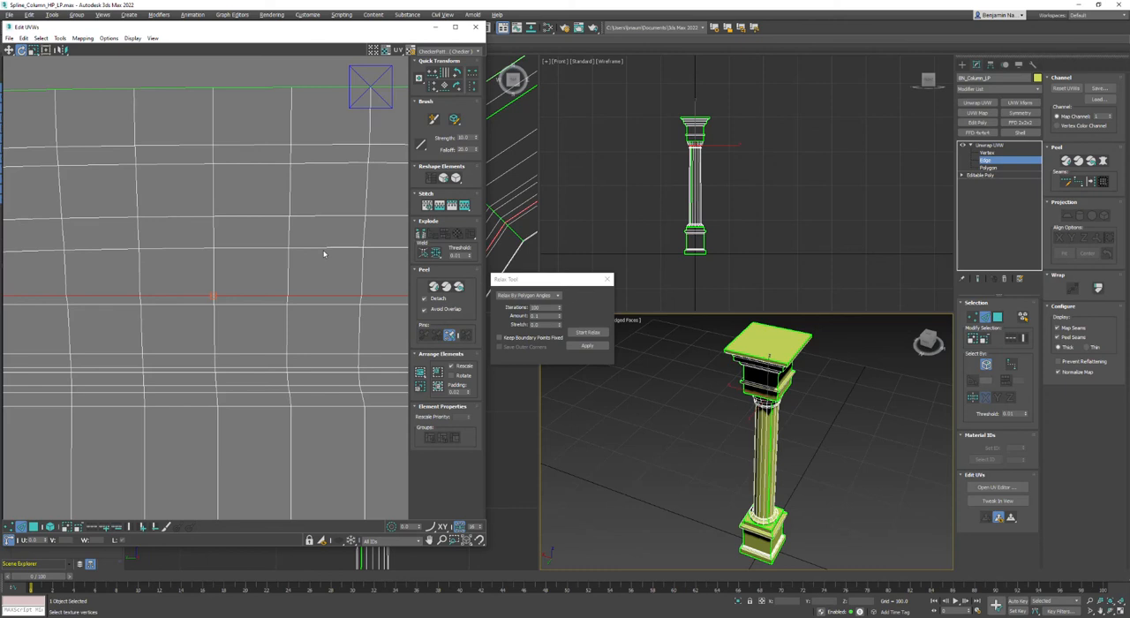
pyautogui.click(323, 251)
pyautogui.doubleClick(323, 251)
pyautogui.click(434, 74)
# Align the remaining upper edge loops and the shaft's top border horizontally, and deselect the edges.
pyautogui.doubleClick(334, 216)
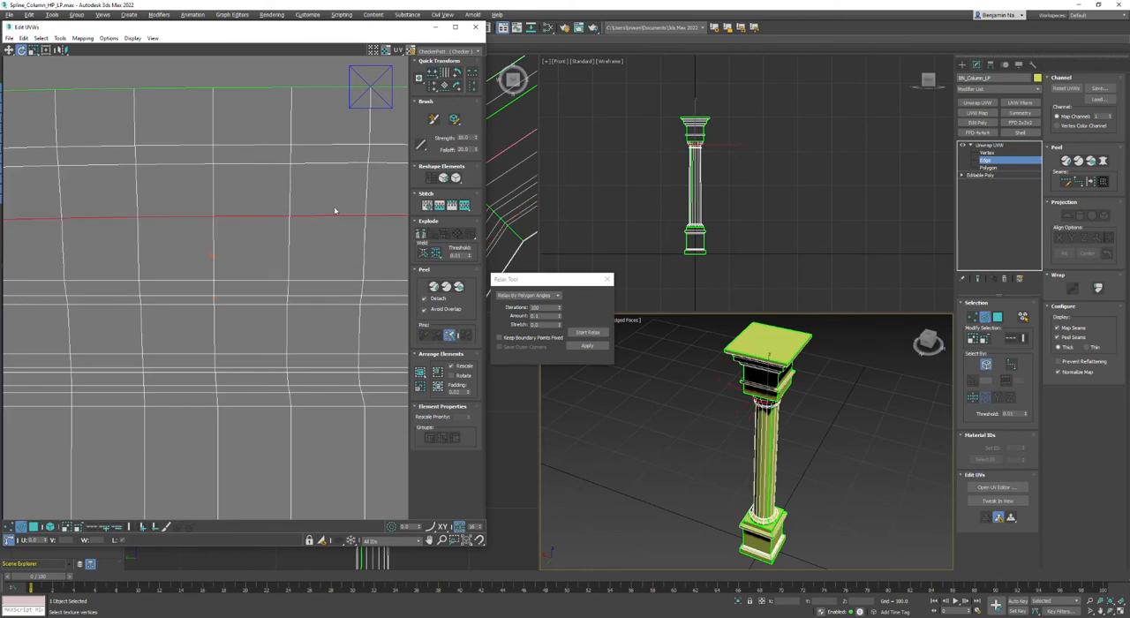
pyautogui.click(431, 73)
pyautogui.doubleClick(359, 164)
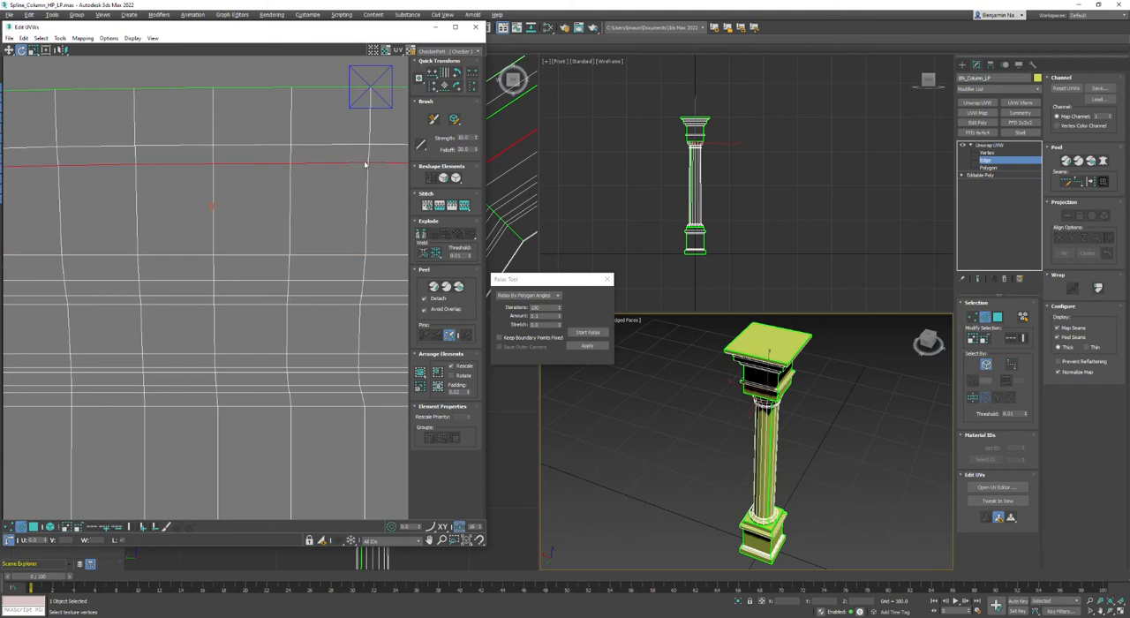
pyautogui.click(433, 75)
pyautogui.doubleClick(352, 145)
pyautogui.click(433, 74)
pyautogui.doubleClick(329, 87)
pyautogui.scroll(-8, 362, 220)
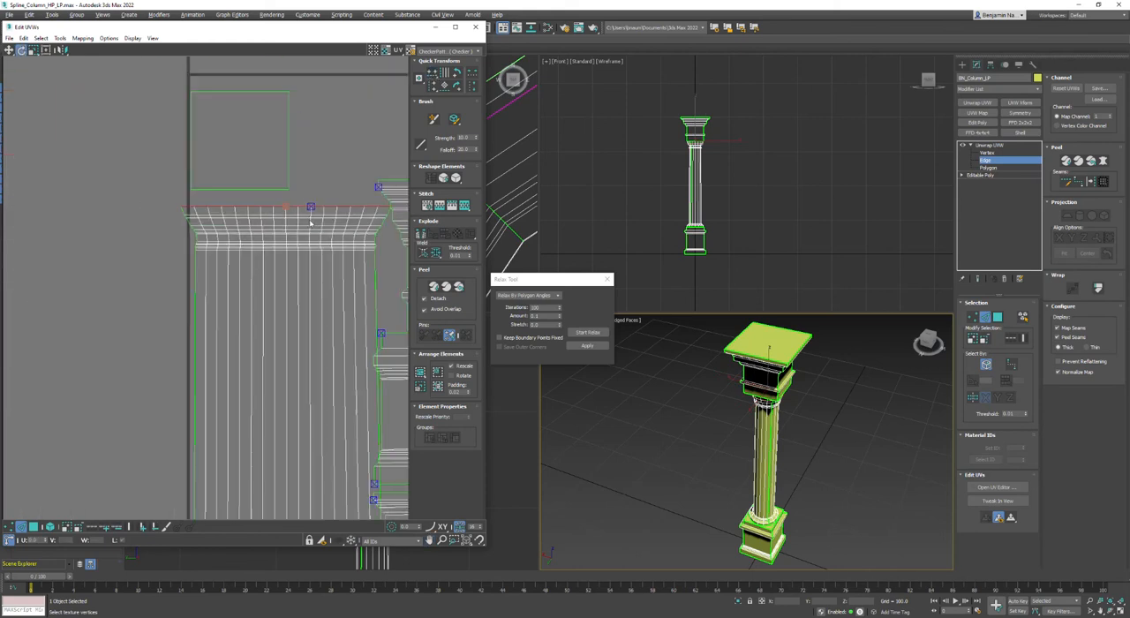
pyautogui.scroll(-4, 285, 261)
pyautogui.click(185, 338)
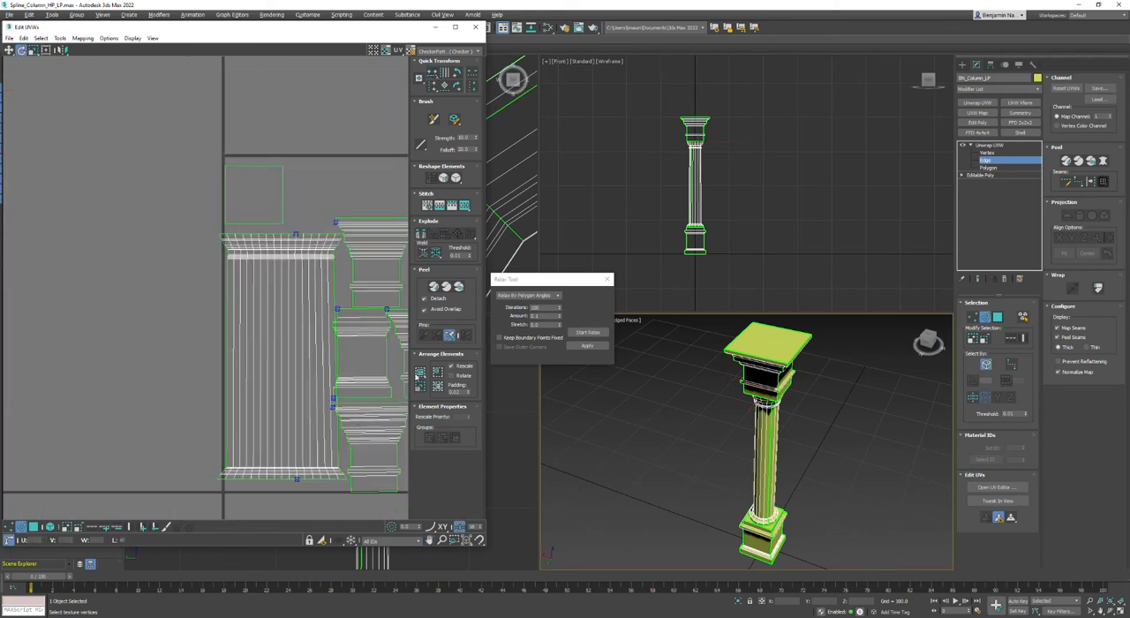
# Repack all UV elements, and select the whole shaft element.
pyautogui.click(419, 373)
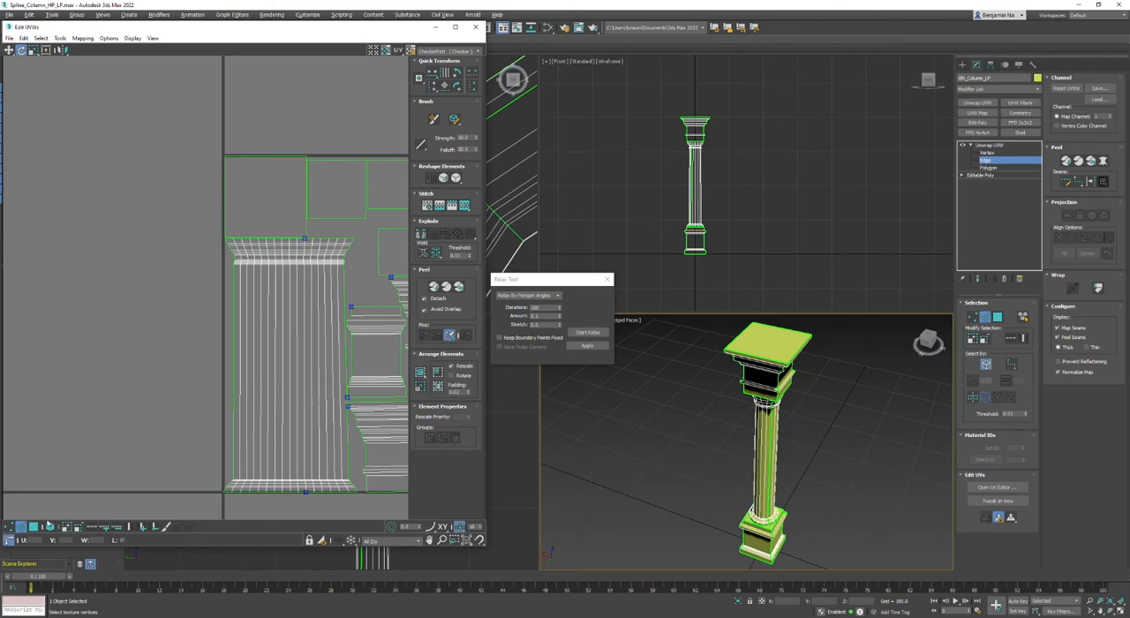
pyautogui.click(49, 526)
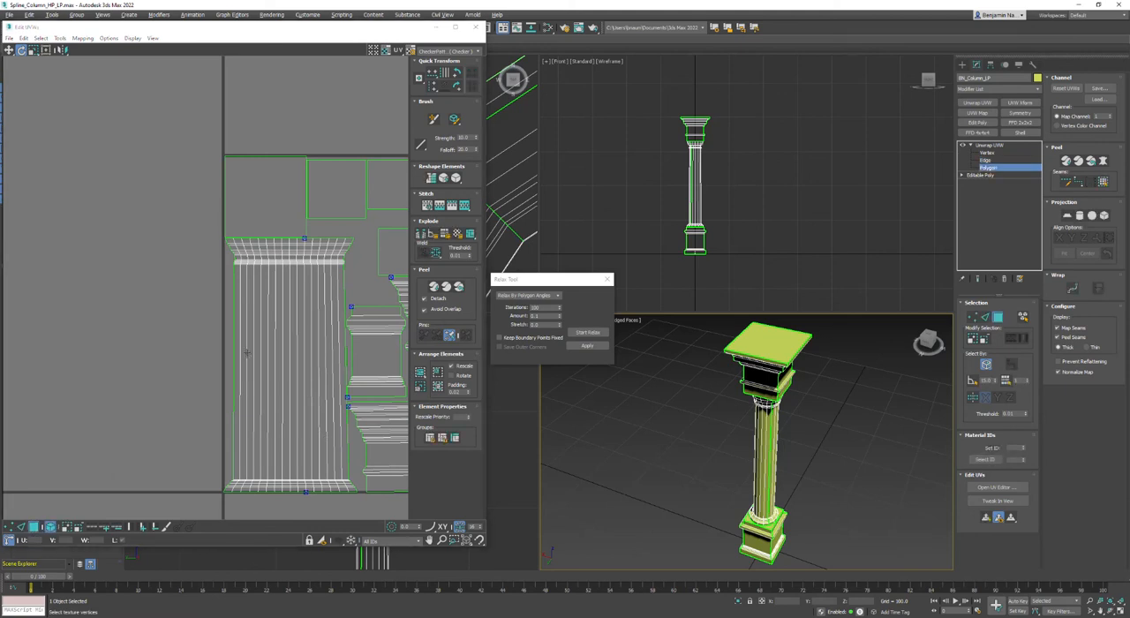
pyautogui.click(247, 351)
# Try relaxing the straightened shaft element by polygon angles with 100 iterations, and undo the relax.
pyautogui.click(581, 335)
pyautogui.click(581, 335)
pyautogui.moveTo(311, 422); pyautogui.dragTo(274, 319, button='middle')
pyautogui.scroll(4, 247, 418)
pyautogui.hotkey('ctrl', 'z')
pyautogui.scroll(-2, 252, 422)
# Relax the shaft element by polygon angles with 10 iterations and an amount of 0.1, deselect it, and inspect its lower loops.
pyautogui.doubleClick(547, 306)
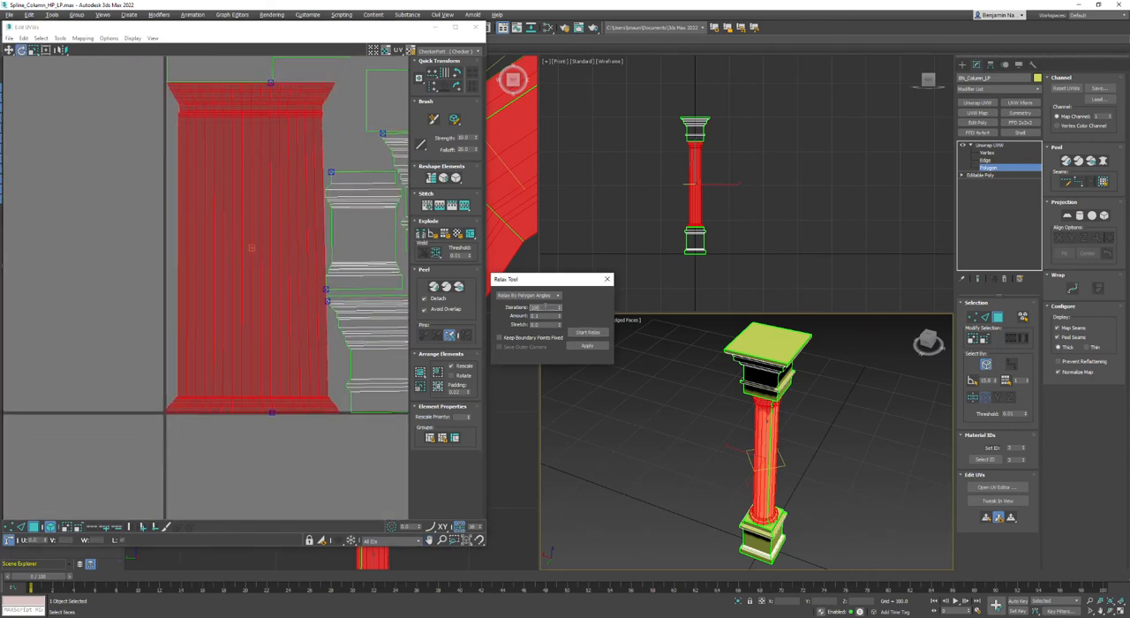
pyautogui.click(585, 346)
pyautogui.click(296, 433)
pyautogui.scroll(3, 300, 418)
pyautogui.scroll(-2, 283, 409)
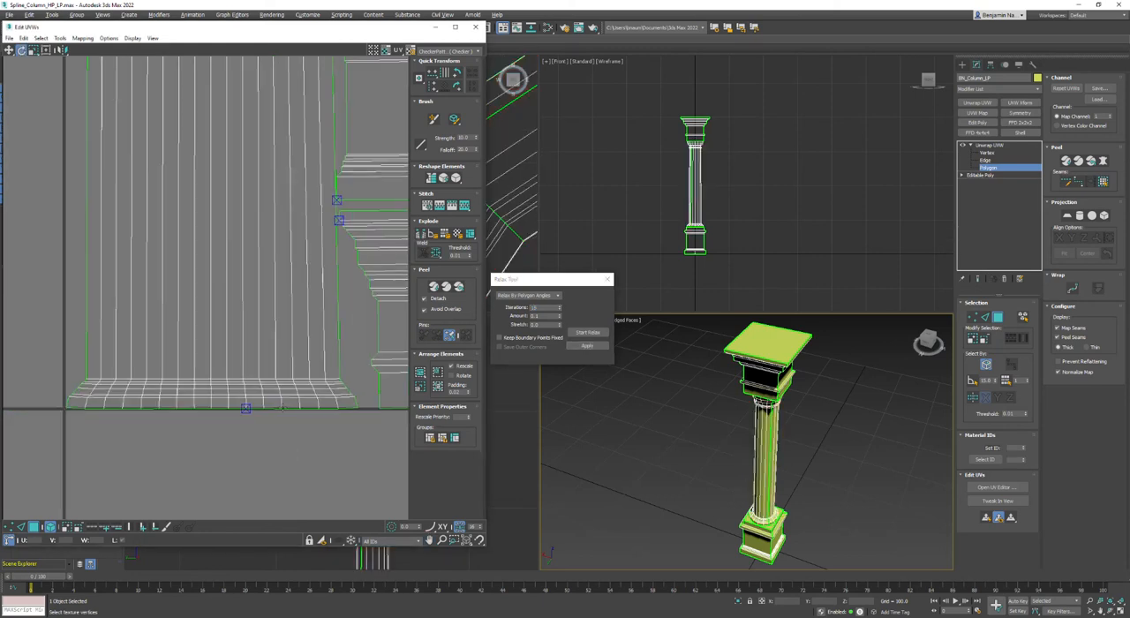
pyautogui.scroll(2, 123, 393)
pyautogui.scroll(2, 218, 378)
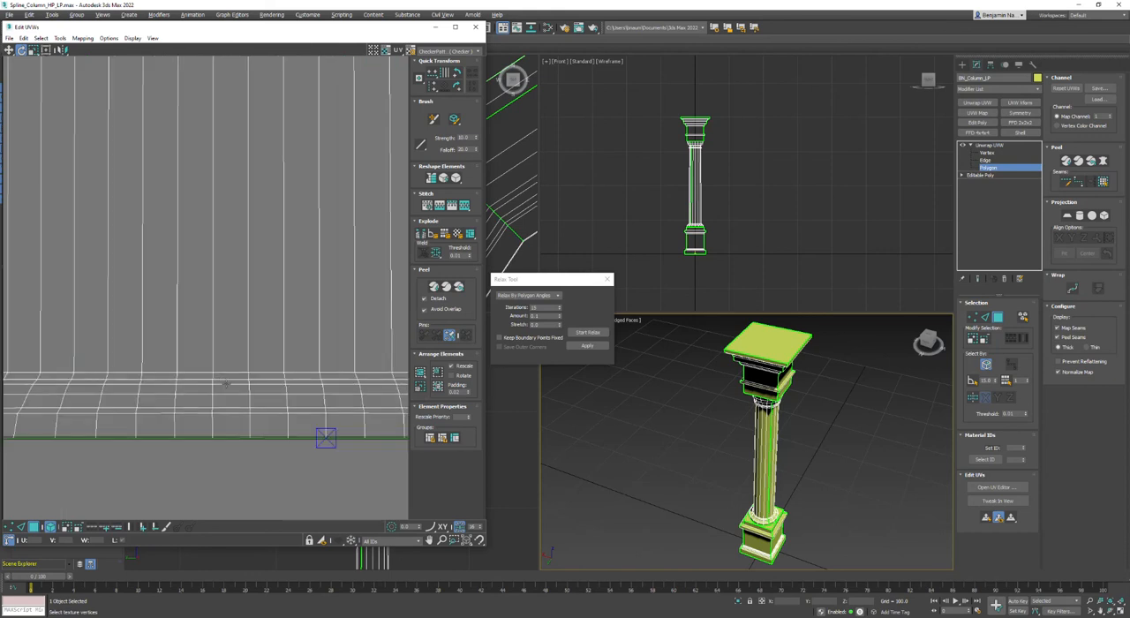
# Repack all UV elements with the padding set to 0.005.
pyautogui.hotkey('ctrl', 'a')
pyautogui.click(207, 442)
pyautogui.scroll(-3, 247, 380)
pyautogui.scroll(-3, 317, 416)
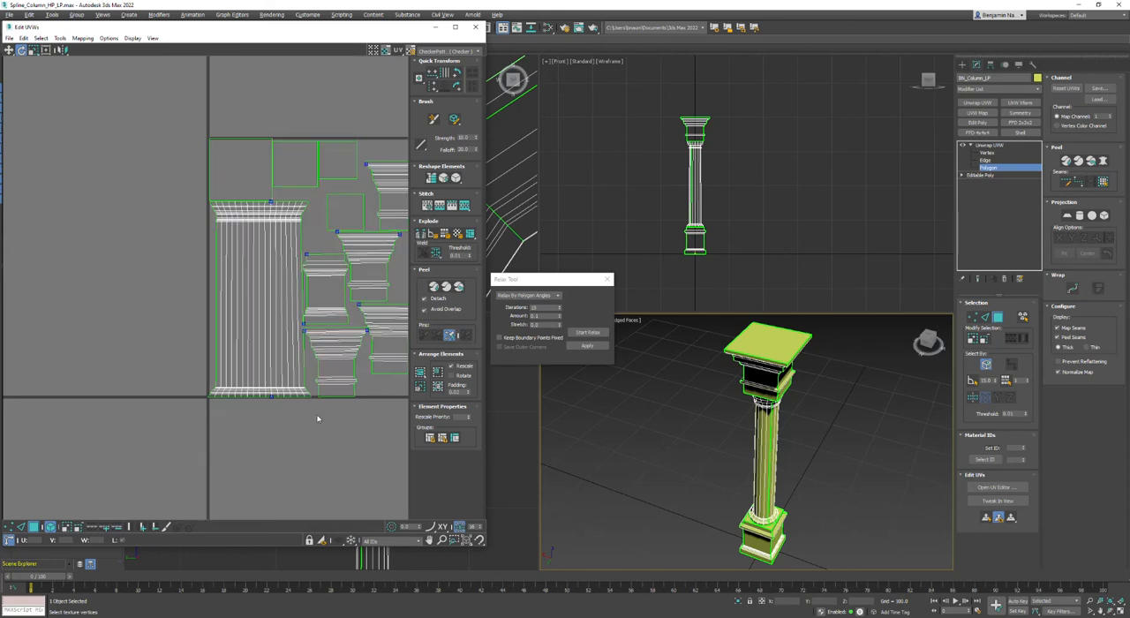
pyautogui.click(421, 372)
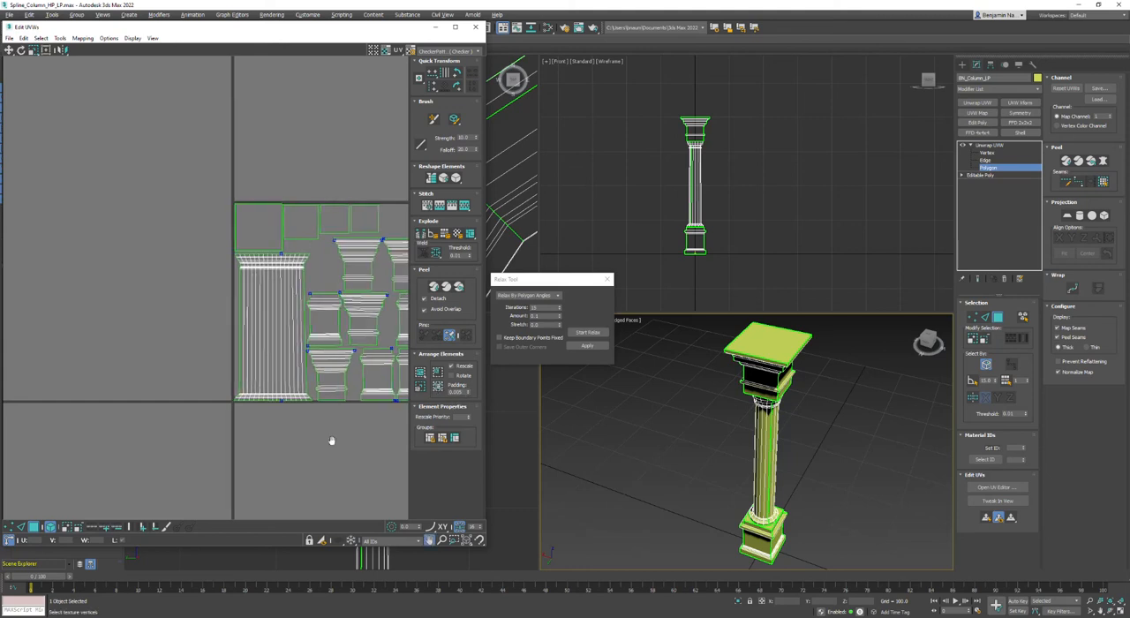
pyautogui.moveTo(327, 441); pyautogui.dragTo(273, 450, button='middle')
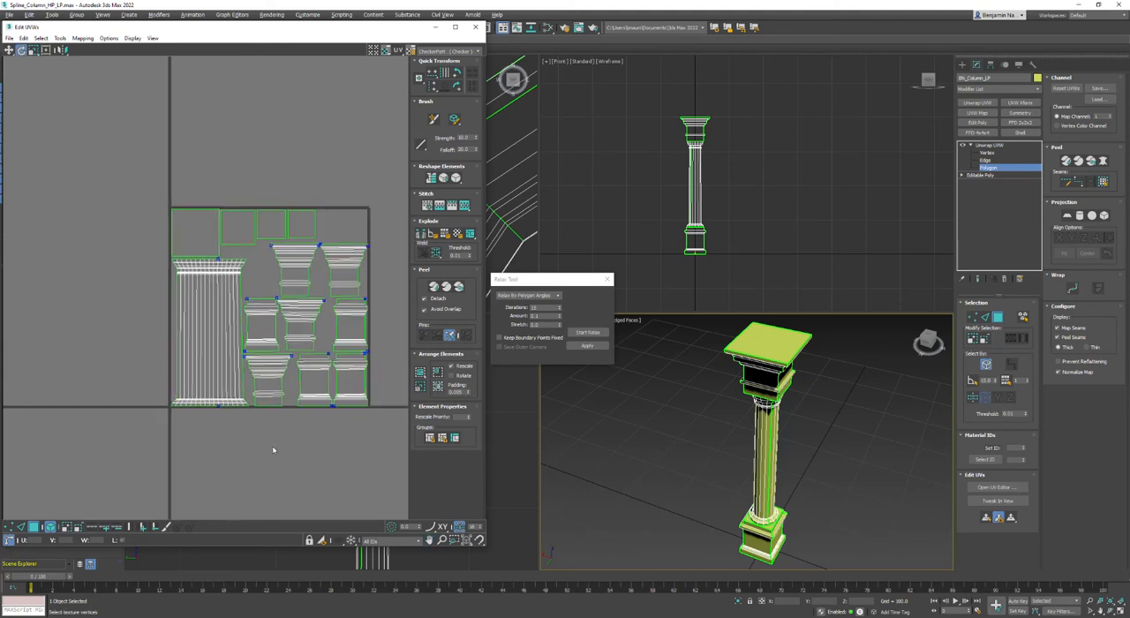
# Try relaxing the whole shaft element once more by polygon angles with an amount of 0.1, and undo the relax.
pyautogui.click(207, 332)
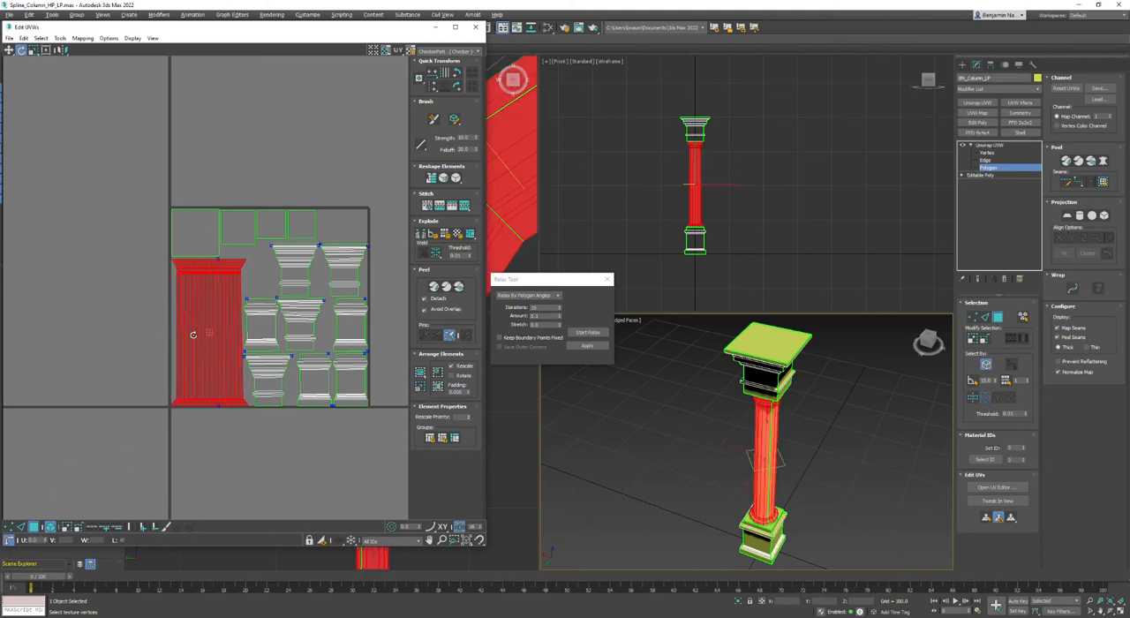
pyautogui.click(593, 347)
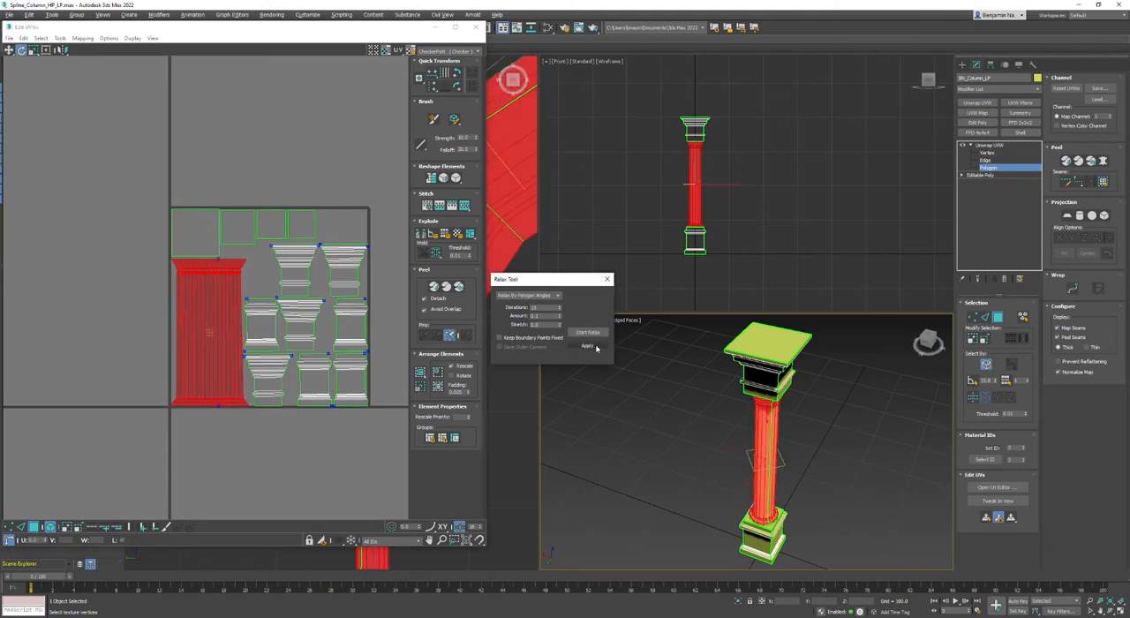
pyautogui.click(29, 14)
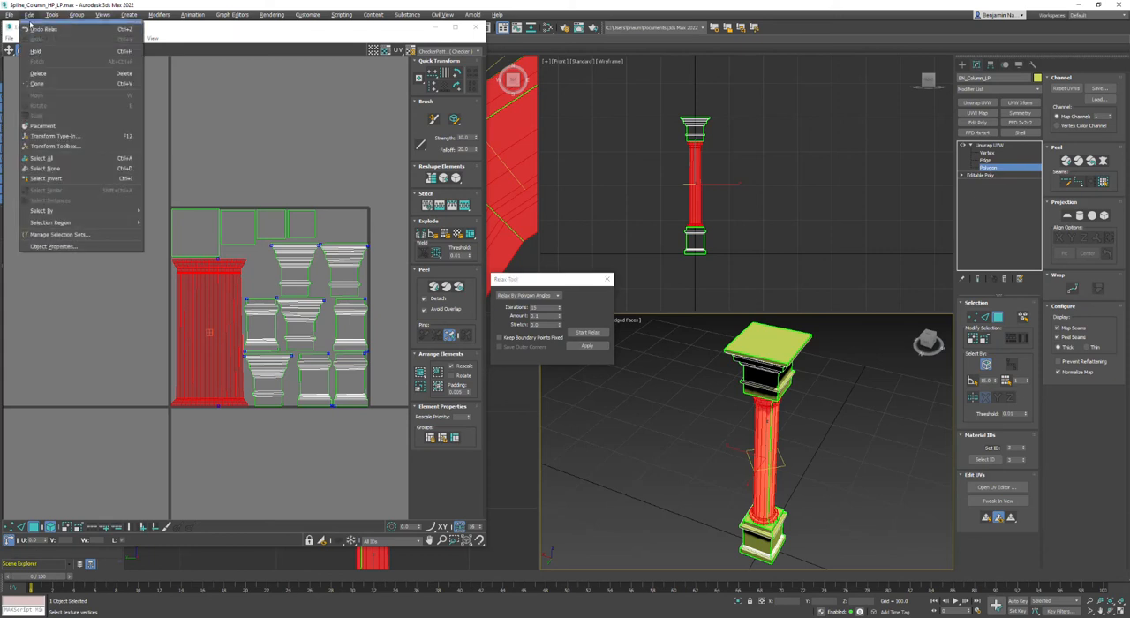
pyautogui.click(29, 29)
pyautogui.click(30, 287)
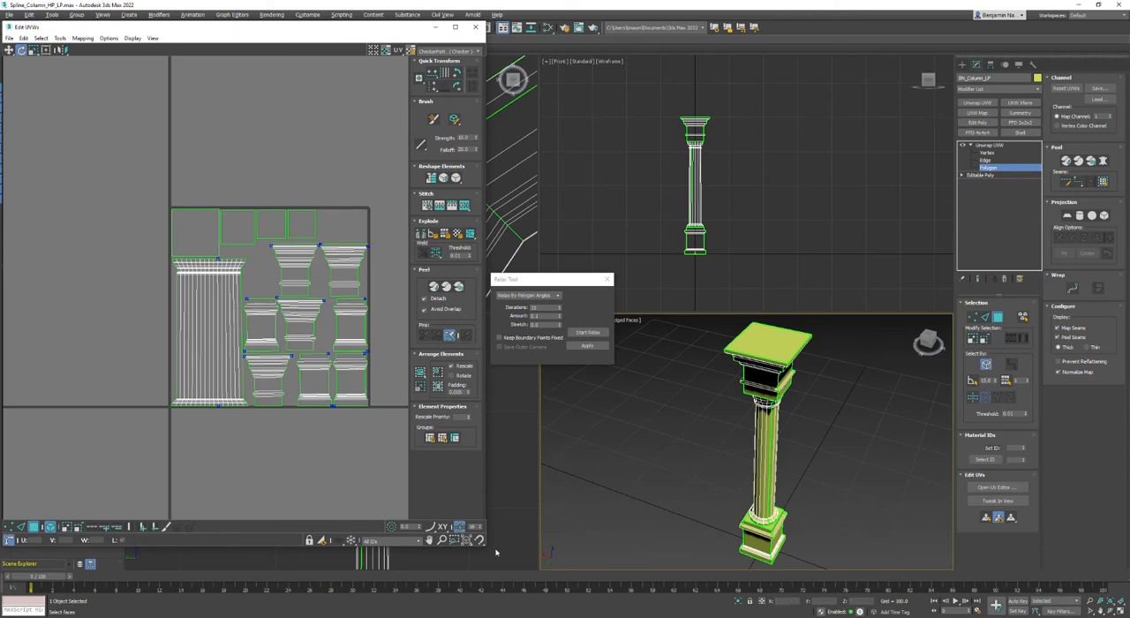
# Close the Relax Tool and shrink the UV editor, placing it beside the column in the perspective view with the full layout visible.
pyautogui.moveTo(483, 547); pyautogui.dragTo(453, 450)
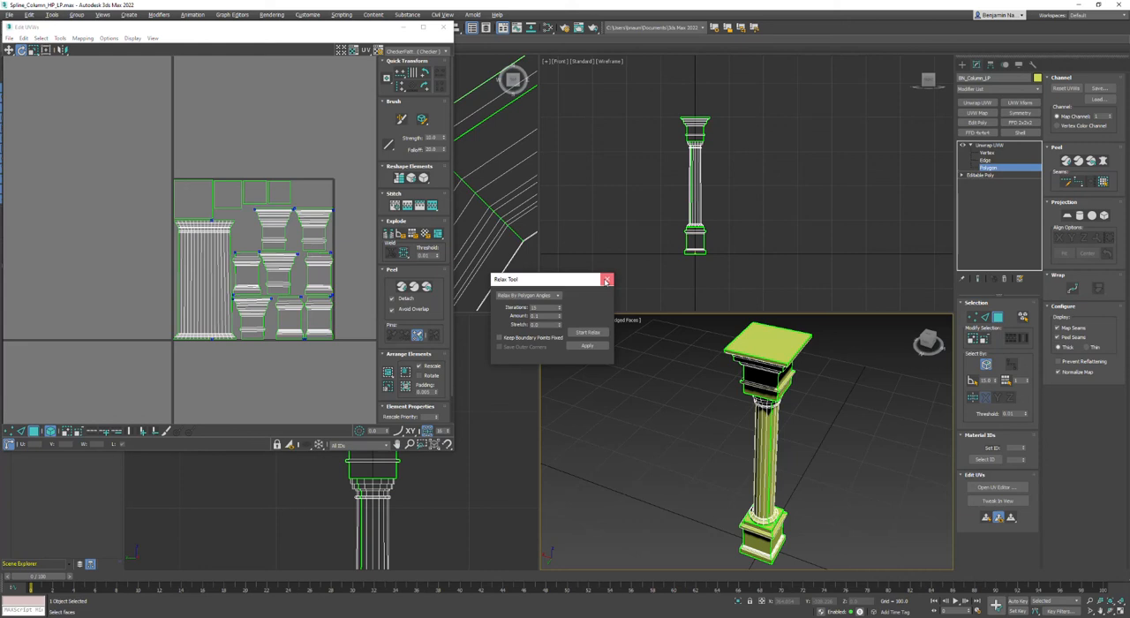
pyautogui.click(606, 279)
pyautogui.moveTo(455, 453); pyautogui.dragTo(415, 378)
pyautogui.scroll(2, 211, 251)
pyautogui.scroll(-3, 212, 251)
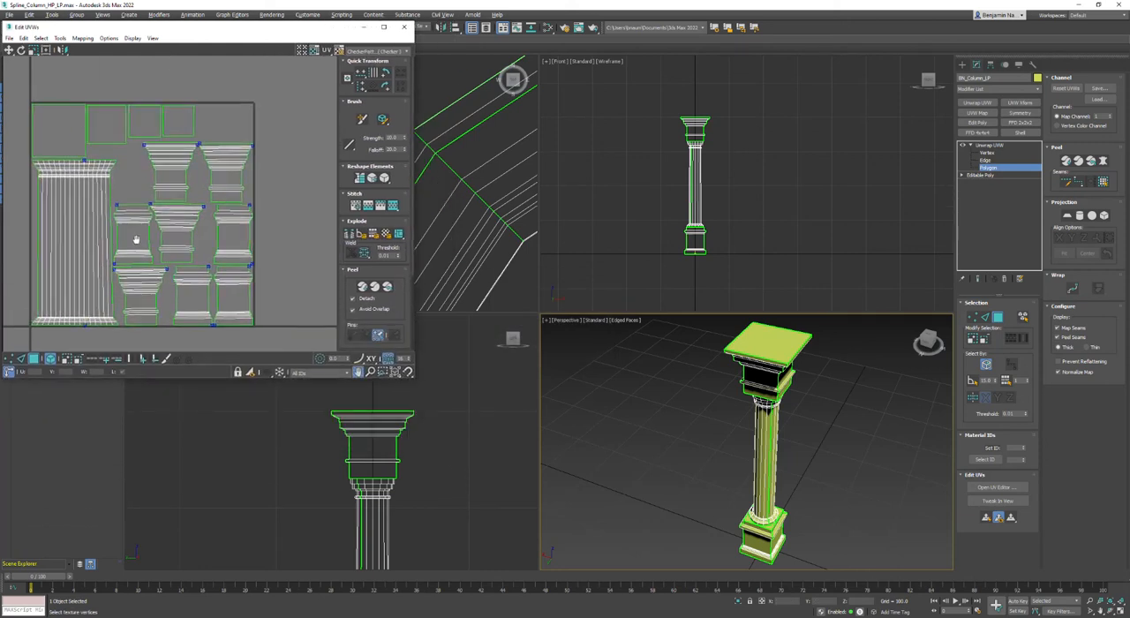
pyautogui.moveTo(273, 29); pyautogui.dragTo(558, 242)
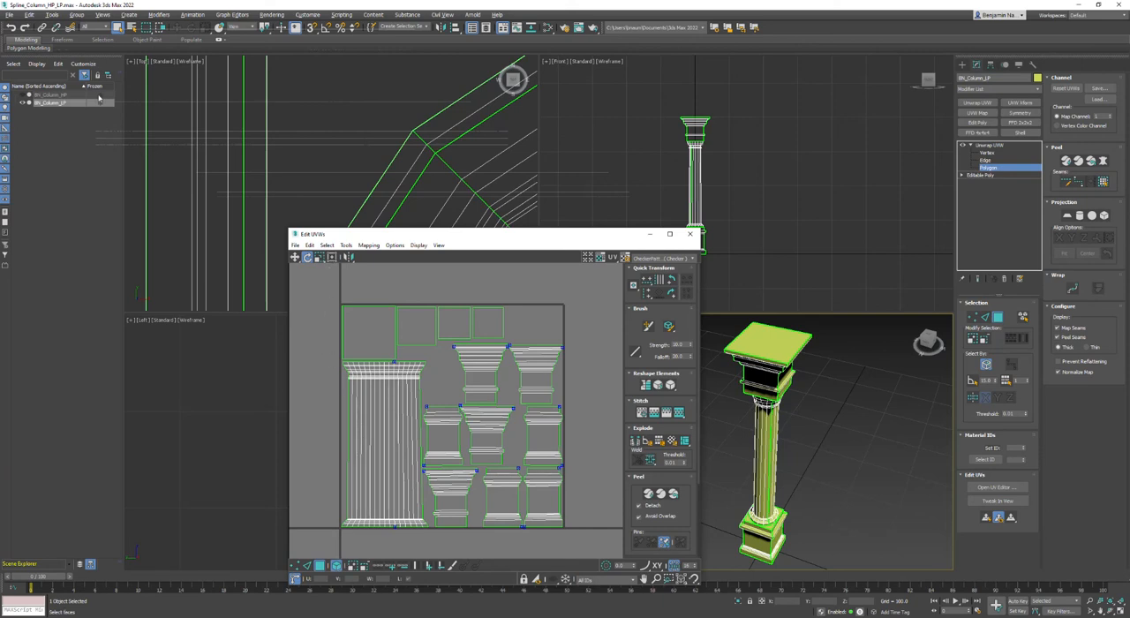
# Switch to Snipping Tool and capture a rectangular snip covering the UV editor and the column in the perspective view.
pyautogui.press('super')
pyautogui.write('snip')
pyautogui.press('Return')
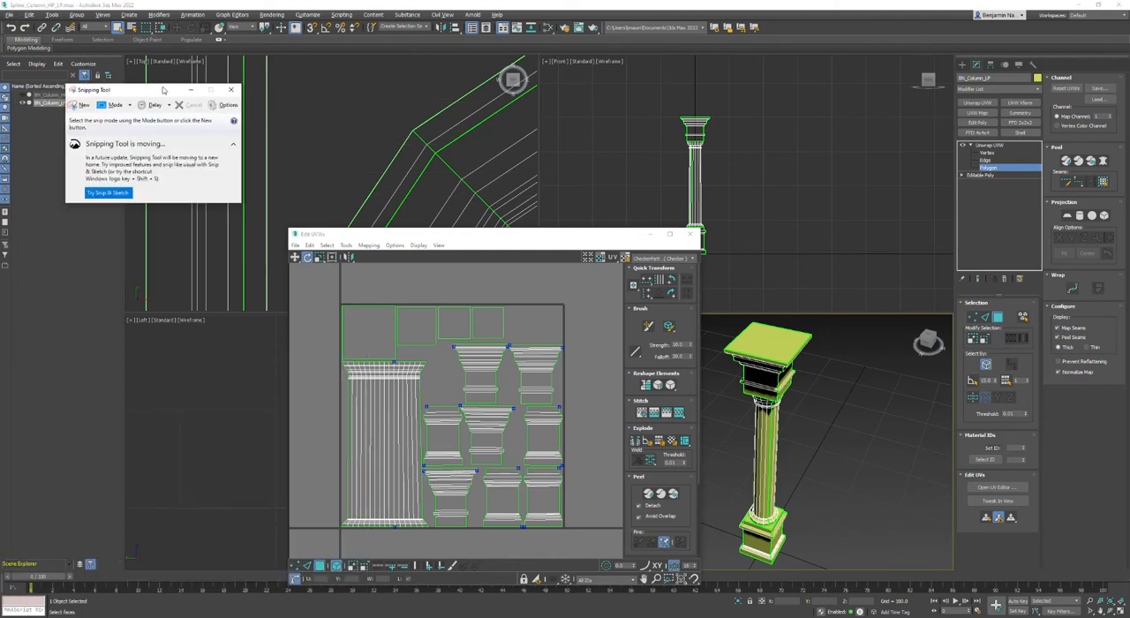
pyautogui.click(79, 105)
pyautogui.moveTo(292, 228); pyautogui.dragTo(951, 586)
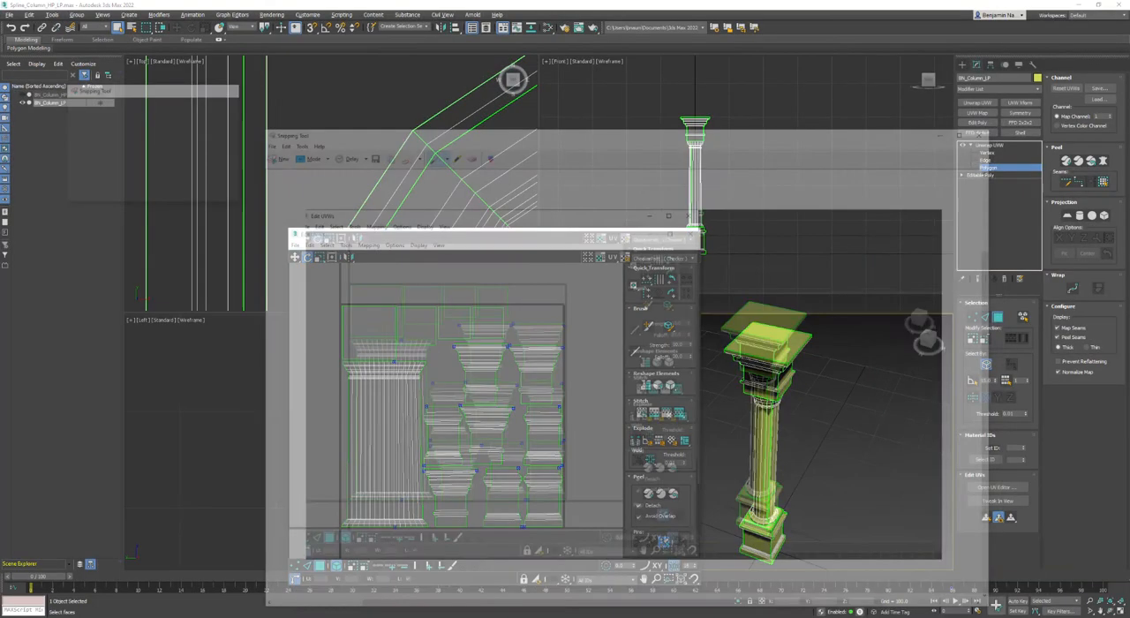